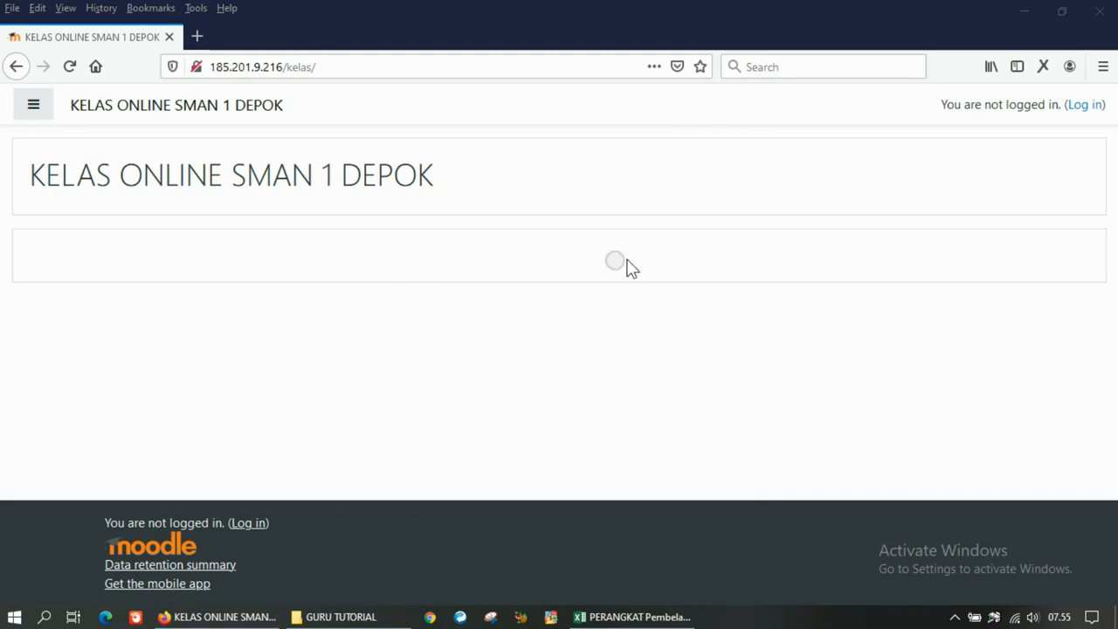
# - Log in to the KELAS ONLINE SMAN 1 DEPOK site with the saved username and password
pyautogui.click(1083, 108)
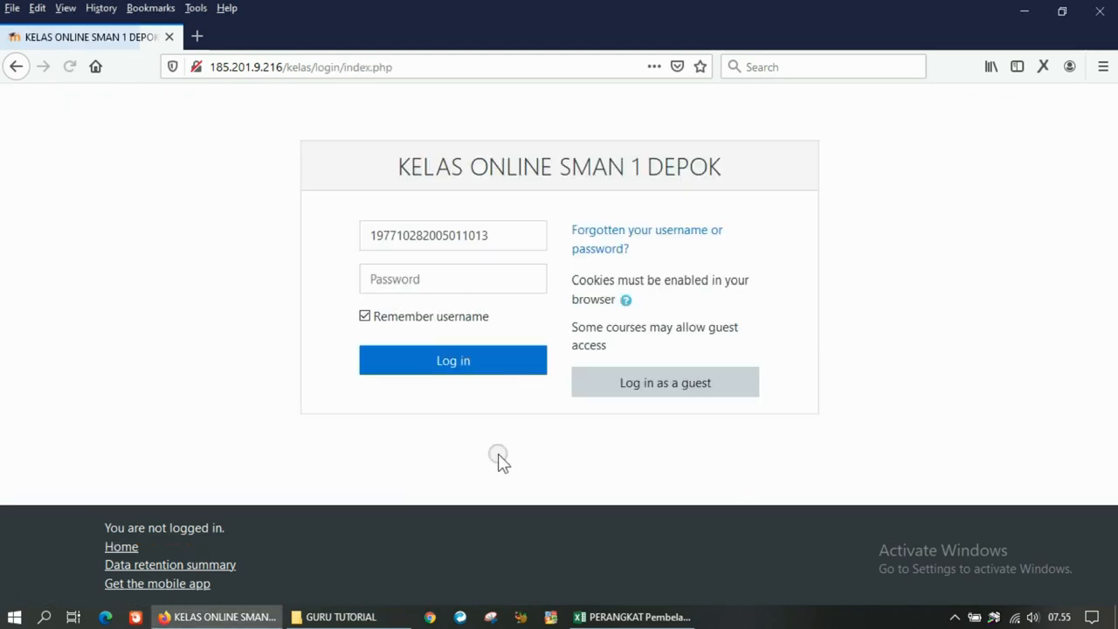
pyautogui.click(463, 277)
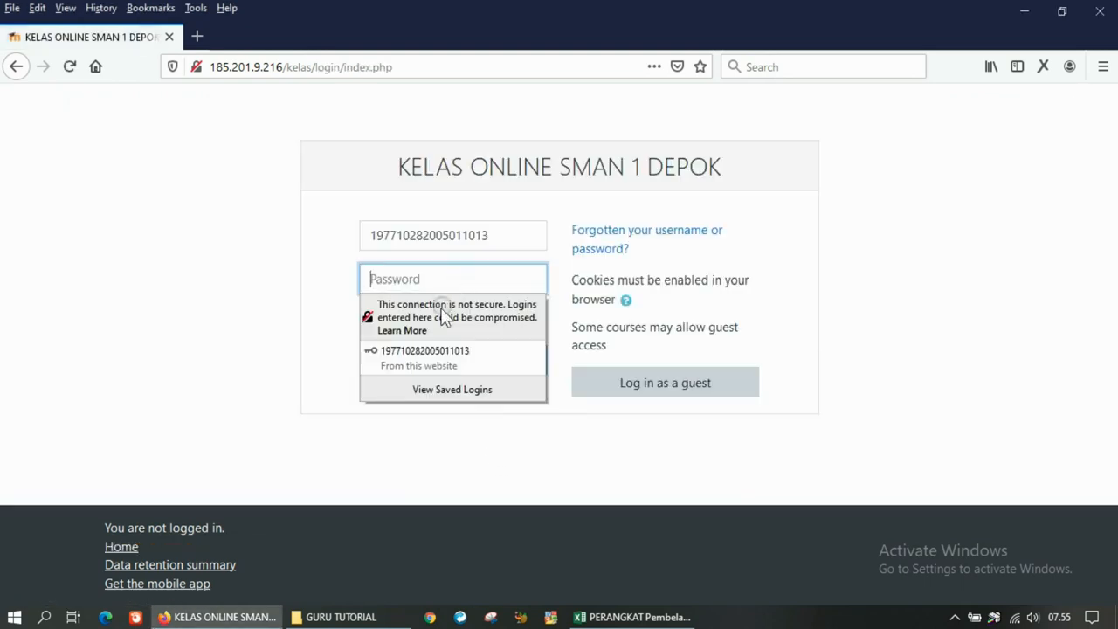
pyautogui.click(428, 351)
pyautogui.click(445, 367)
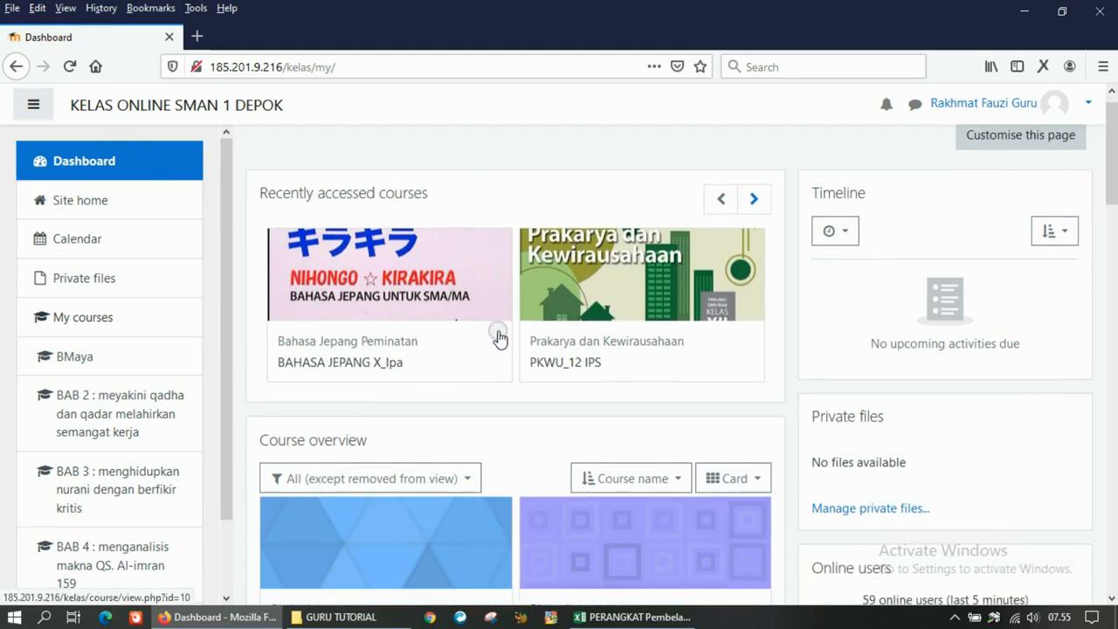
# - Look through the recently accessed courses and the course overview on the dashboard
pyautogui.scroll(-3, 499, 337)
pyautogui.scroll(-2, 498, 338)
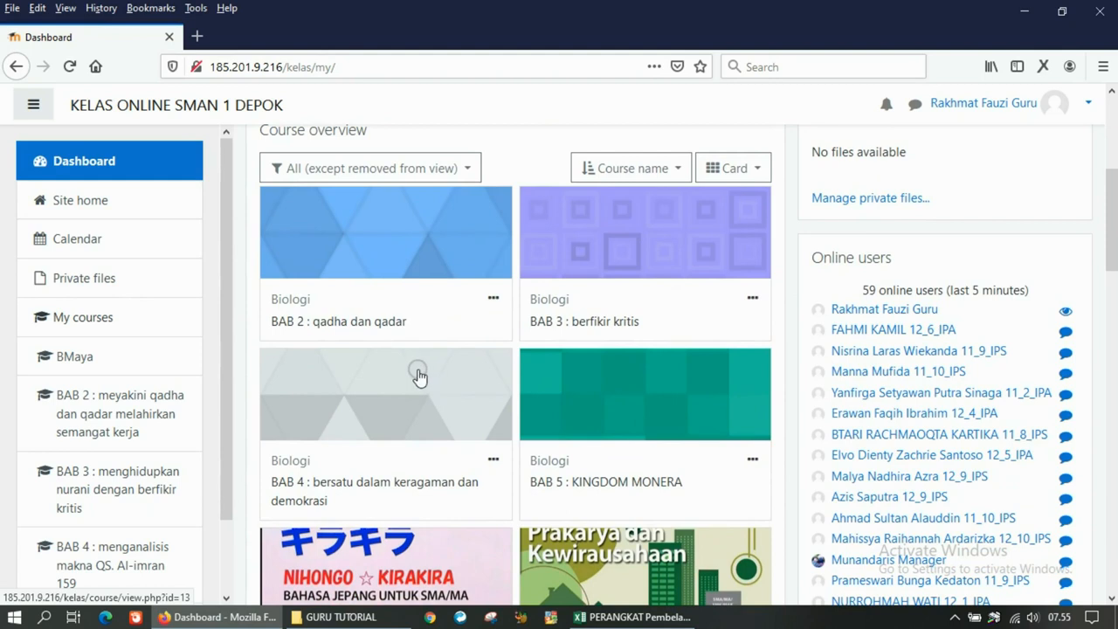
pyautogui.scroll(3, 419, 374)
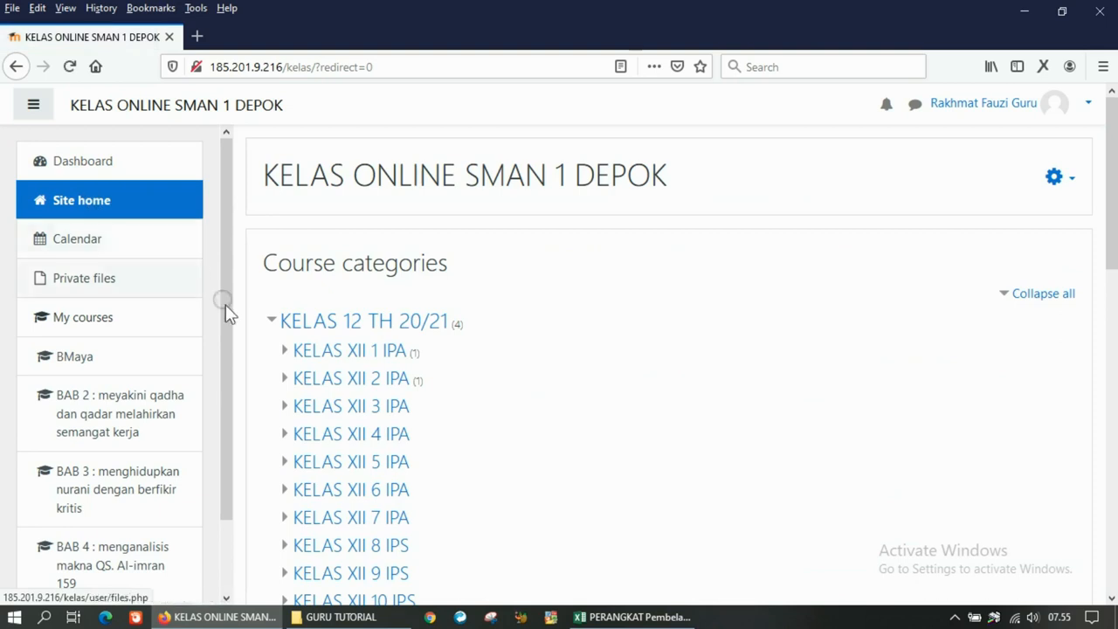
# - On the site home, collapse the KELAS 12 and KELAS 11 TH 20/21 categories and show the classes under KELAS 10 TH 20/21
pyautogui.click(273, 323)
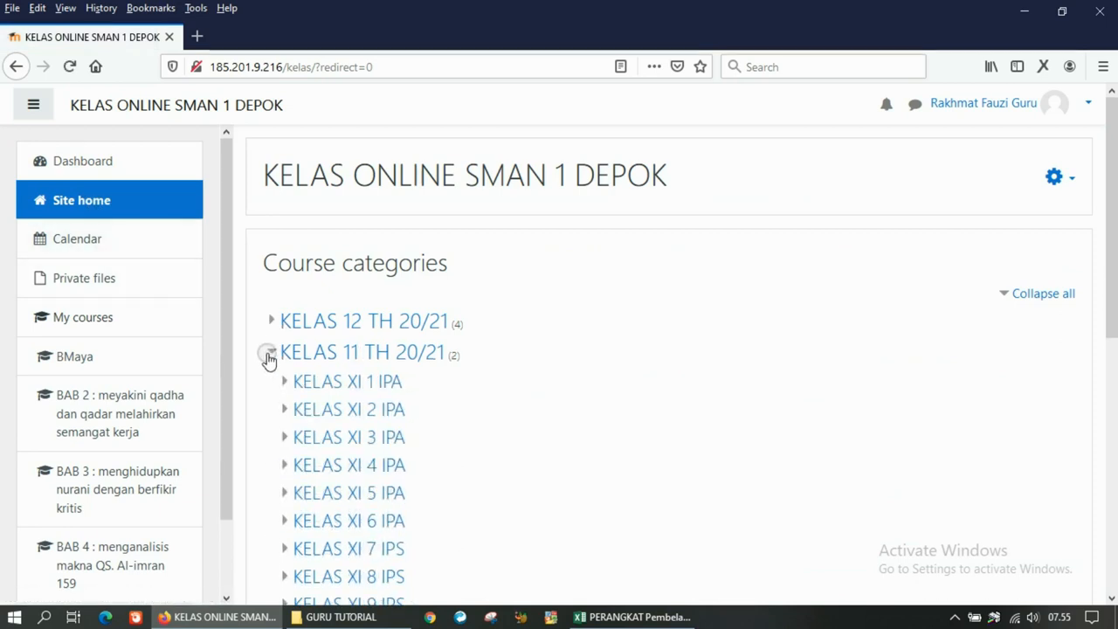
pyautogui.click(271, 353)
pyautogui.click(271, 385)
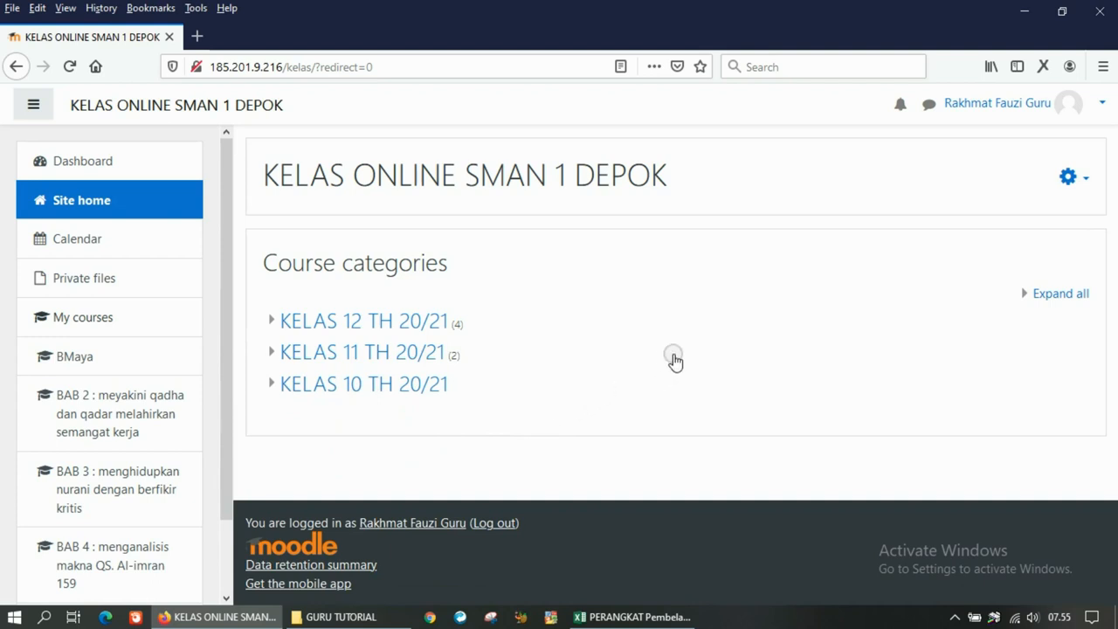
pyautogui.click(270, 386)
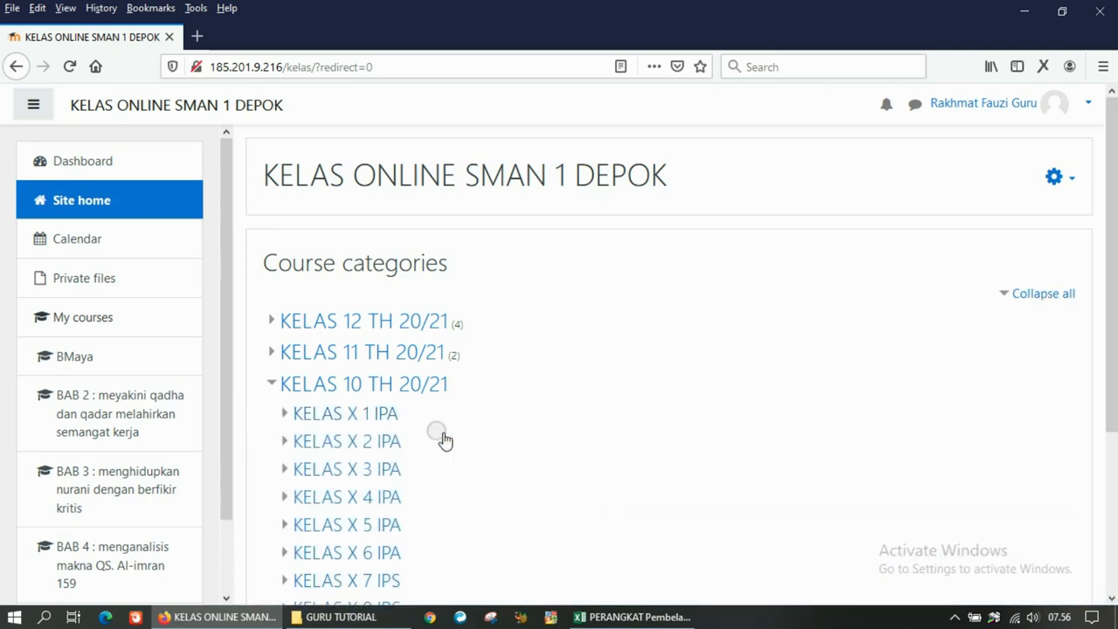
# - Review the classes listed under KELAS 10 TH 20/21 and briefly expand the KELAS 11 TH 20/21 category
pyautogui.scroll(-1, 517, 435)
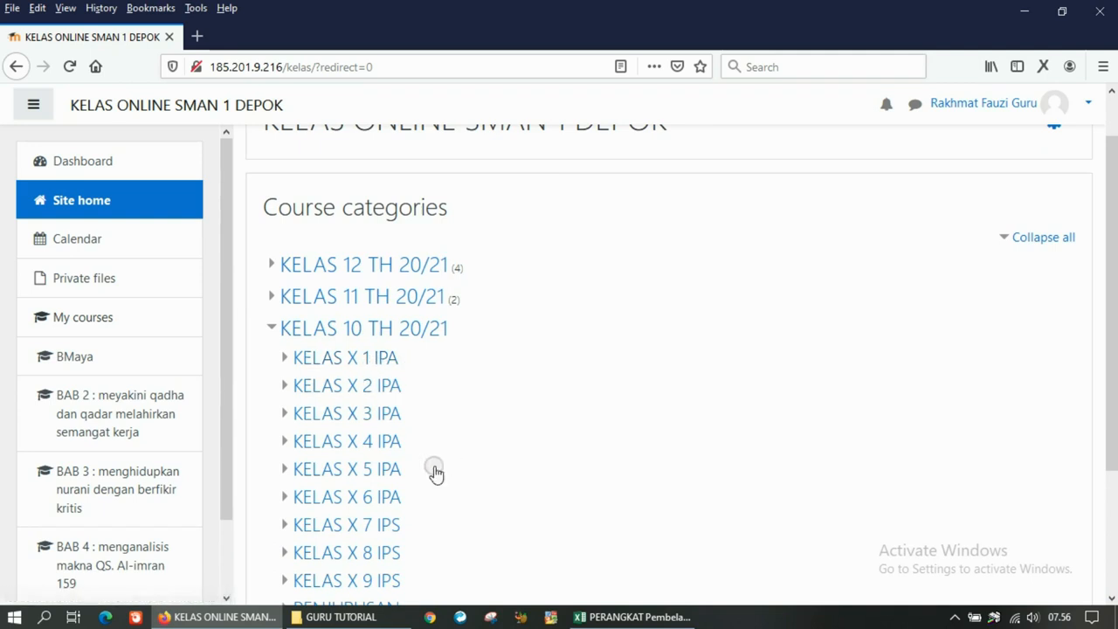
pyautogui.scroll(-2, 436, 511)
pyautogui.scroll(1, 436, 507)
pyautogui.scroll(1, 437, 495)
pyautogui.click(272, 300)
pyautogui.click(272, 301)
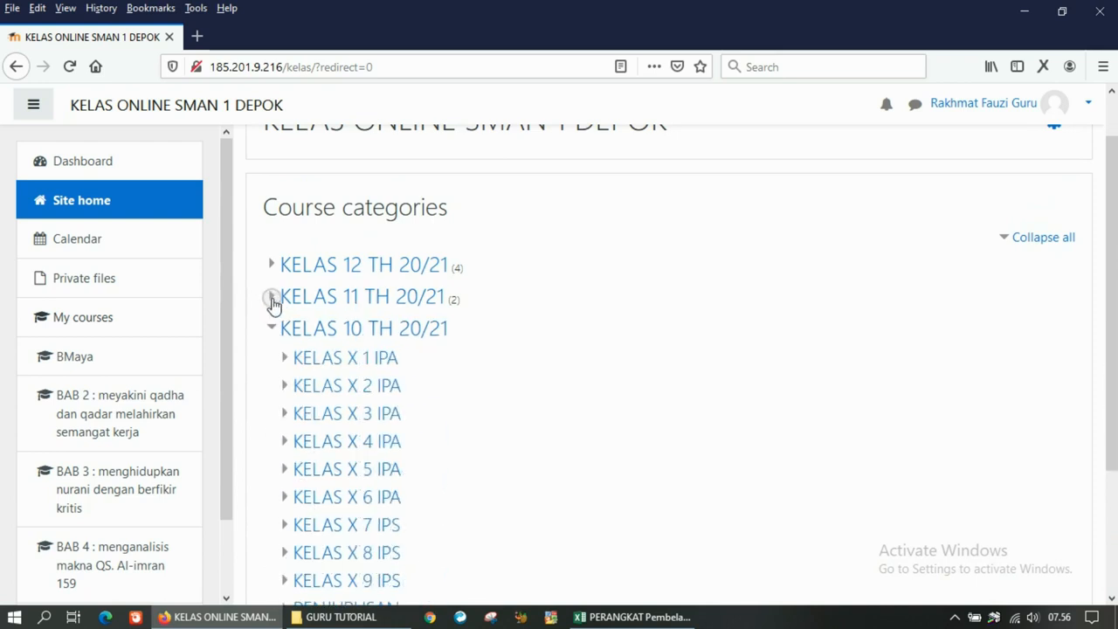
pyautogui.scroll(-1, 546, 403)
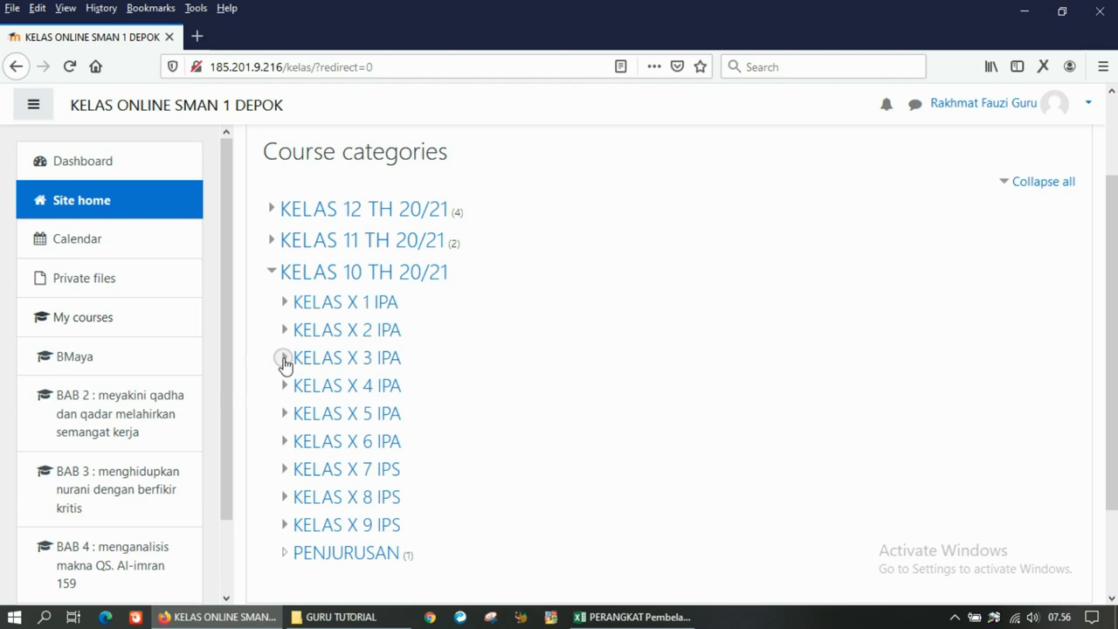
# - Expand KELAS X 3 IPA to view its subjects and open its Biologi category
pyautogui.click(284, 359)
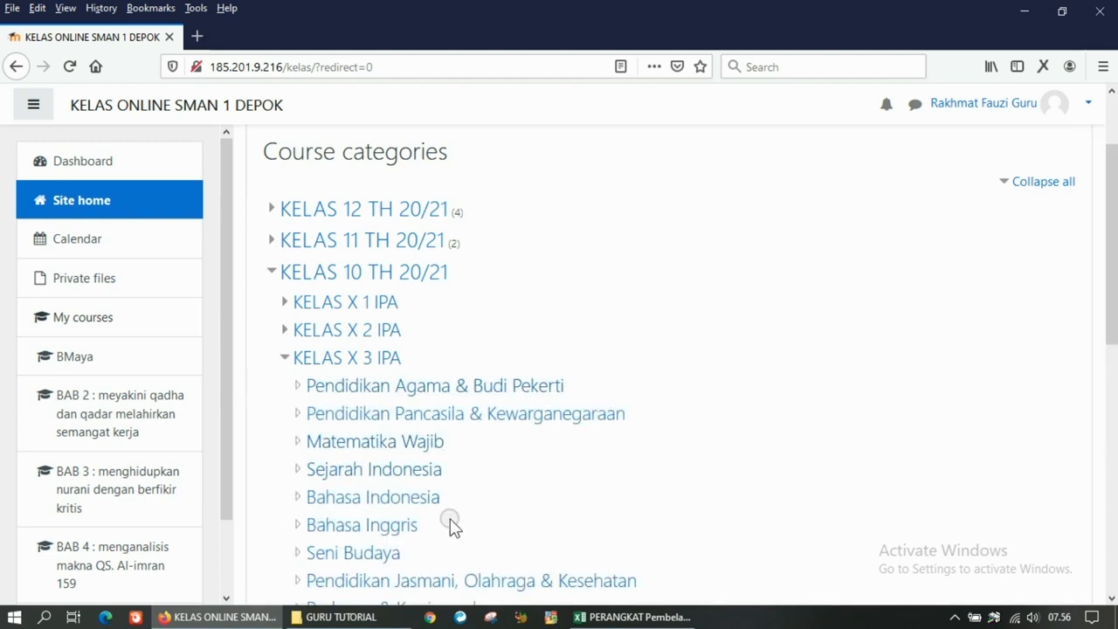
pyautogui.scroll(-1, 461, 541)
pyautogui.scroll(-3, 461, 543)
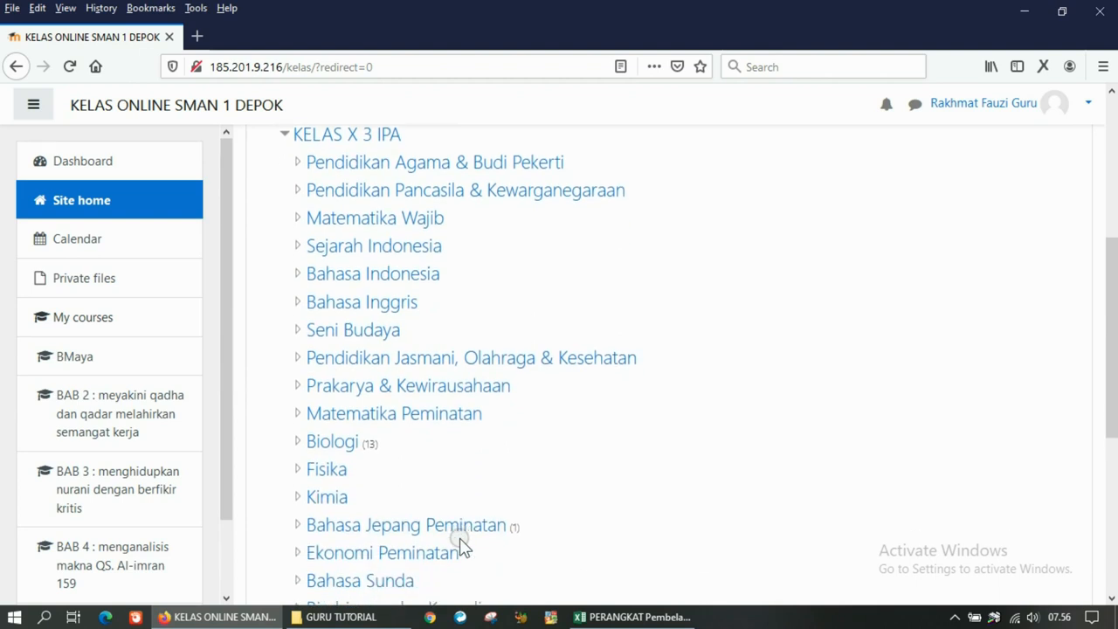
pyautogui.click(333, 445)
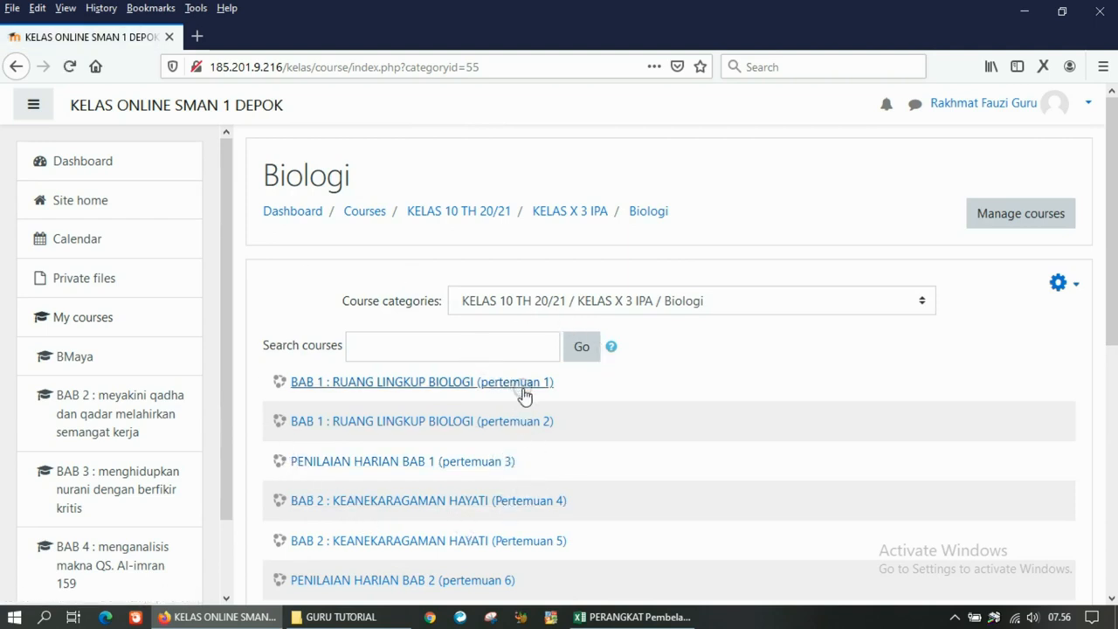
# - Open the course BAB 1 : RUANG LINGKUP BIOLOGI (pertemuan 1) and look through its content
pyautogui.click(441, 390)
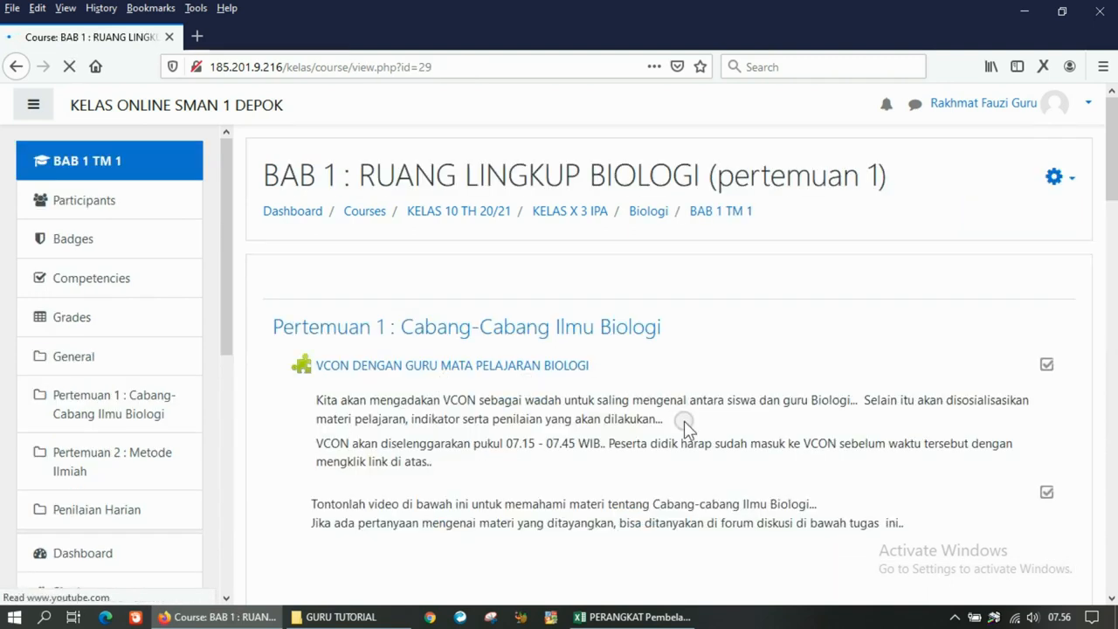
pyautogui.scroll(-2, 687, 424)
pyautogui.scroll(2, 686, 424)
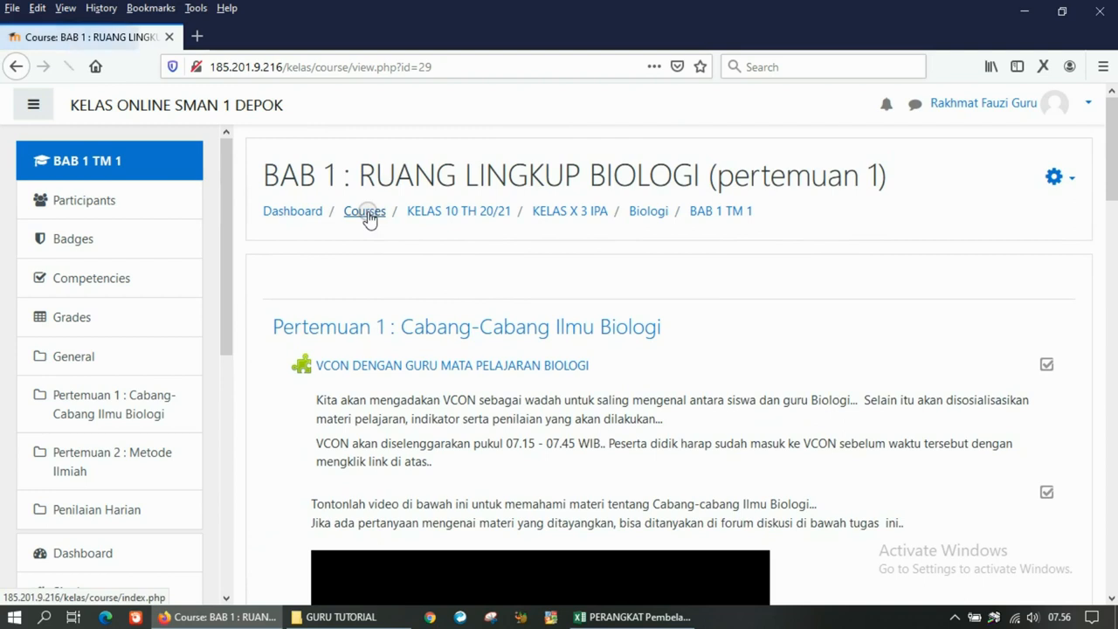
pyautogui.scroll(-5, 550, 439)
pyautogui.scroll(5, 549, 432)
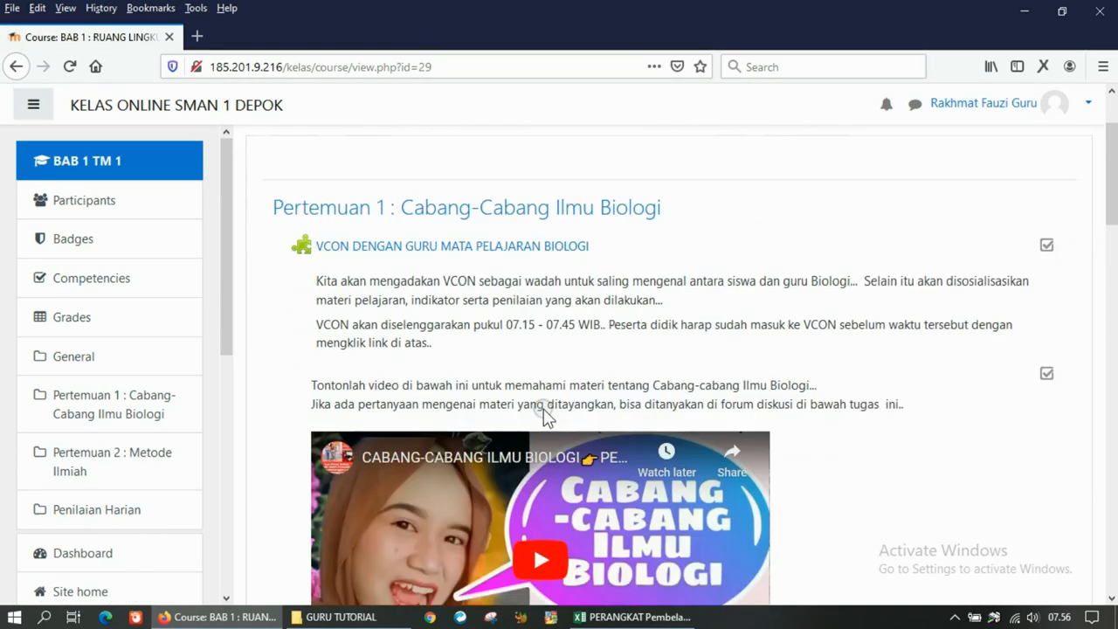
# - Return to the list of all courses and open KELAS X 1 IPA under KELAS 10 TH 20/21 to review its subjects
pyautogui.click(365, 212)
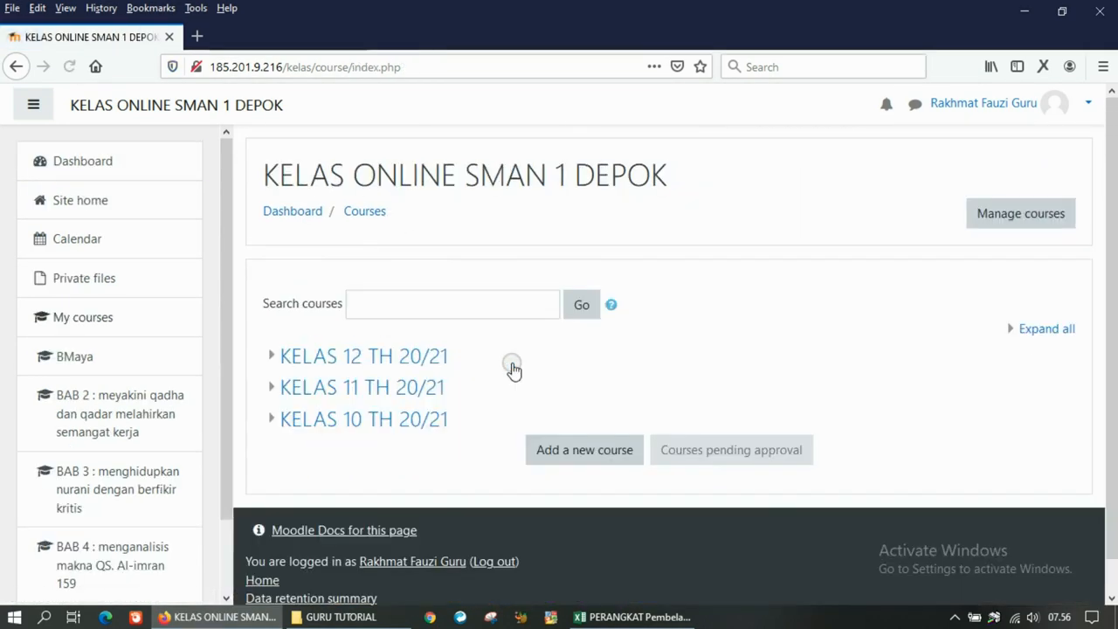
pyautogui.click(270, 421)
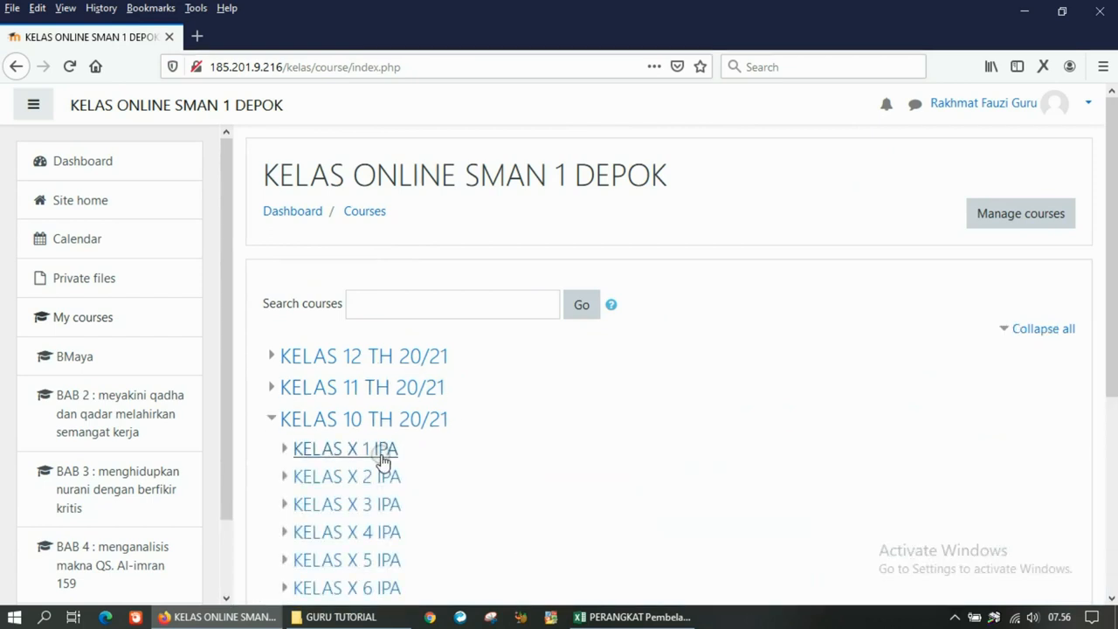
pyautogui.click(381, 454)
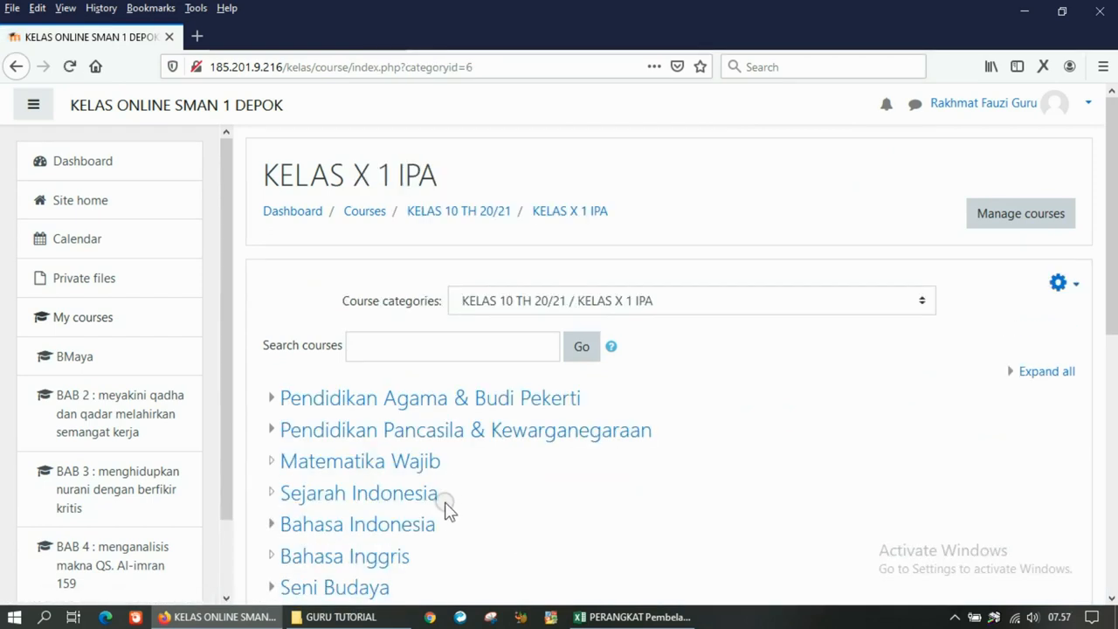
pyautogui.scroll(-3, 445, 510)
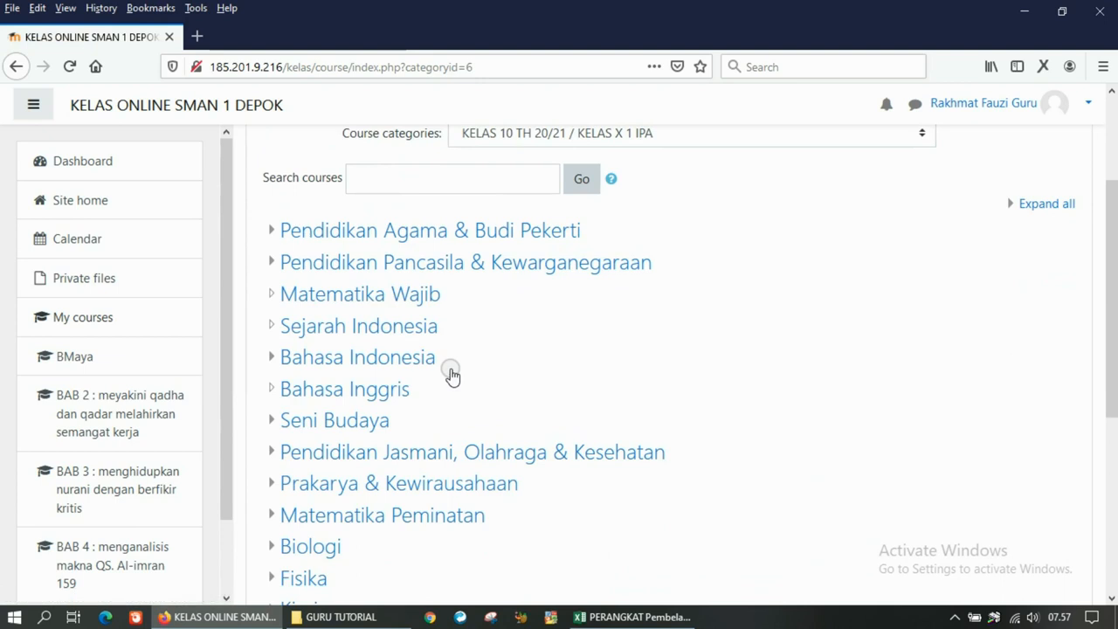
pyautogui.scroll(3, 452, 375)
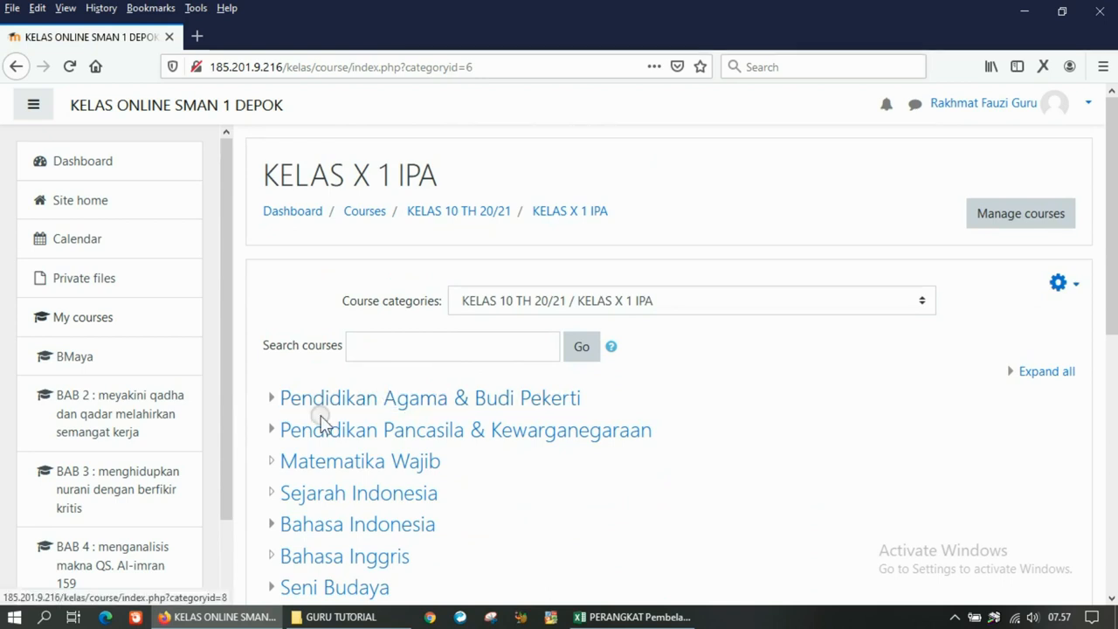
# - Open course management for KELAS 10 TH 20/21 from the list of all courses and collapse that category's subcategories
pyautogui.click(358, 223)
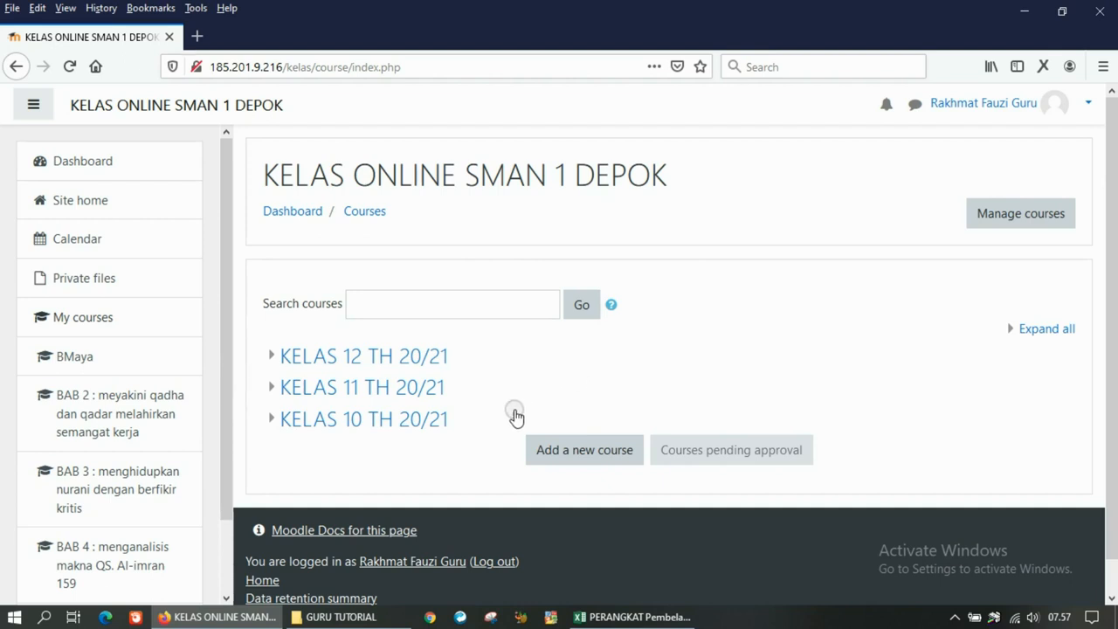
pyautogui.click(398, 423)
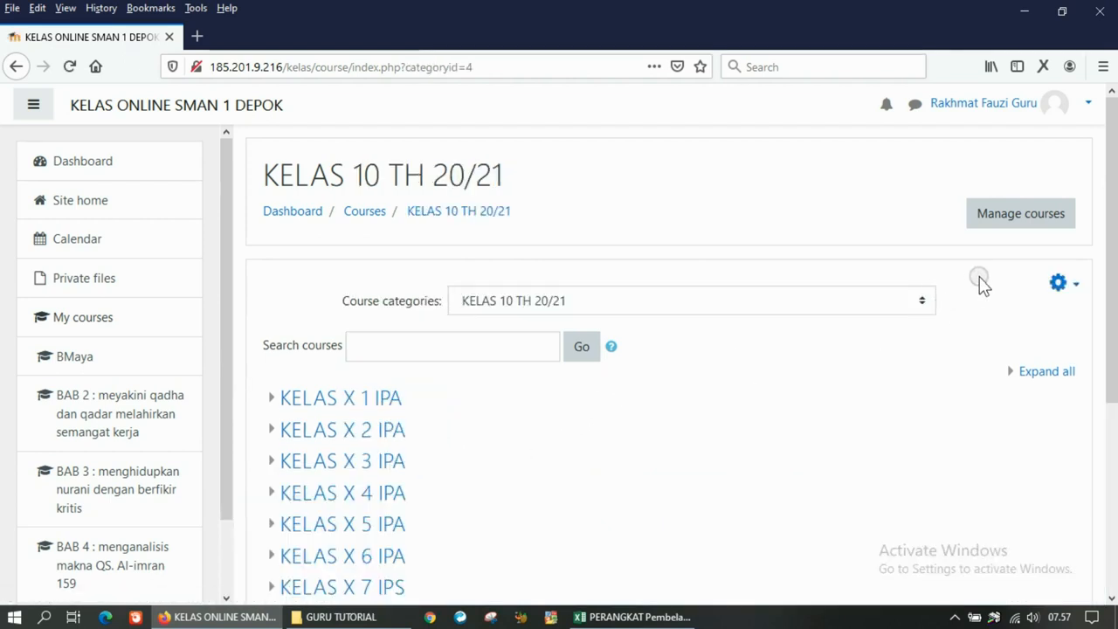
pyautogui.click(996, 217)
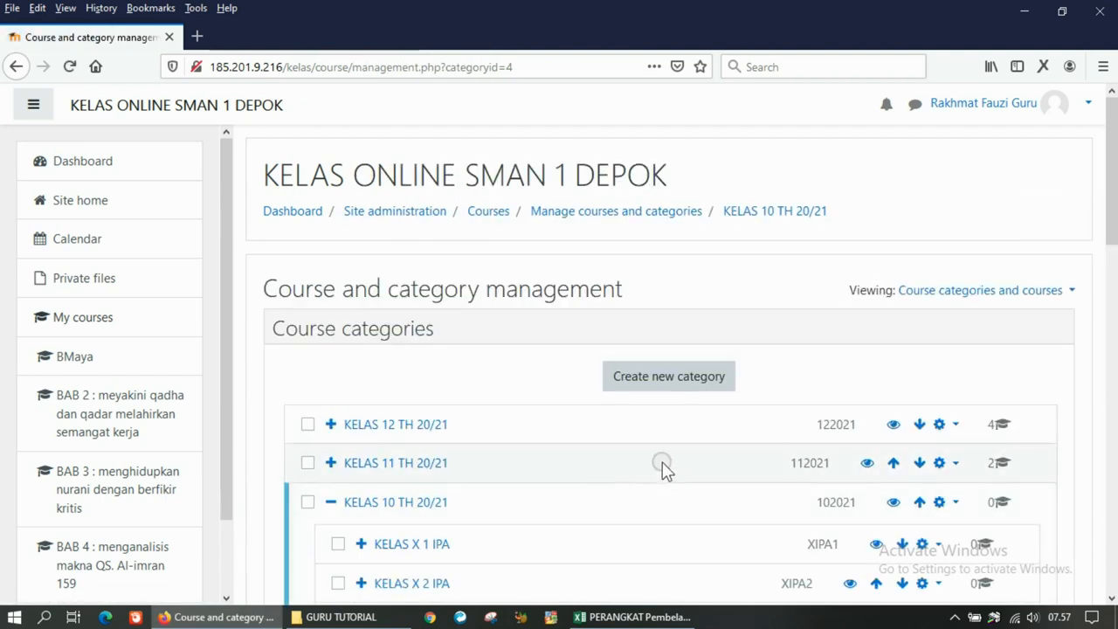
pyautogui.click(334, 504)
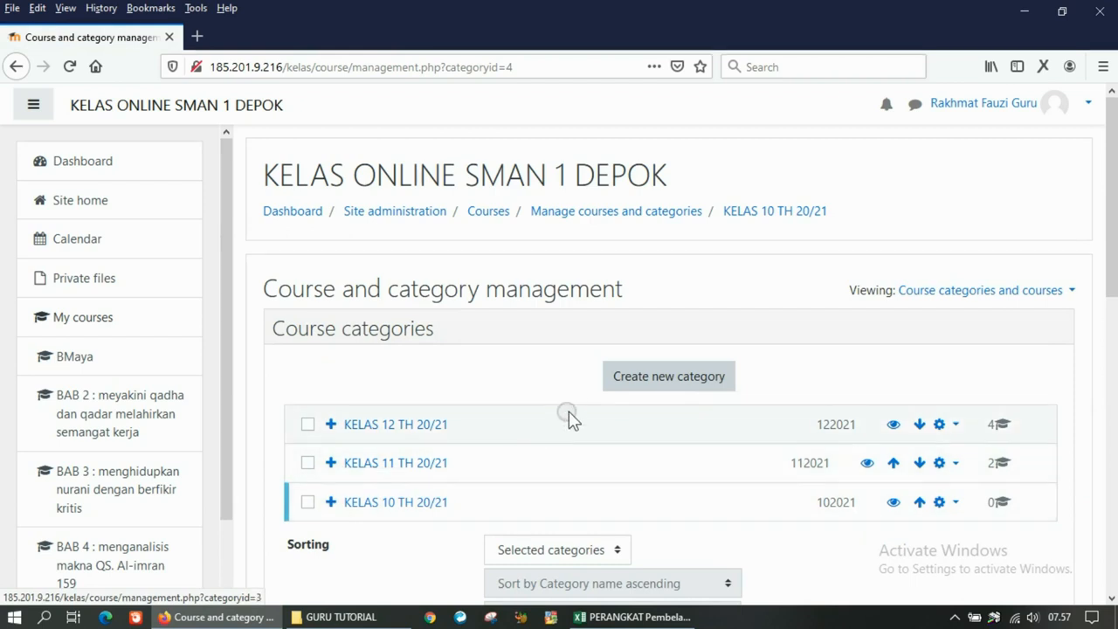
pyautogui.scroll(-2, 568, 417)
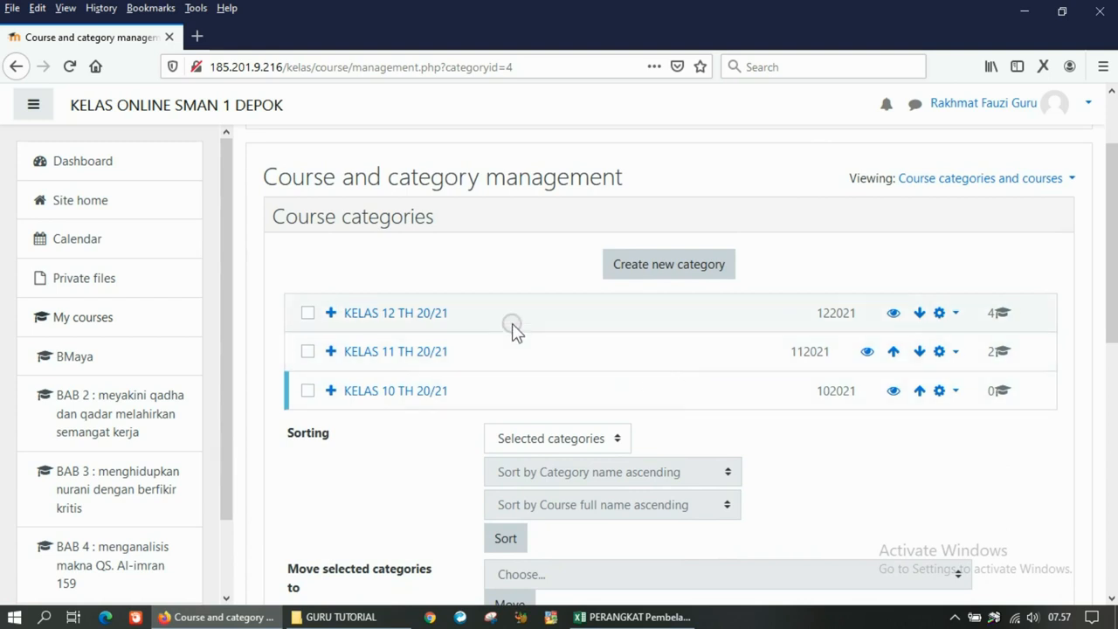
# - Start a new course category and set its parent category to Top
pyautogui.click(665, 265)
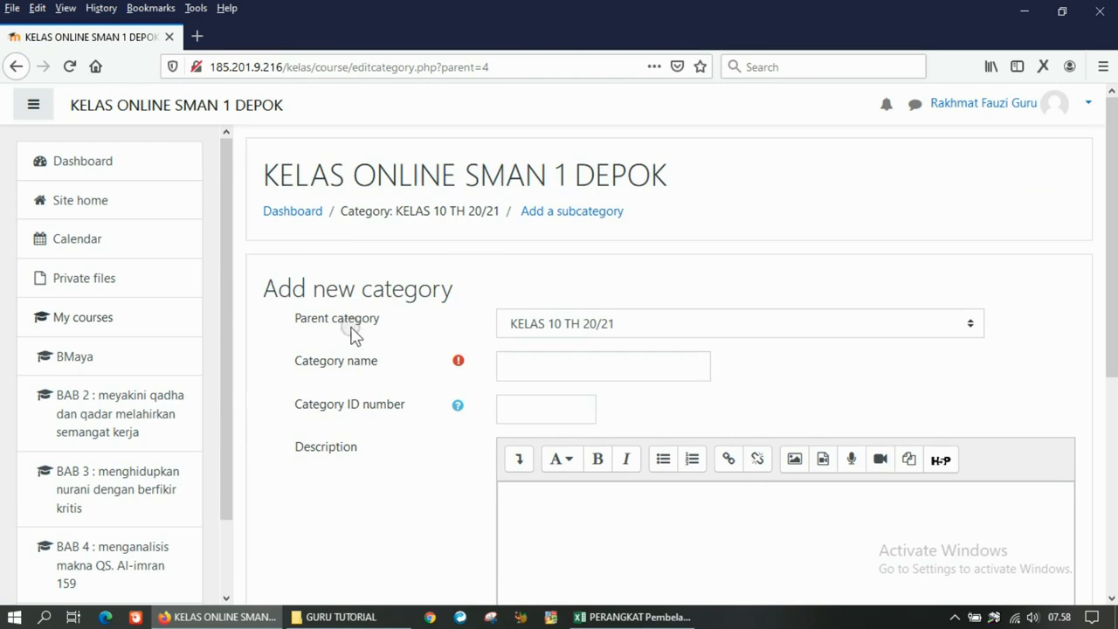
pyautogui.click(716, 327)
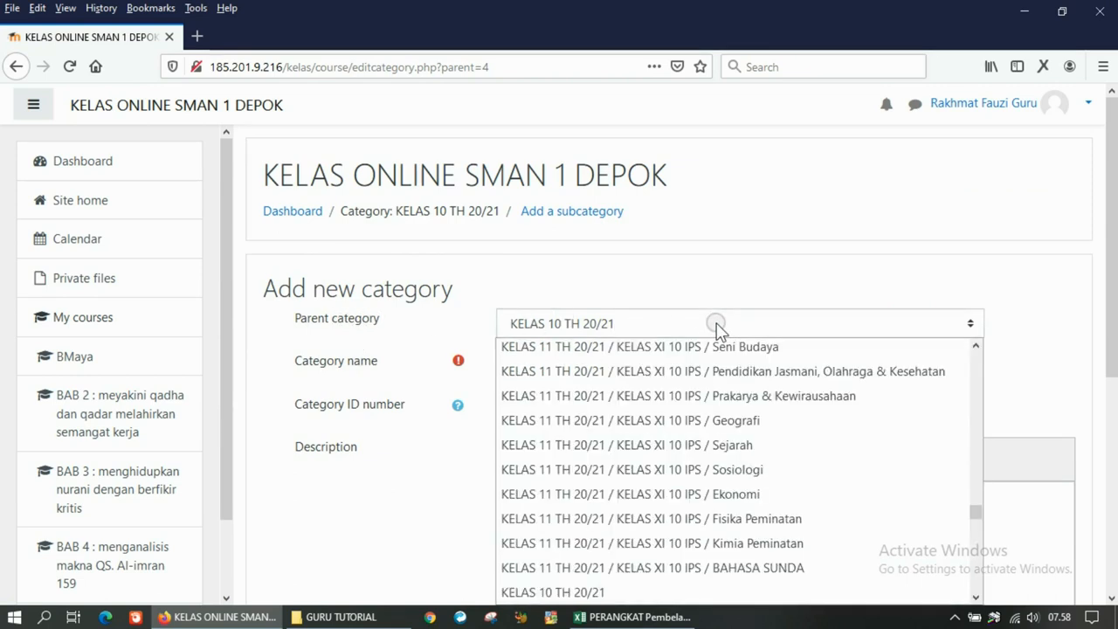
pyautogui.click(716, 328)
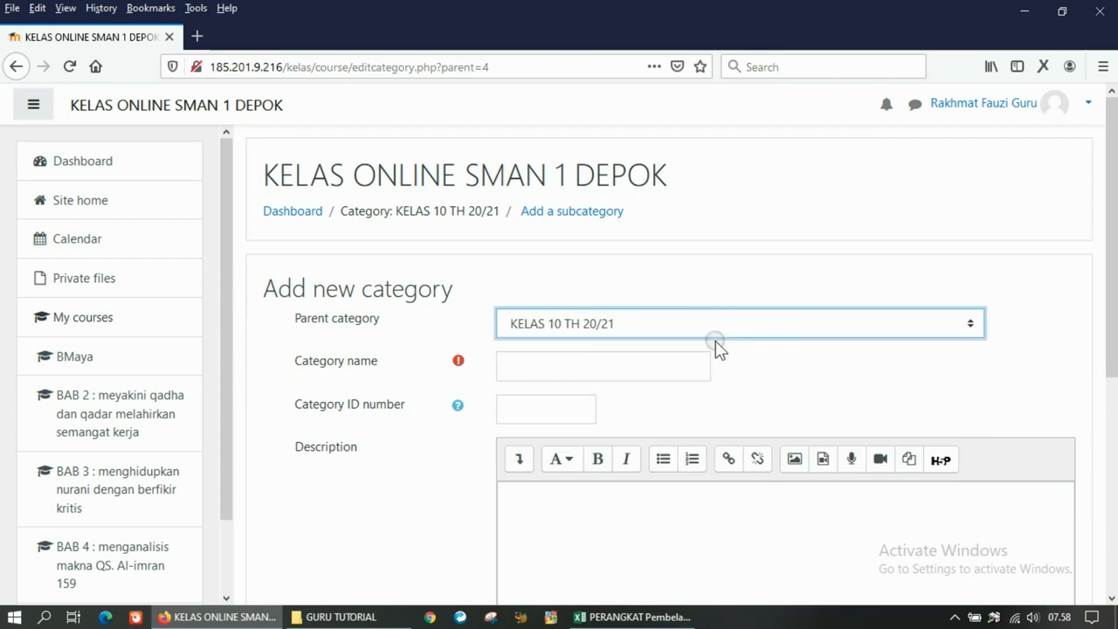
pyautogui.click(713, 326)
pyautogui.moveTo(977, 512); pyautogui.dragTo(976, 360)
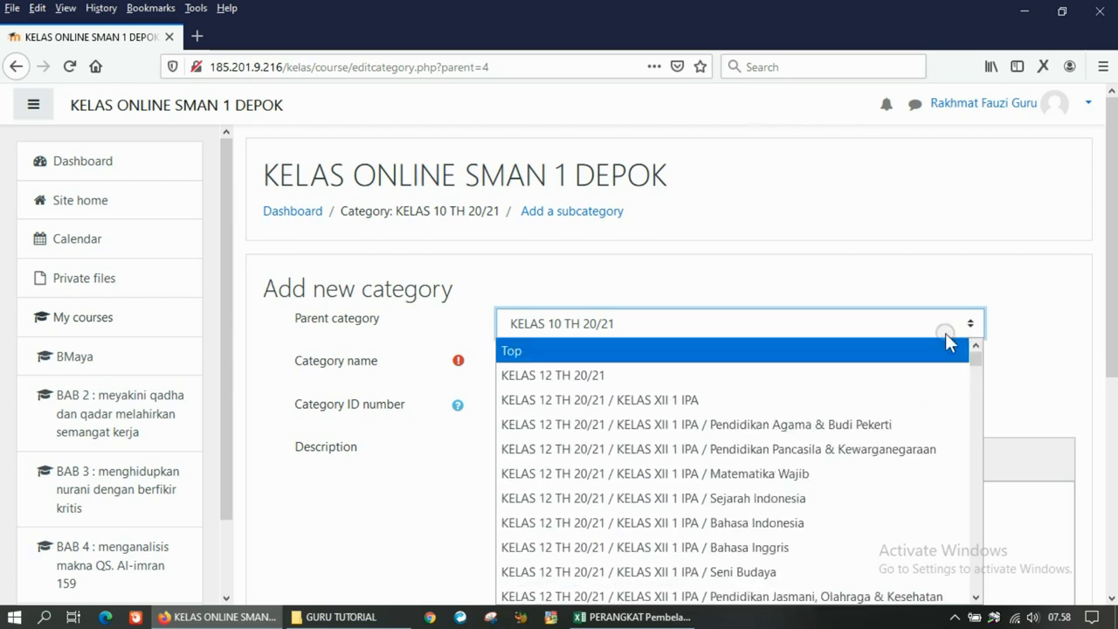
pyautogui.click(688, 353)
# - Name the new category KELAS XIII TH 20/21 and copy that same text into its category ID number
pyautogui.click(670, 365)
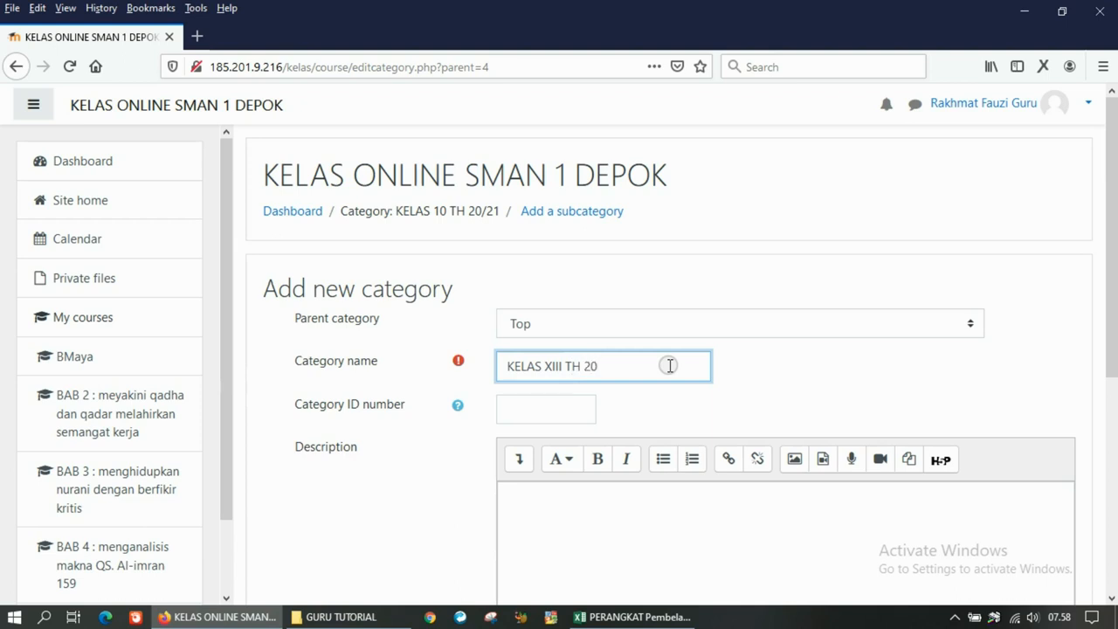
pyautogui.moveTo(669, 365); pyautogui.dragTo(474, 387)
pyautogui.hotkey('ctrl', 'c')
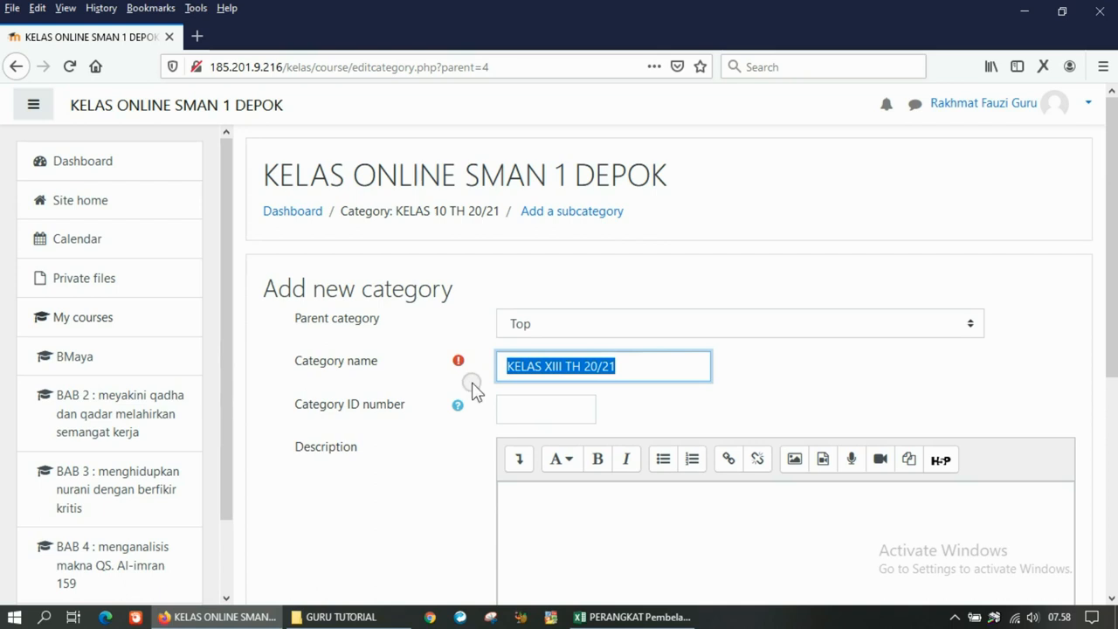
pyautogui.click(535, 412)
pyautogui.hotkey('ctrl', 'v')
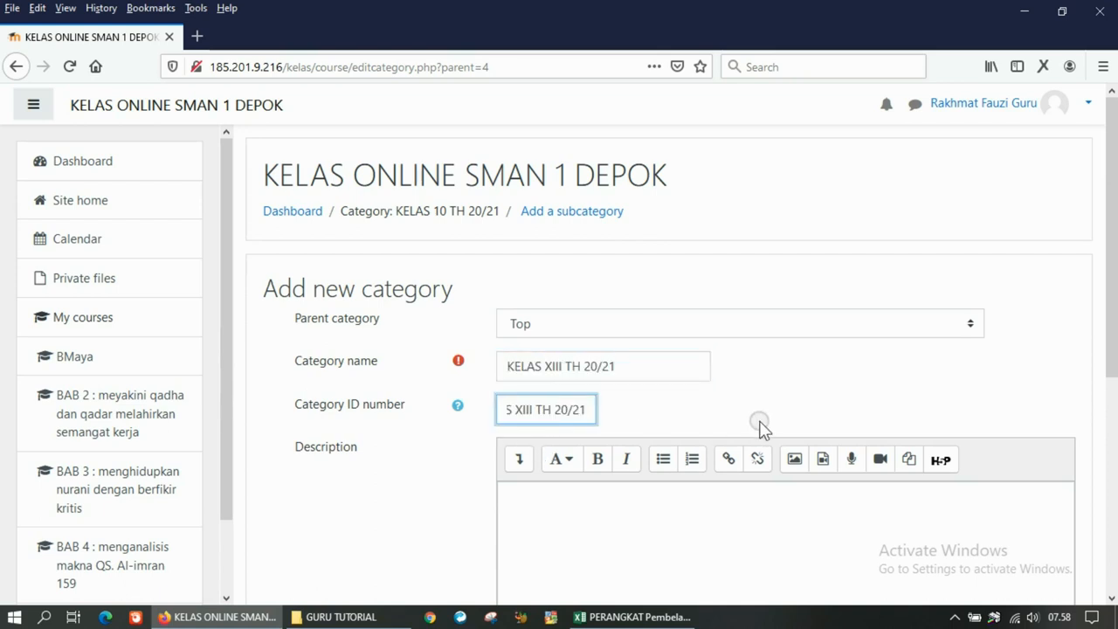
pyautogui.scroll(-5, 759, 428)
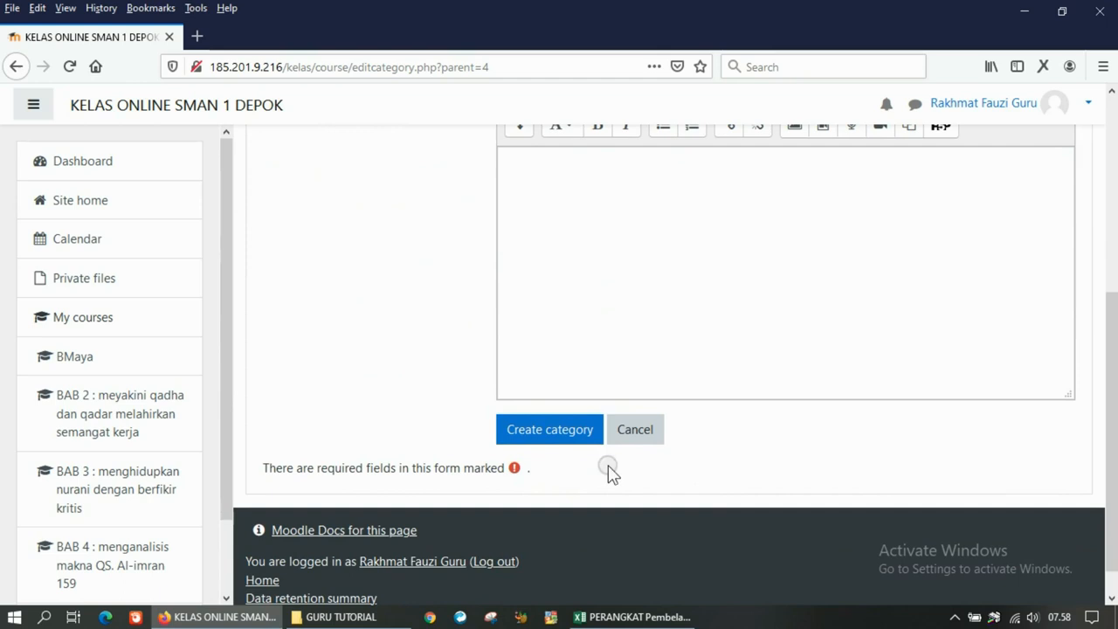
# - Create the filled-in top-level category and locate KELAS XIII TH 20/21 in the course categories list
pyautogui.click(548, 436)
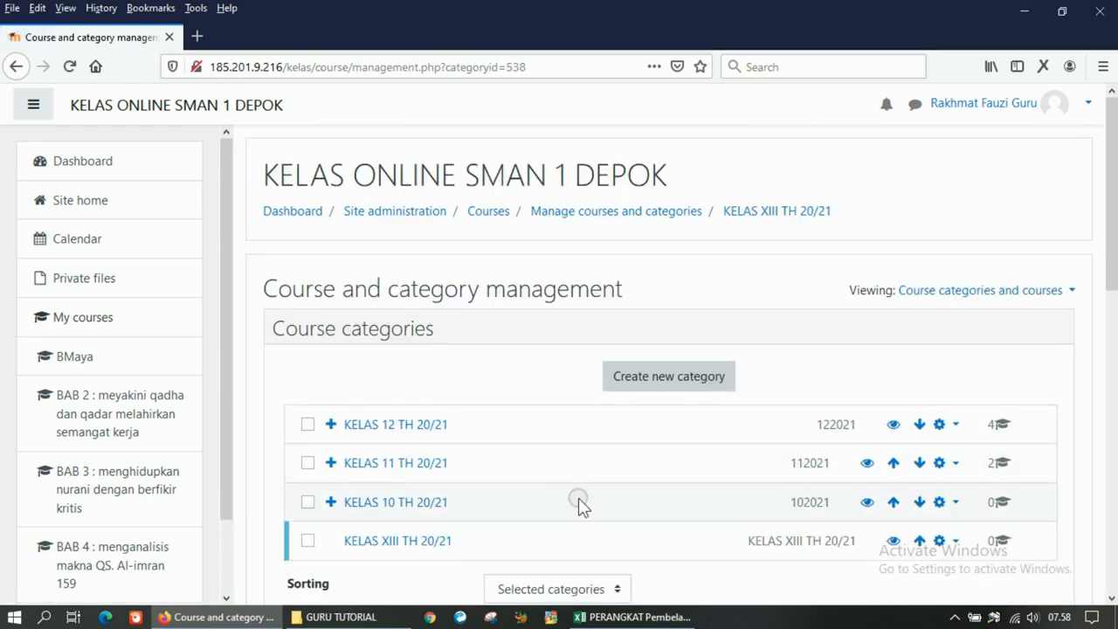
pyautogui.scroll(-1, 558, 524)
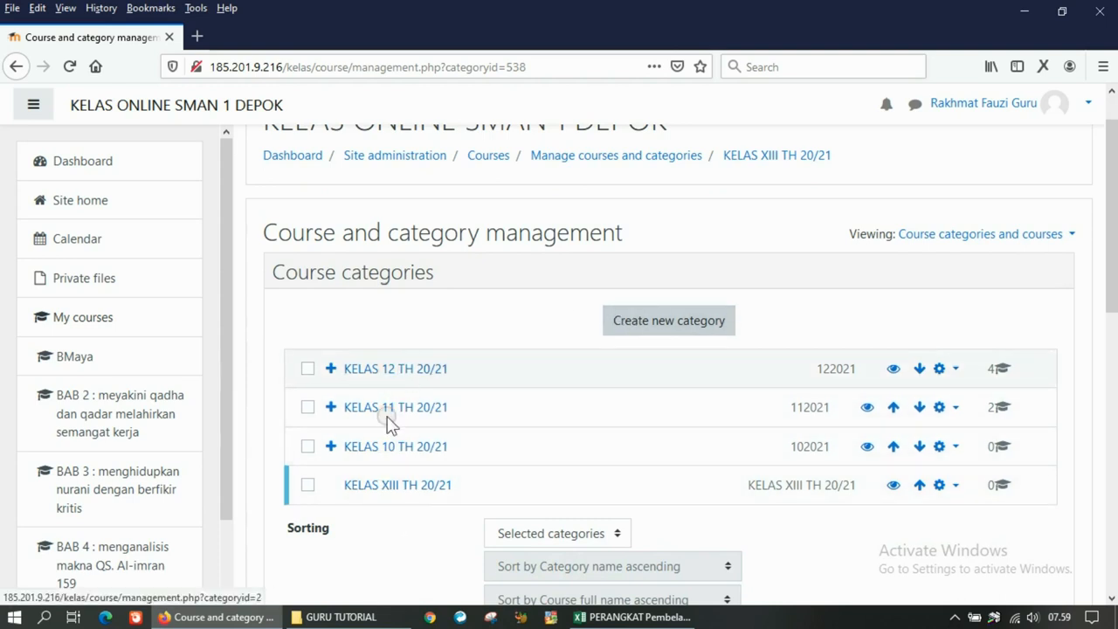
pyautogui.click(391, 496)
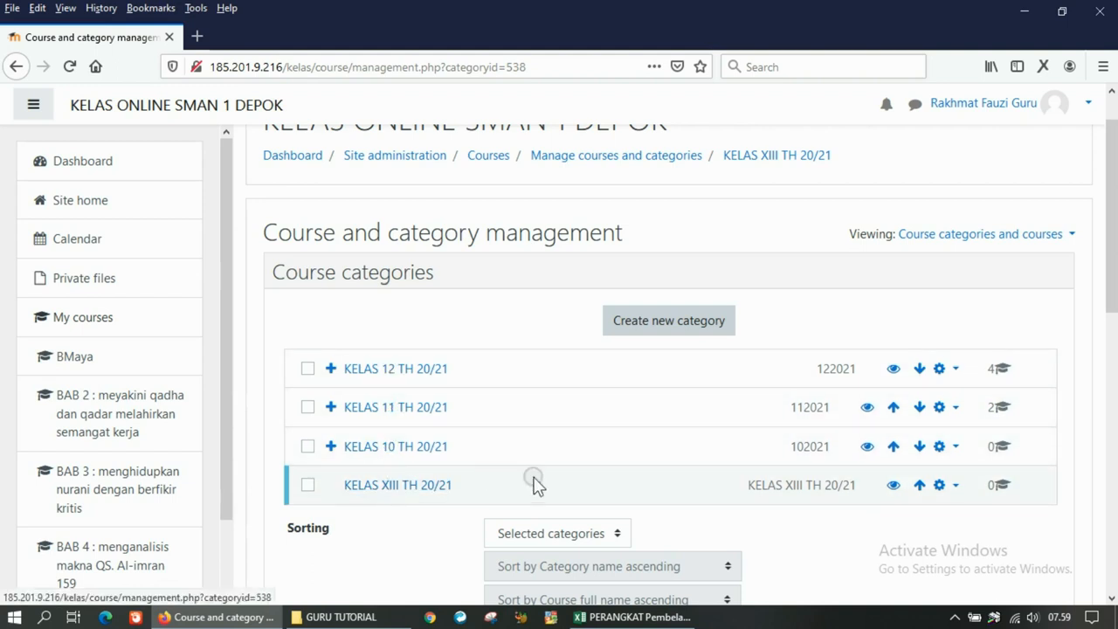
# - Edit the KELAS XIII TH 20/21 category, rename it KELAS 13 TH 20/21 and save the change
pyautogui.click(955, 493)
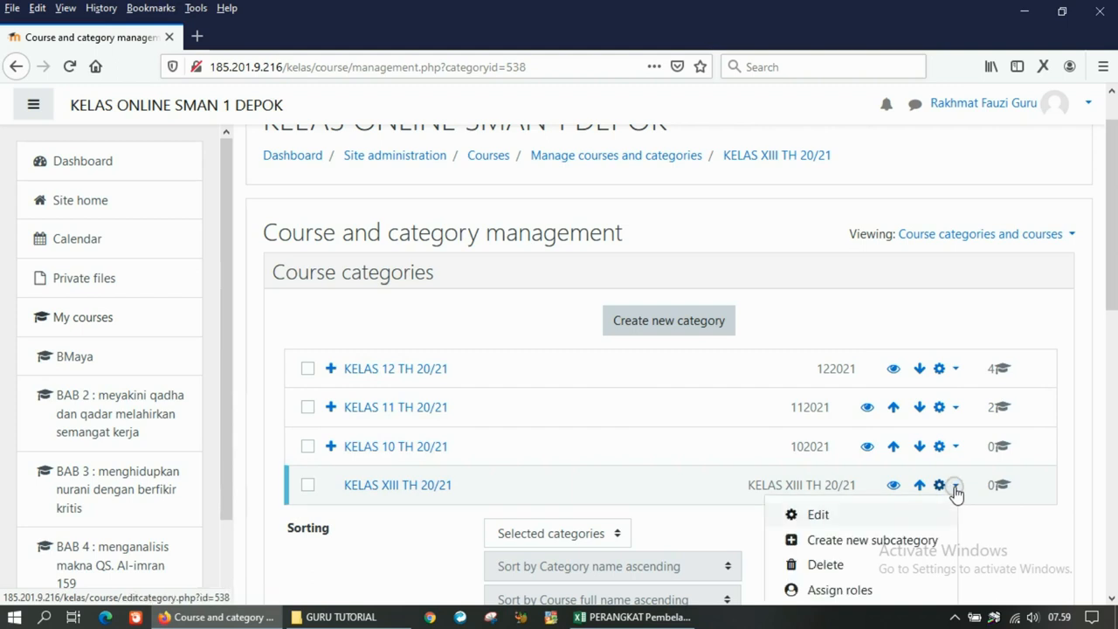
pyautogui.click(822, 519)
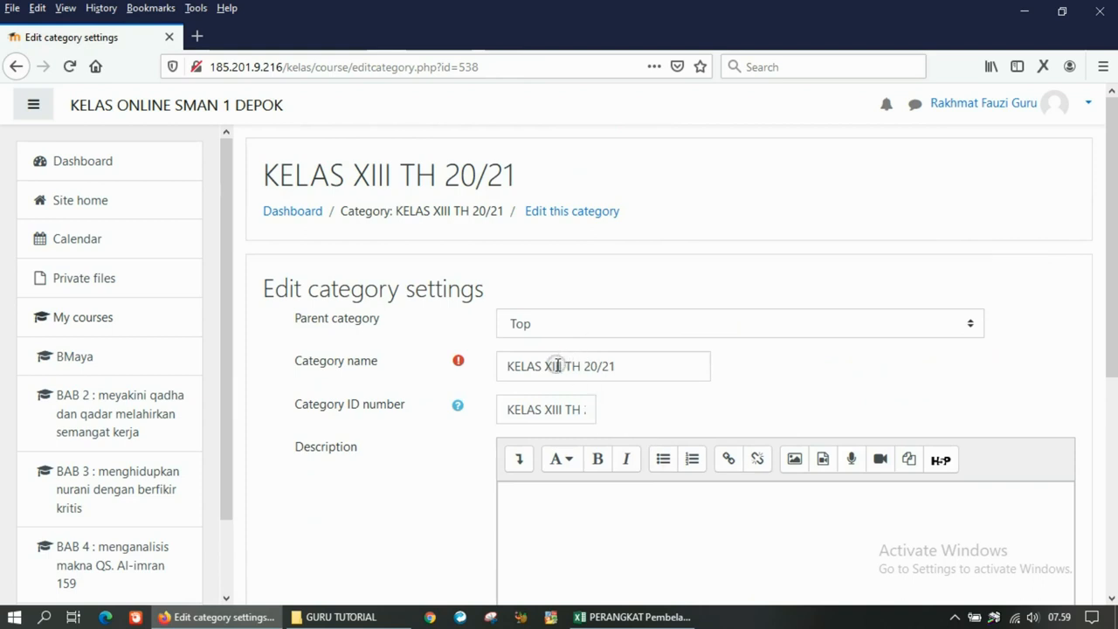
pyautogui.moveTo(544, 366); pyautogui.dragTo(558, 366)
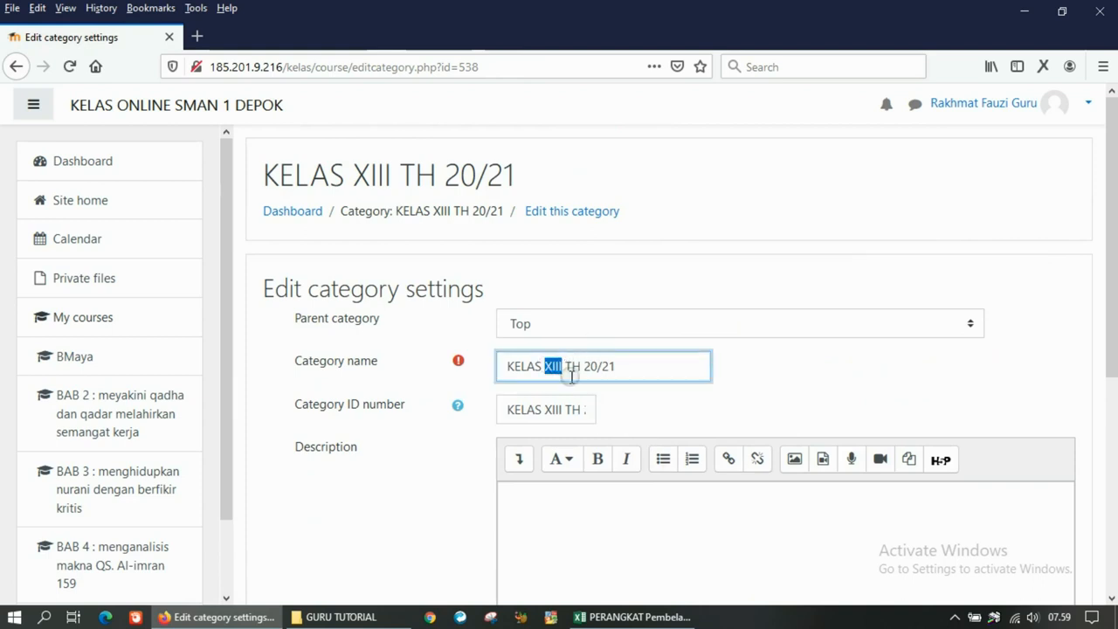
pyautogui.write('13')
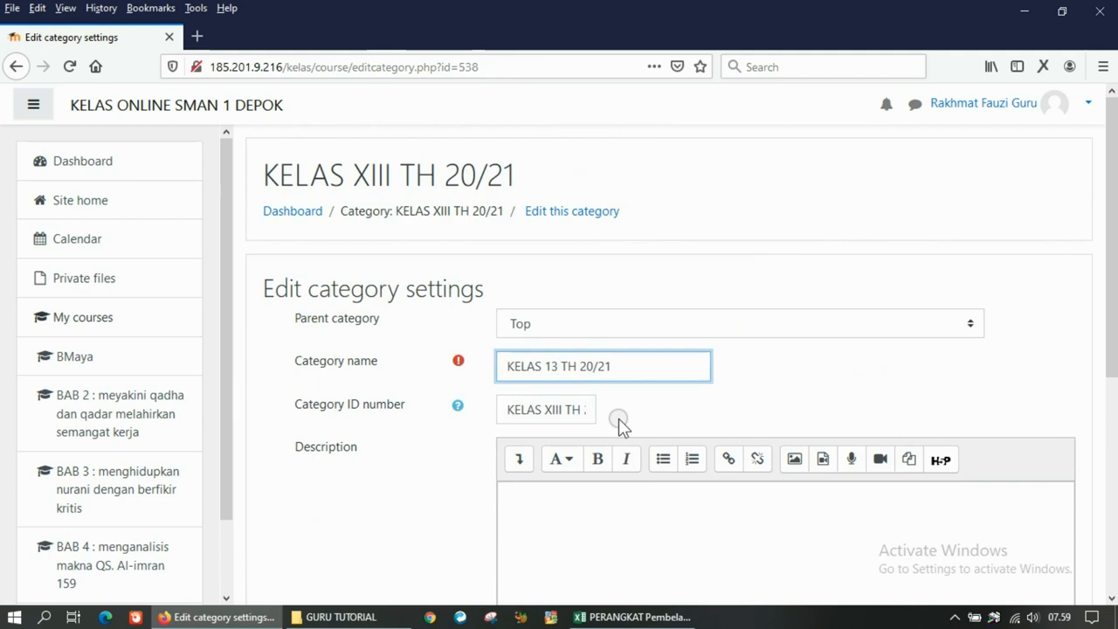
pyautogui.scroll(-5, 618, 418)
pyautogui.click(538, 418)
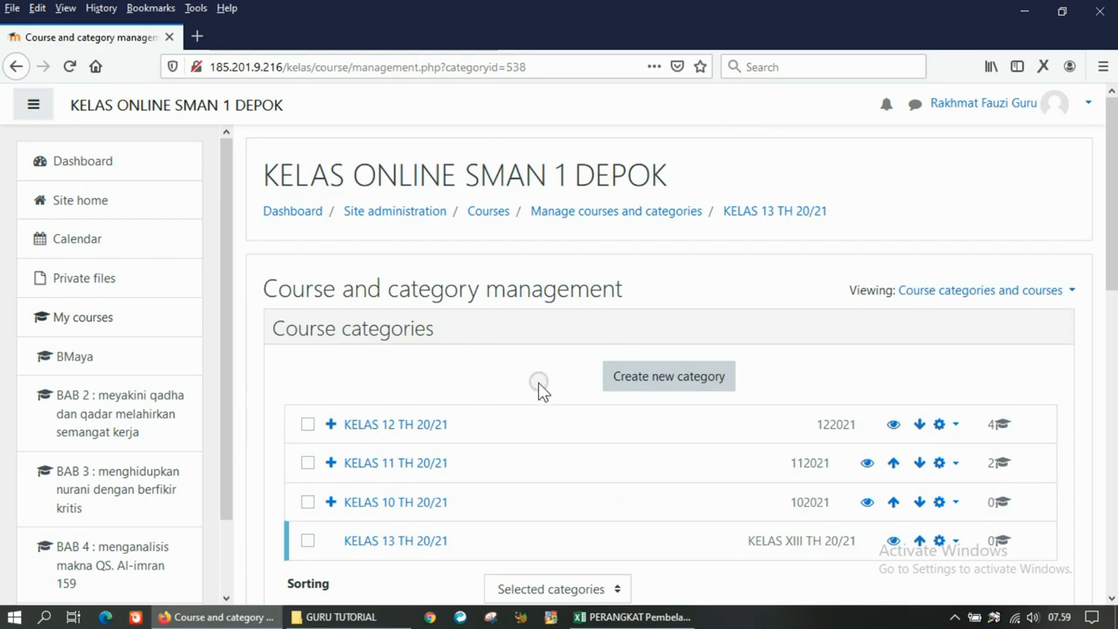
# - Move the category KELAS 13 TH 20/21 up above KELAS 12 TH 20/21 and briefly view the subcategories of KELAS 12 TH 20/21
pyautogui.scroll(-1, 538, 386)
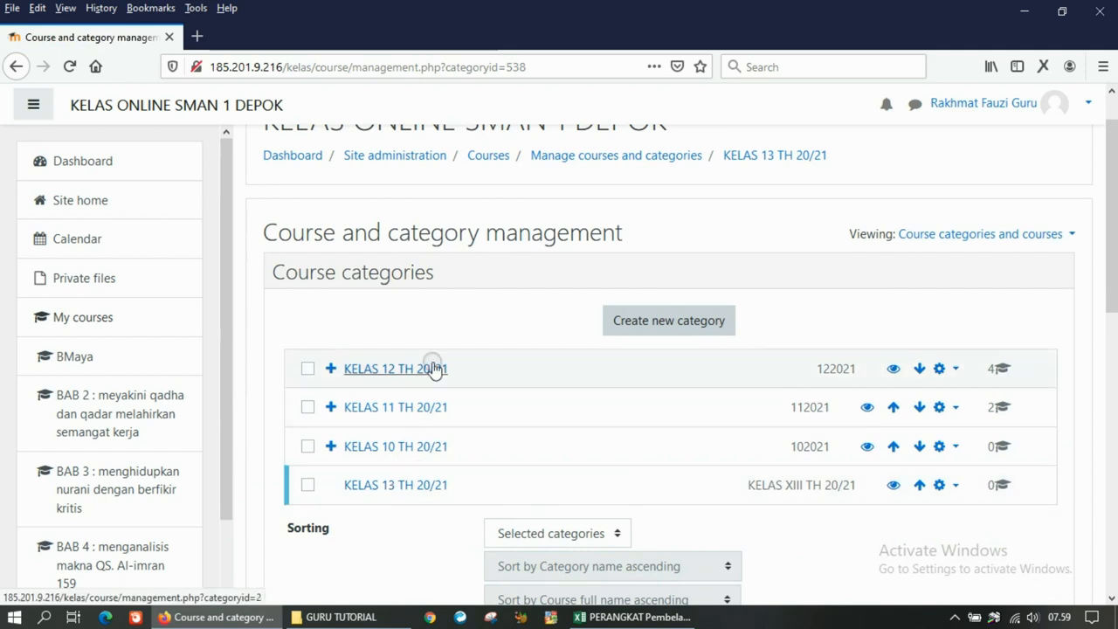
pyautogui.click(919, 489)
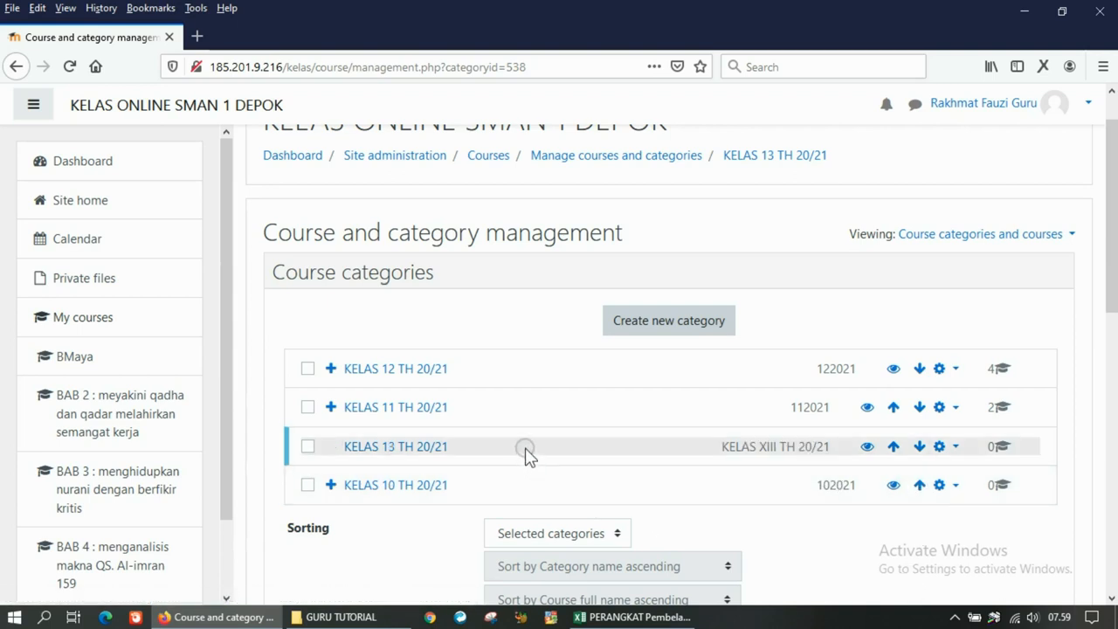
pyautogui.click(892, 447)
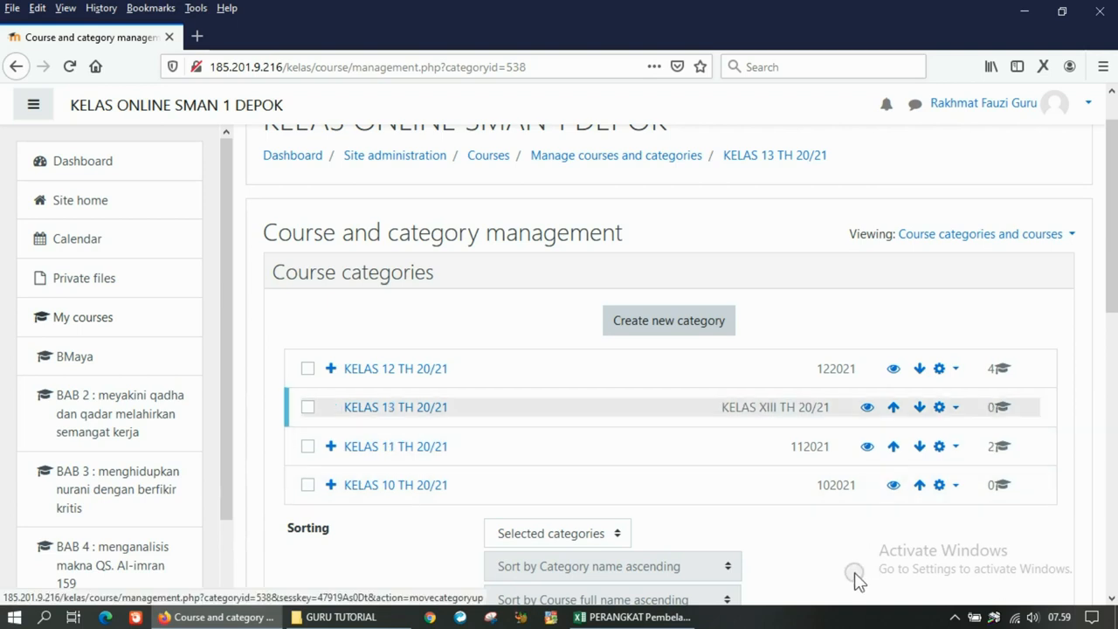
pyautogui.click(893, 407)
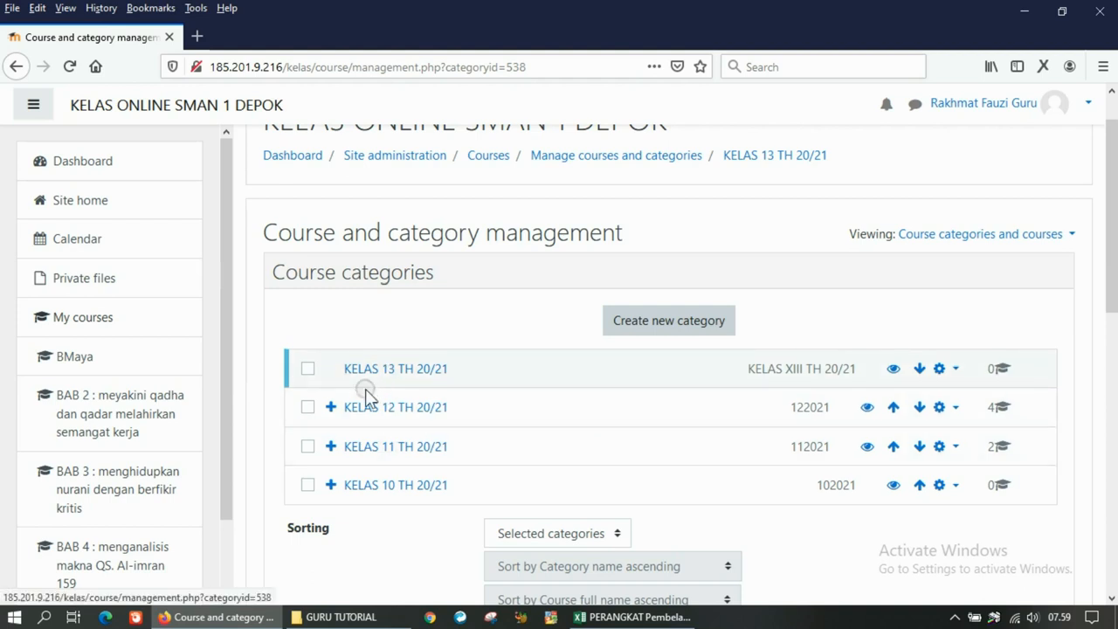
pyautogui.click(330, 407)
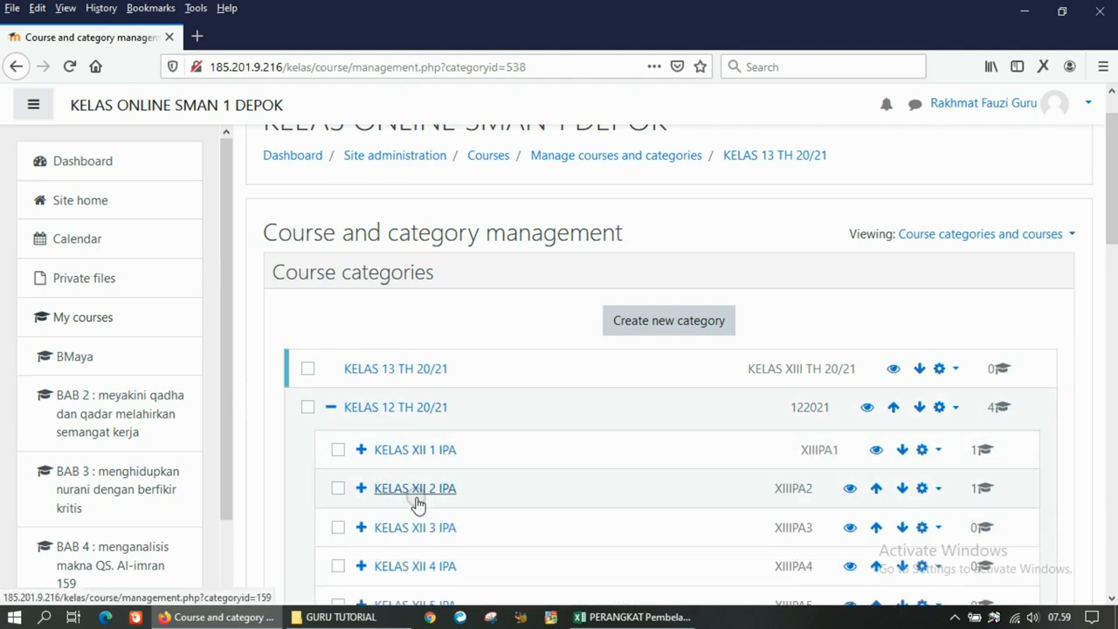
pyautogui.click(330, 408)
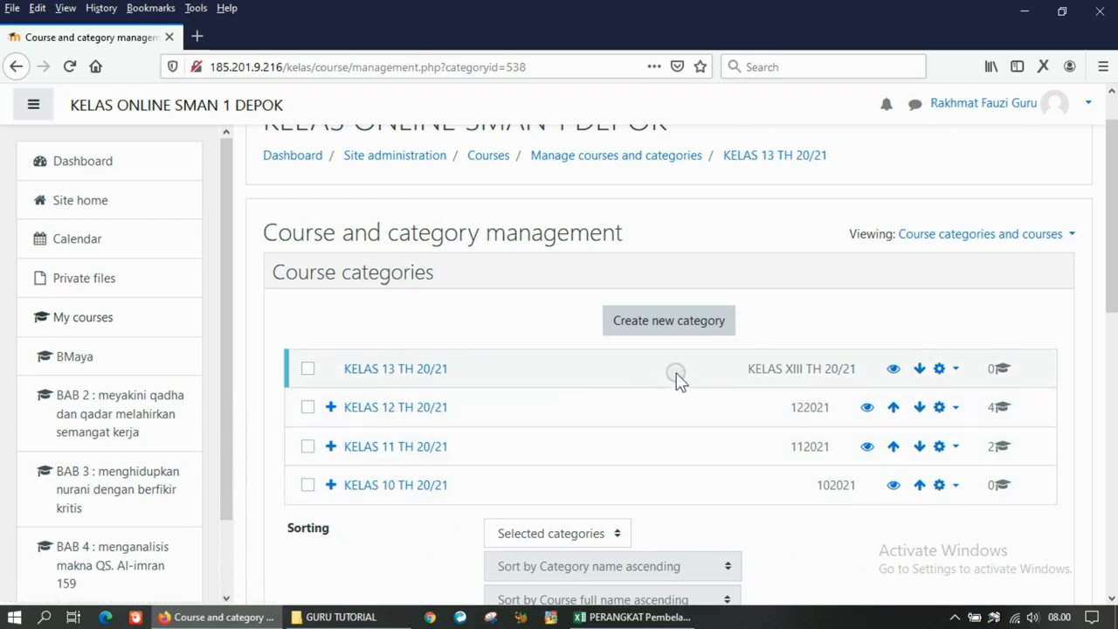
# - Start a new category with KELAS 13 TH 20/21 as its parent and name it KELAS XIII 1 IPA
pyautogui.click(701, 326)
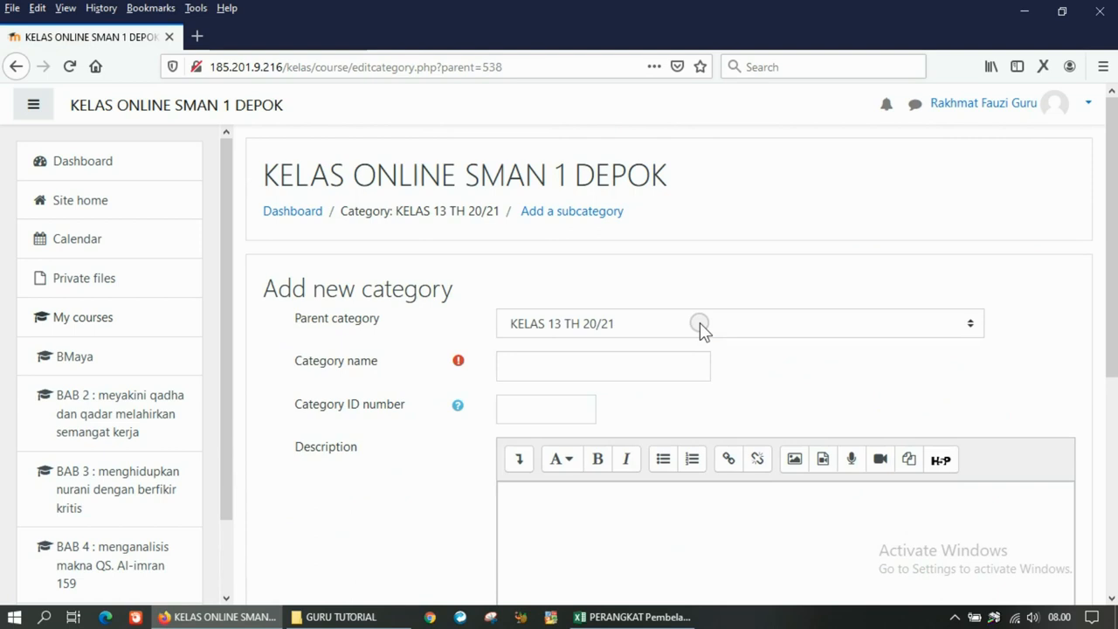
pyautogui.click(699, 323)
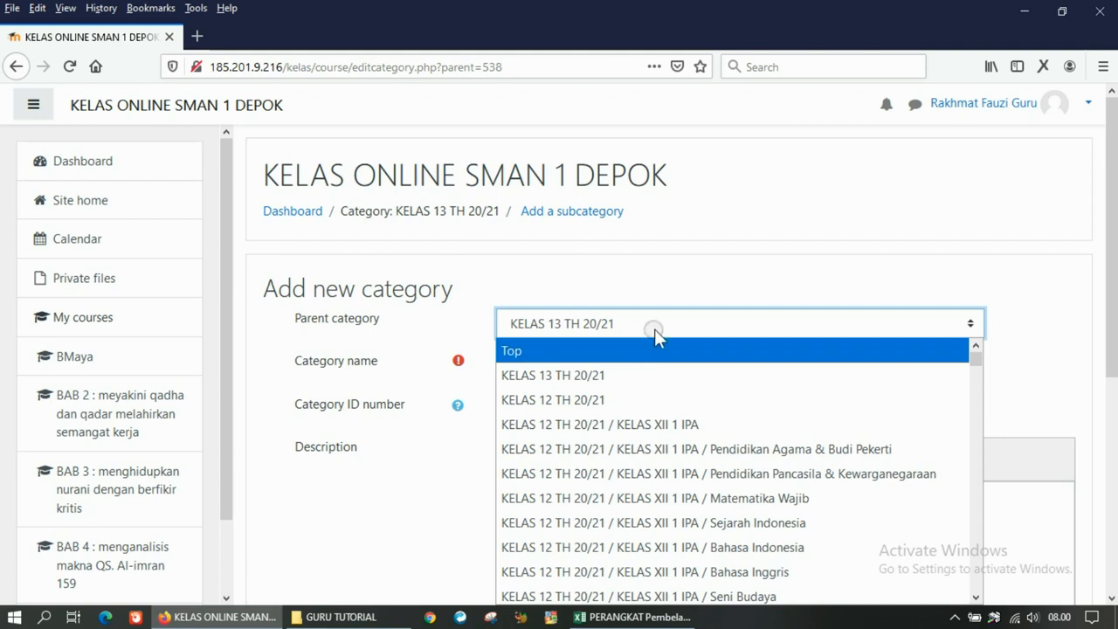
pyautogui.click(626, 378)
pyautogui.click(635, 372)
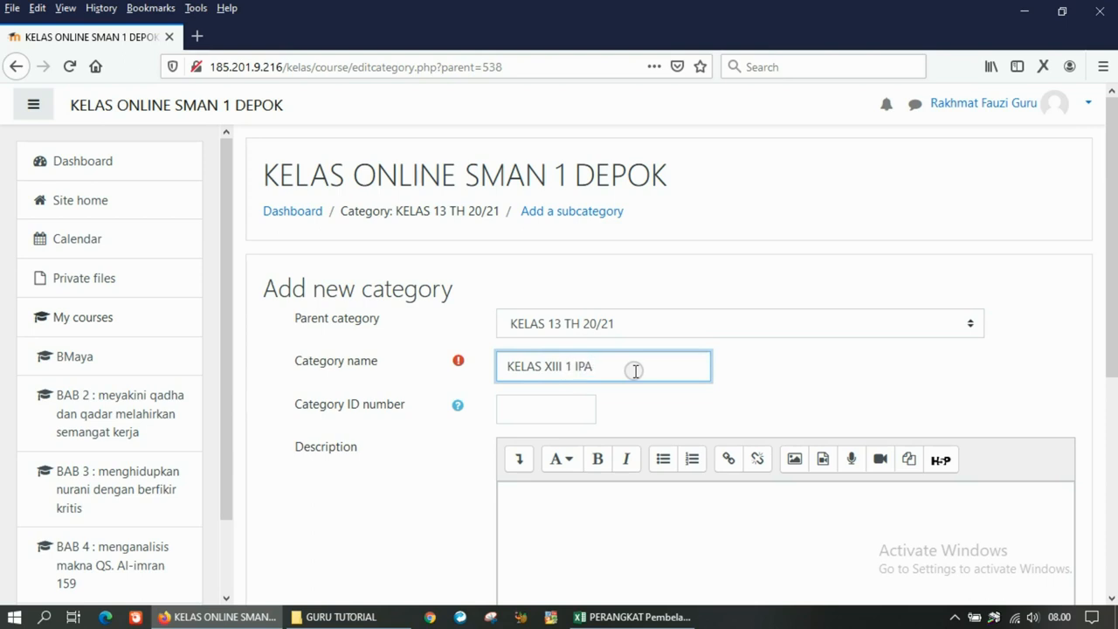
# - Copy the name KELAS XIII 1 IPA into the category ID number and try to create the category
pyautogui.moveTo(636, 370); pyautogui.dragTo(497, 364)
pyautogui.hotkey('ctrl', 'c')
pyautogui.click(567, 417)
pyautogui.hotkey('ctrl', 'v')
pyautogui.scroll(-3, 638, 428)
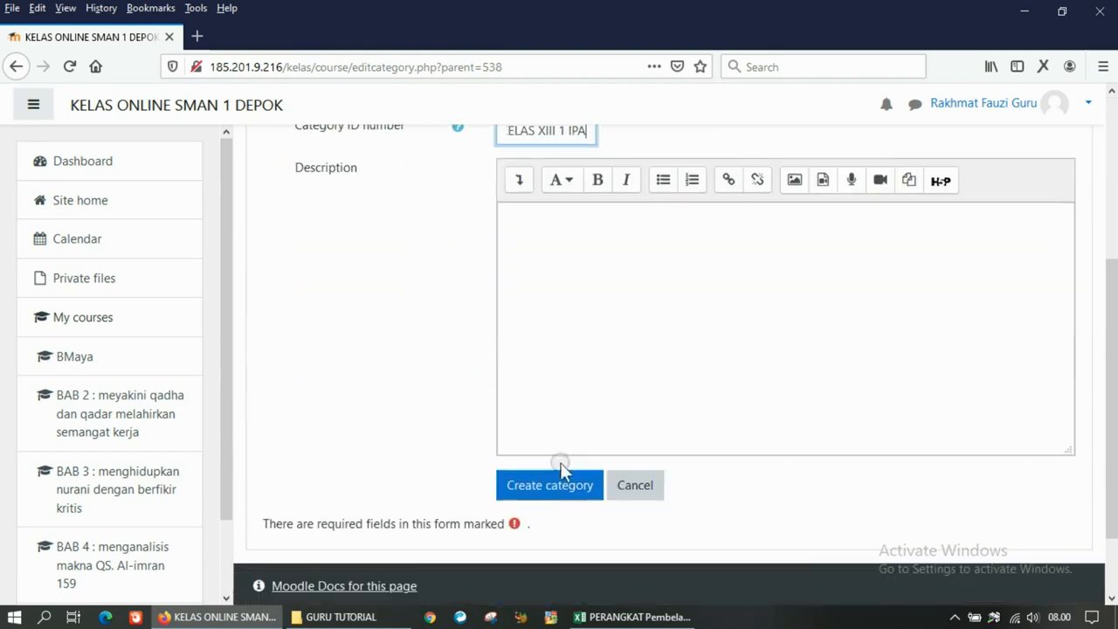
pyautogui.click(554, 486)
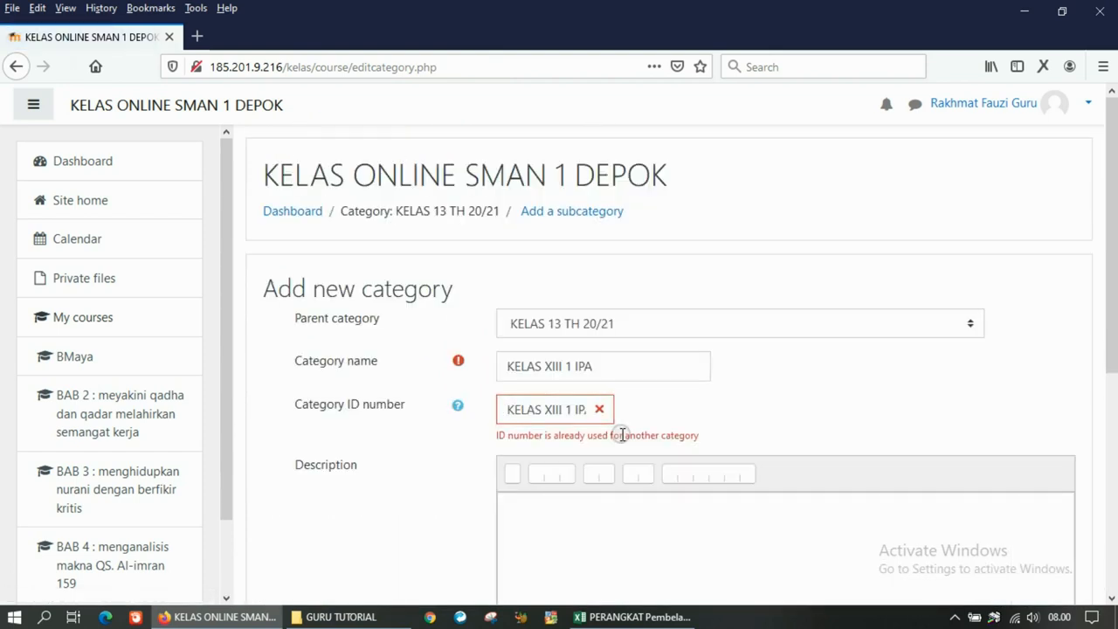
# - Clear the category ID number and create the KELAS XIII 1 IPA category without one
pyautogui.click(562, 408)
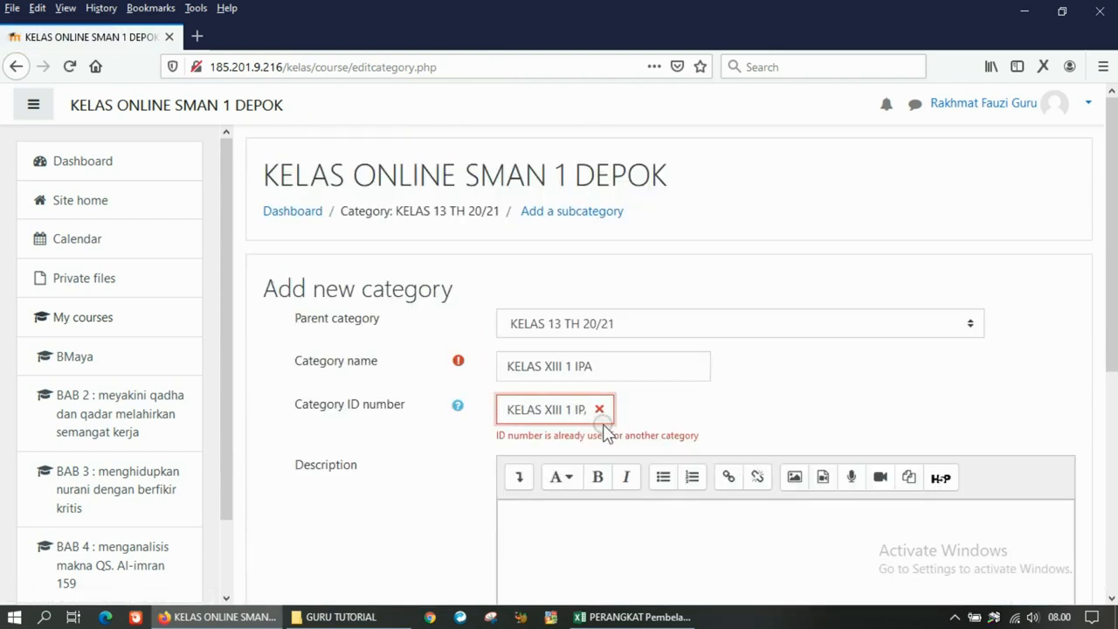
pyautogui.press('BackSpace')
pyautogui.moveTo(499, 411); pyautogui.dragTo(700, 419)
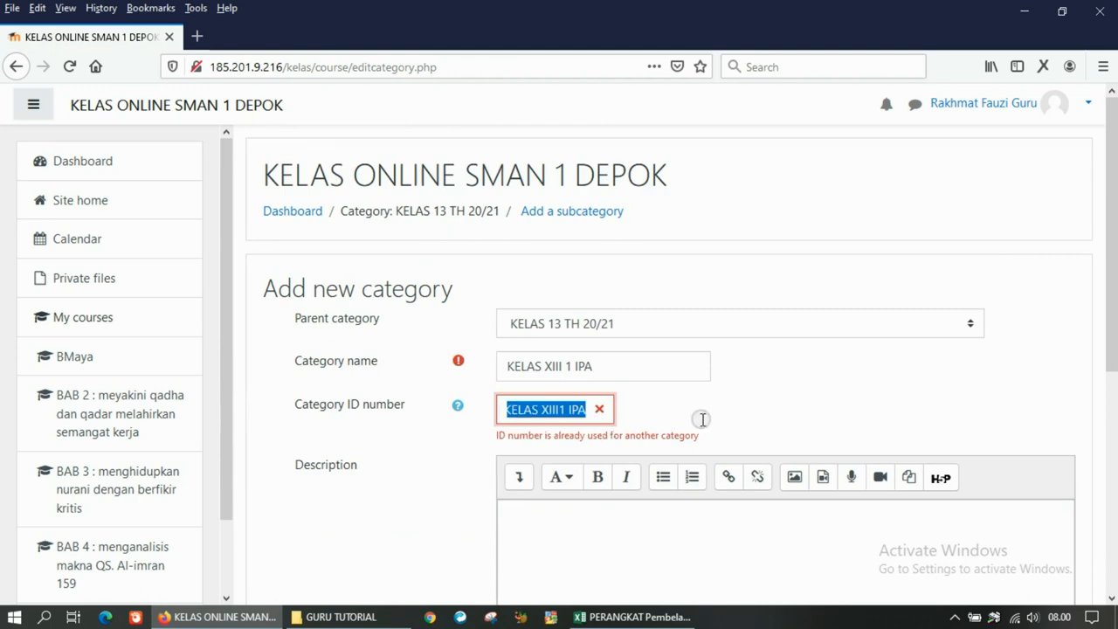
pyautogui.press('BackSpace')
pyautogui.scroll(-4, 516, 417)
pyautogui.click(516, 450)
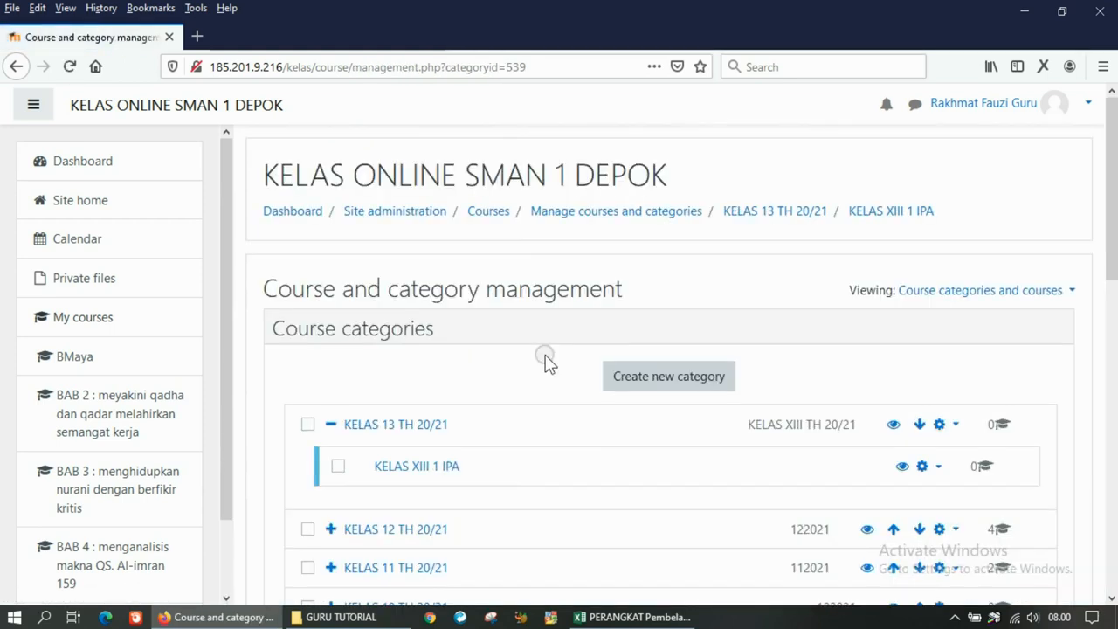
# - Expand KELAS 12 TH 20/21 to compare its class subcategories with the new KELAS XIII 1 IPA
pyautogui.scroll(-1, 547, 362)
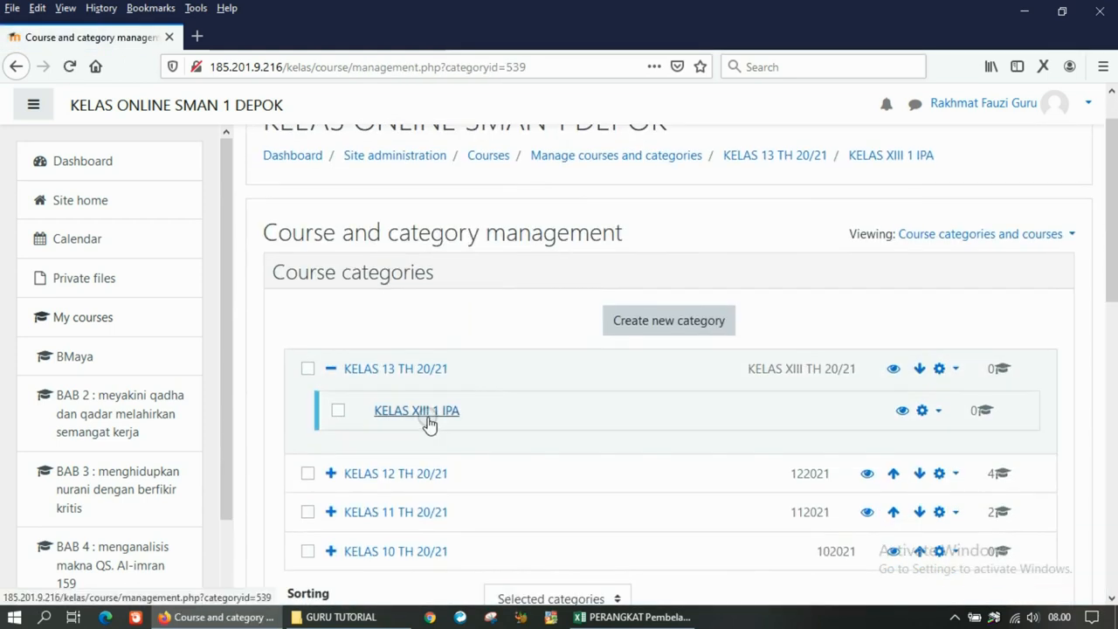
pyautogui.click(330, 472)
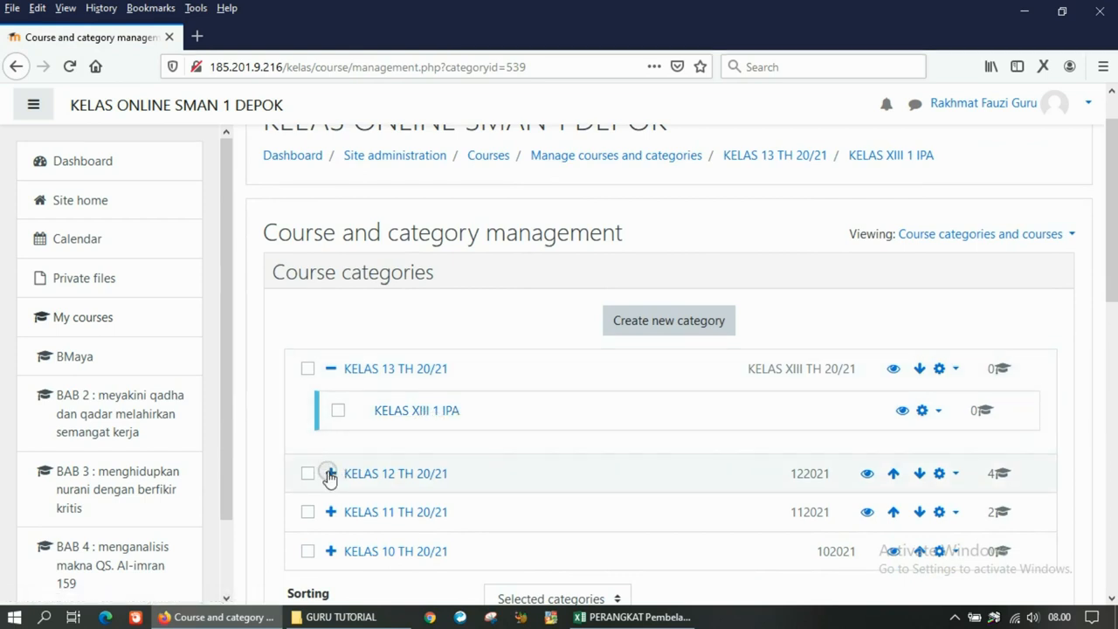
pyautogui.click(426, 421)
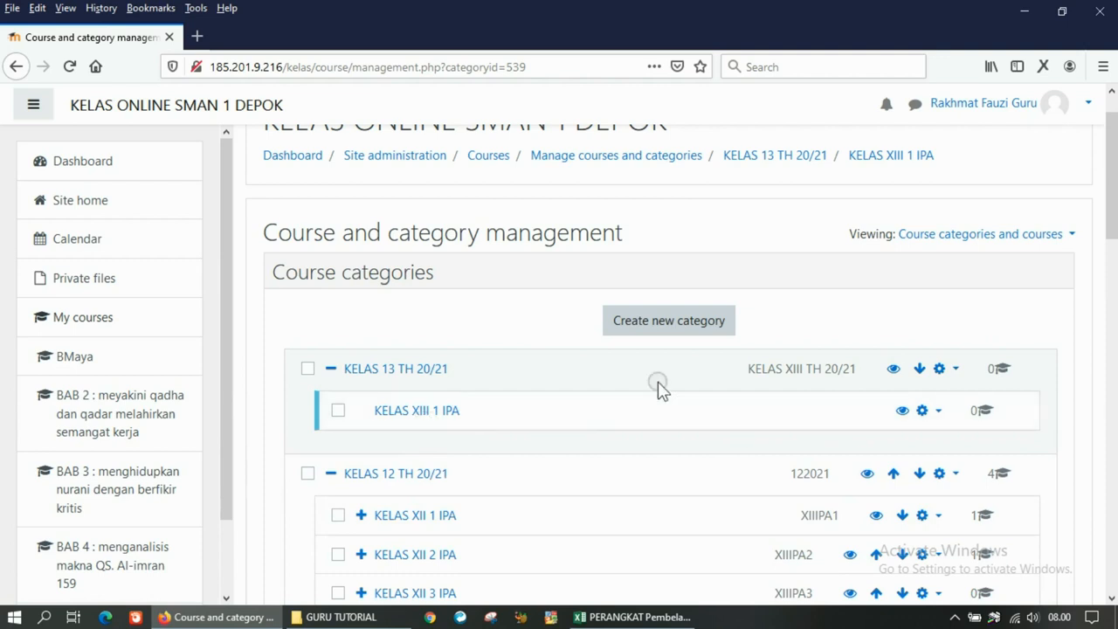
# - Create a category named KELAS XIII 2 IPA under the parent KELAS 13 TH 20/21, leaving its ID number empty
pyautogui.click(686, 325)
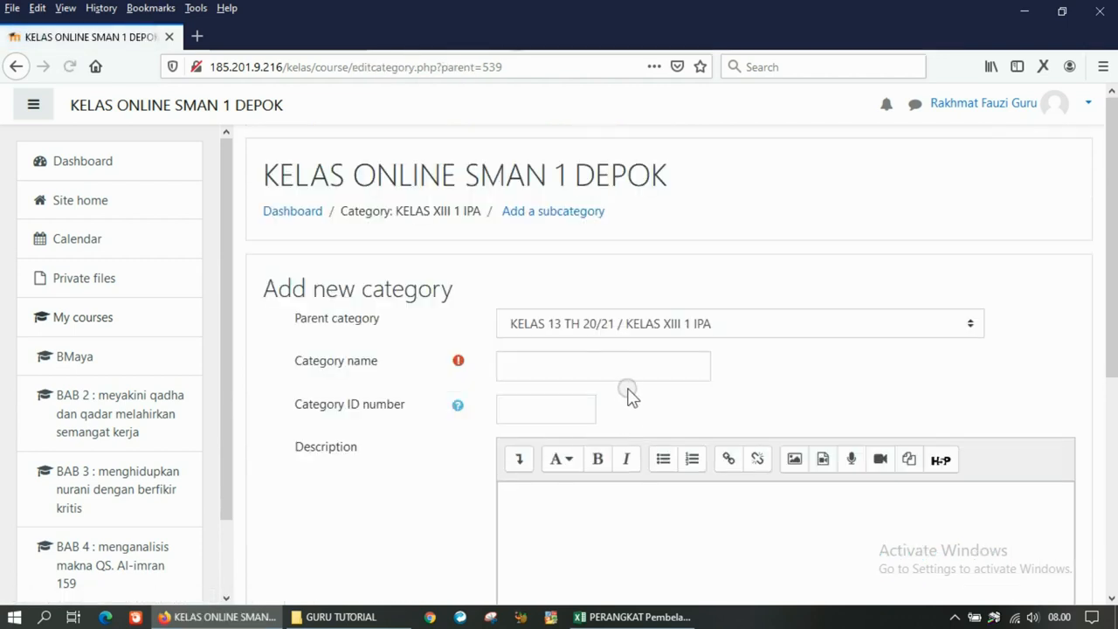
pyautogui.click(683, 335)
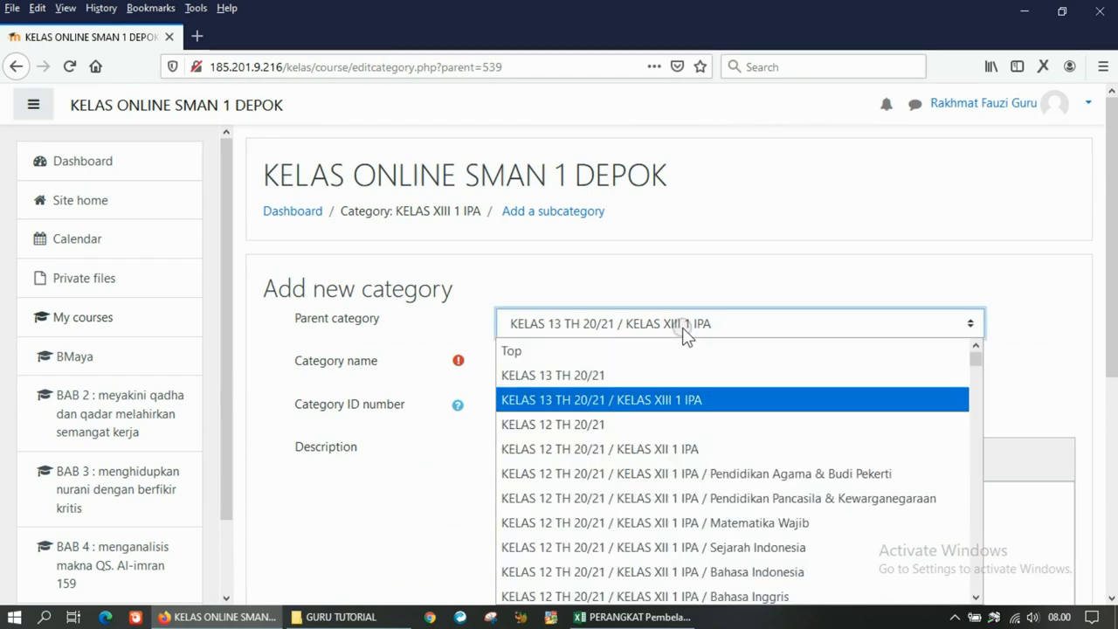
pyautogui.click(663, 378)
pyautogui.click(624, 370)
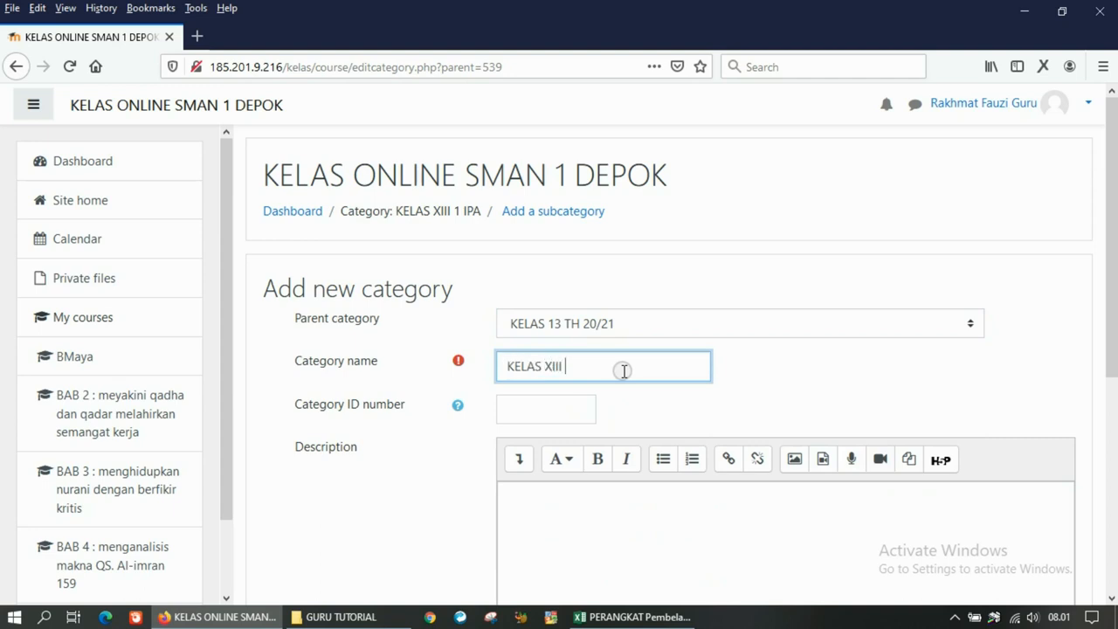
pyautogui.scroll(-3, 623, 375)
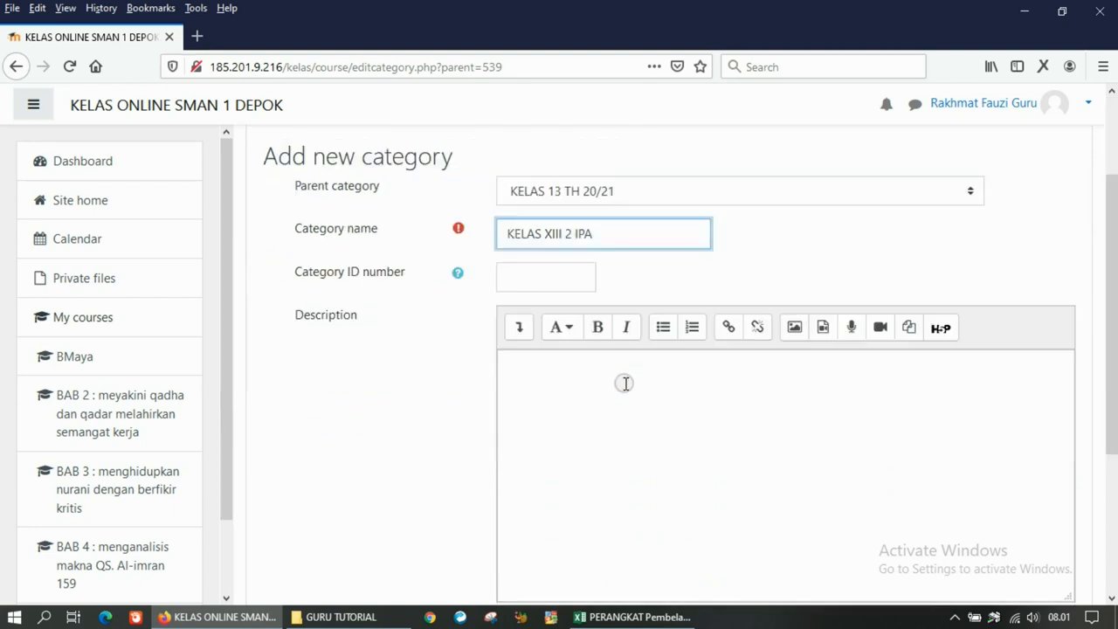
pyautogui.click(577, 486)
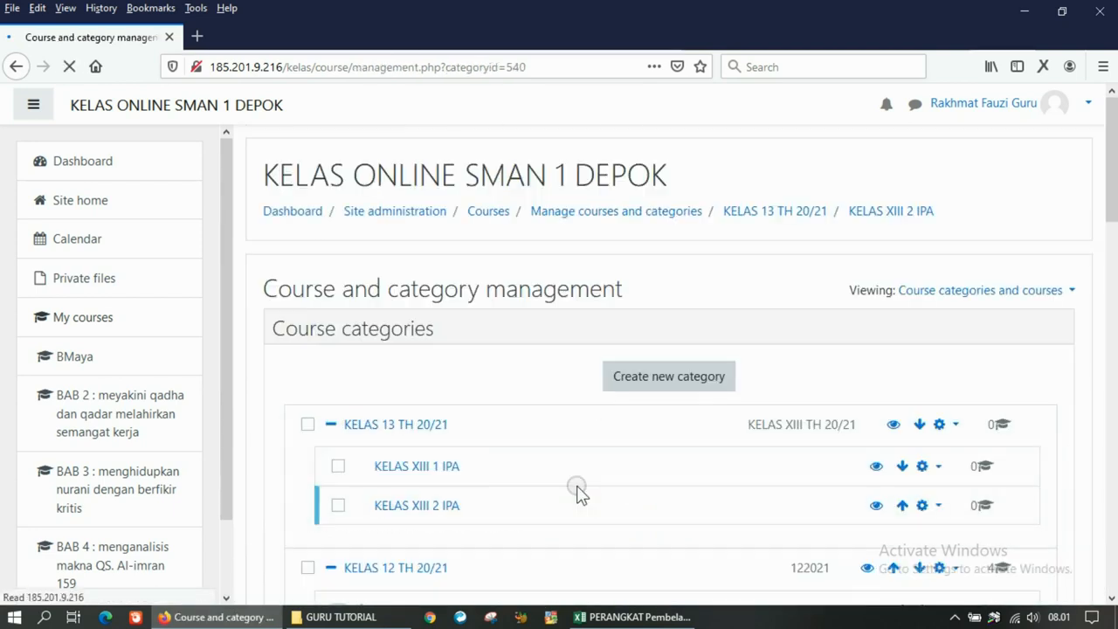
# - Create a category named KELAS XIII 3 IPA with KELAS 13 TH 20/21 / KELAS XIII 2 IPA as its parent and no ID number
pyautogui.scroll(-2, 435, 375)
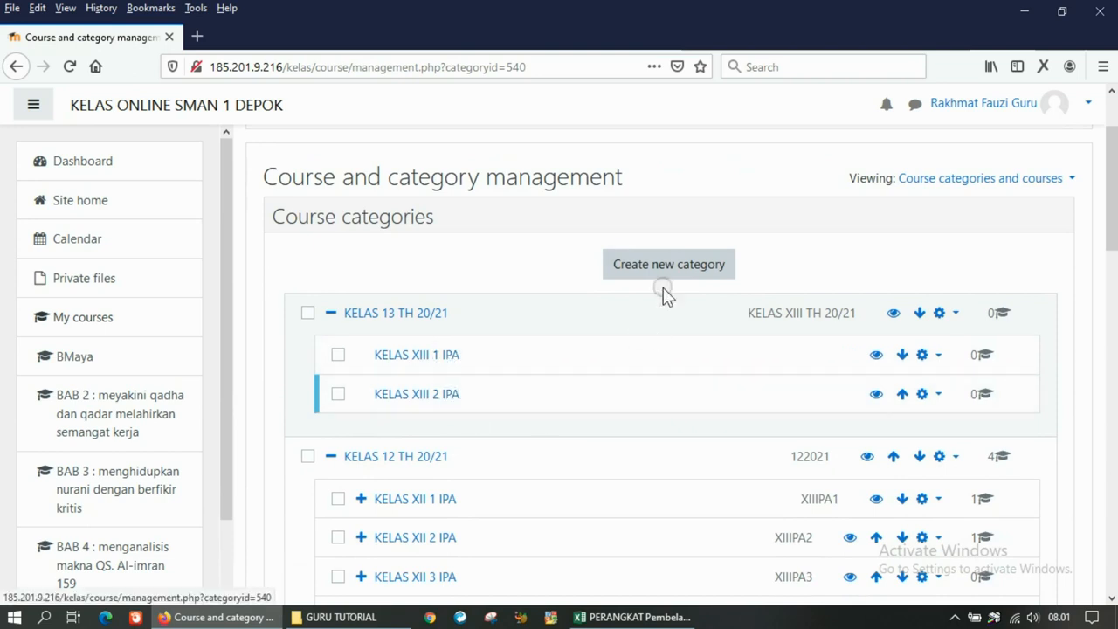
pyautogui.click(677, 268)
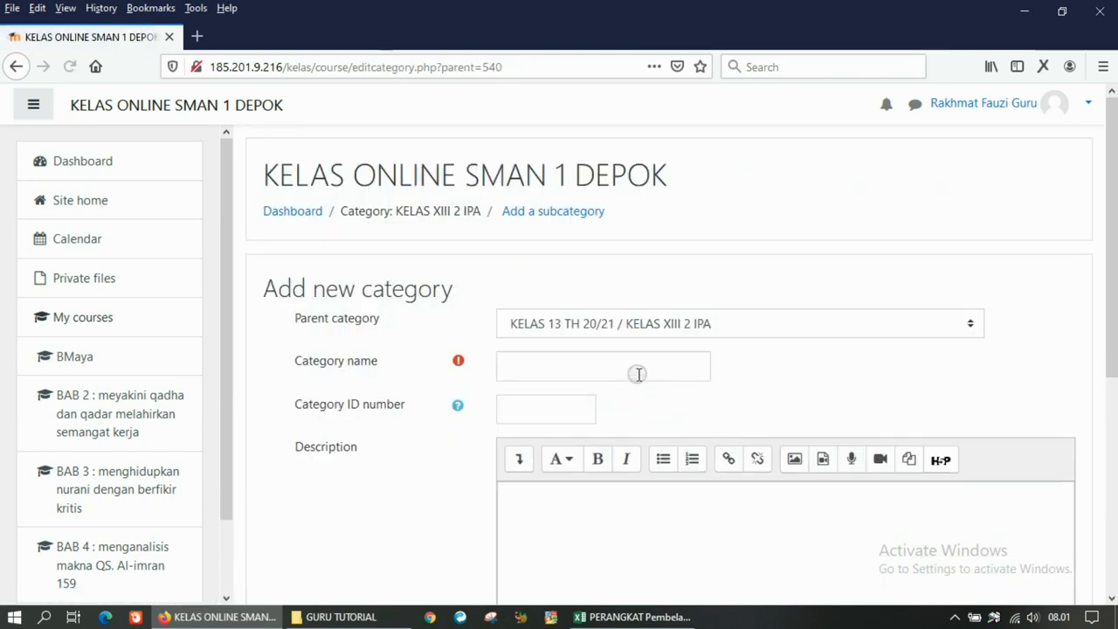
pyautogui.click(671, 330)
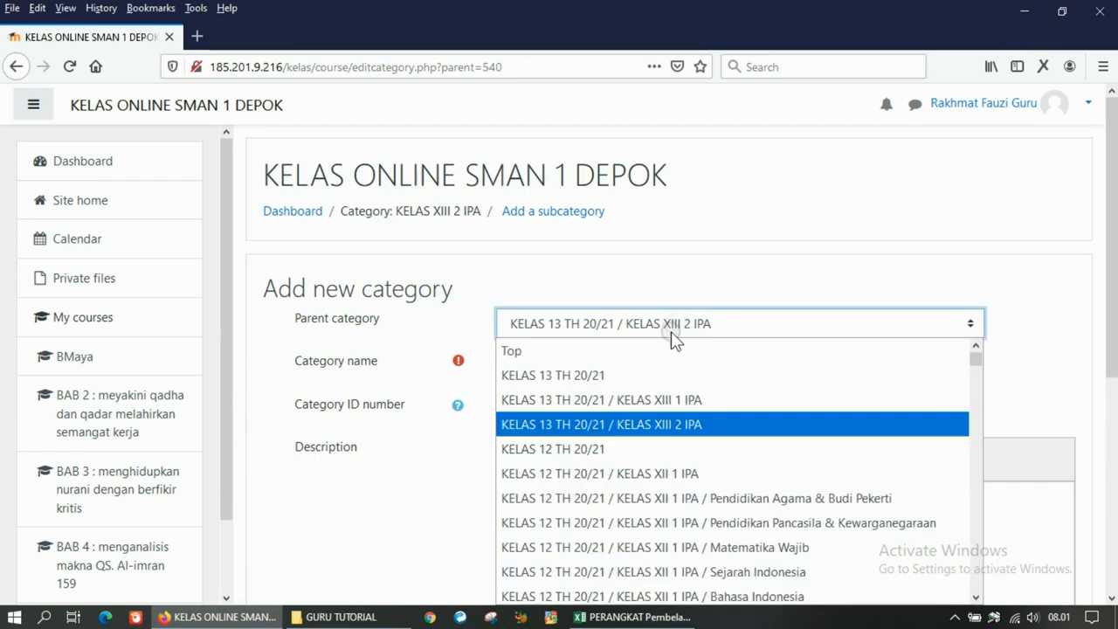
pyautogui.click(637, 426)
pyautogui.click(617, 375)
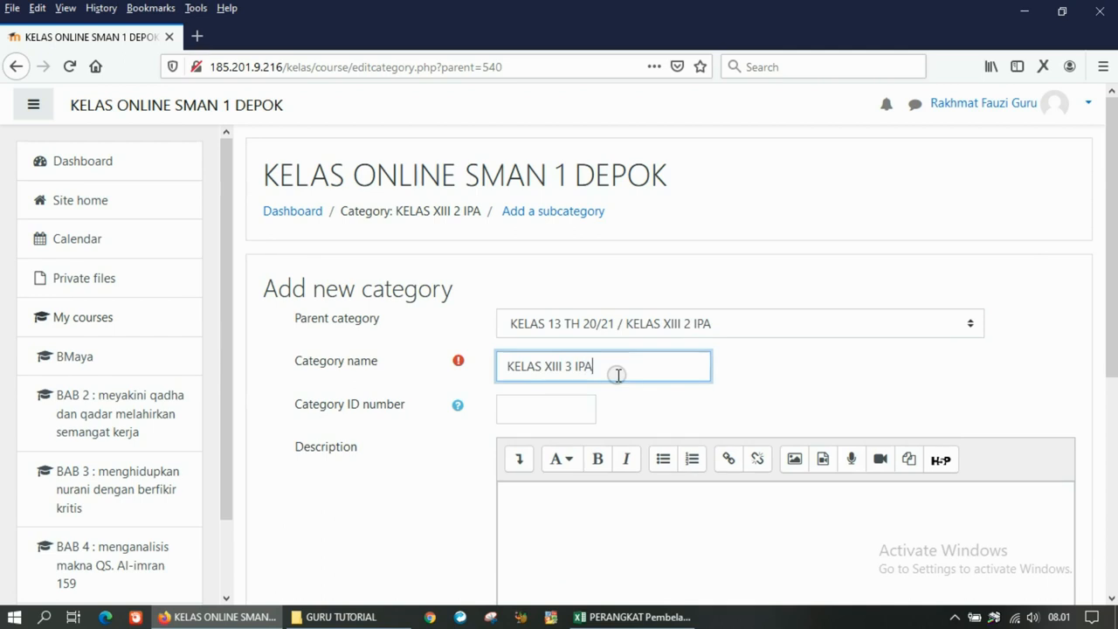
pyautogui.scroll(-3, 553, 489)
pyautogui.click(540, 485)
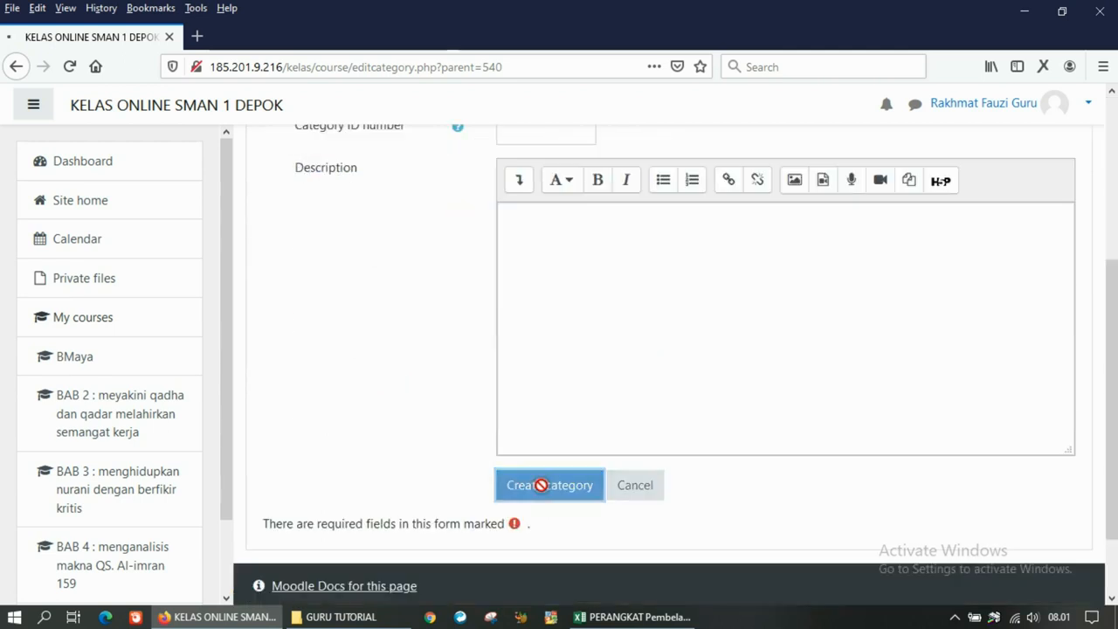
# - Edit the KELAS XIII 3 IPA category so its parent is KELAS 13 TH 20/21, and save it
pyautogui.scroll(-2, 544, 491)
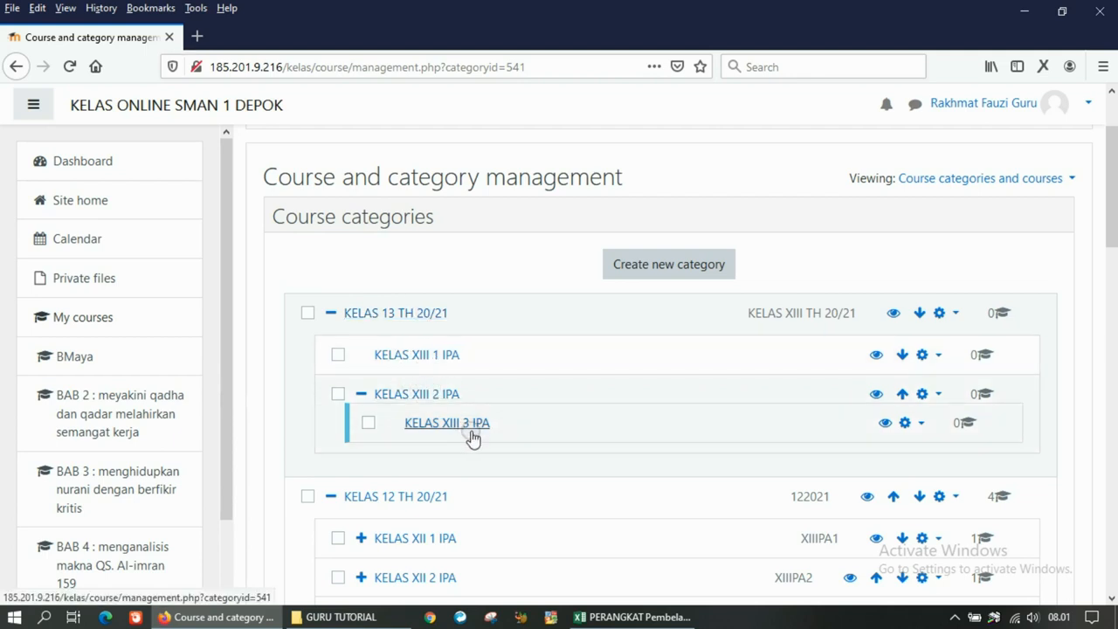
pyautogui.click(921, 425)
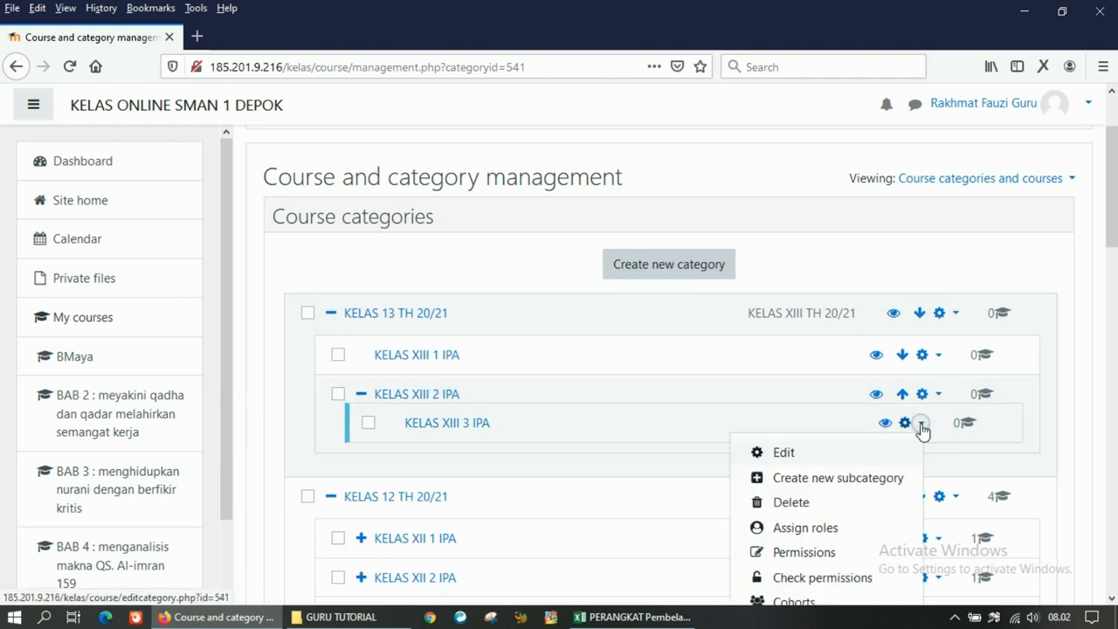
pyautogui.click(786, 454)
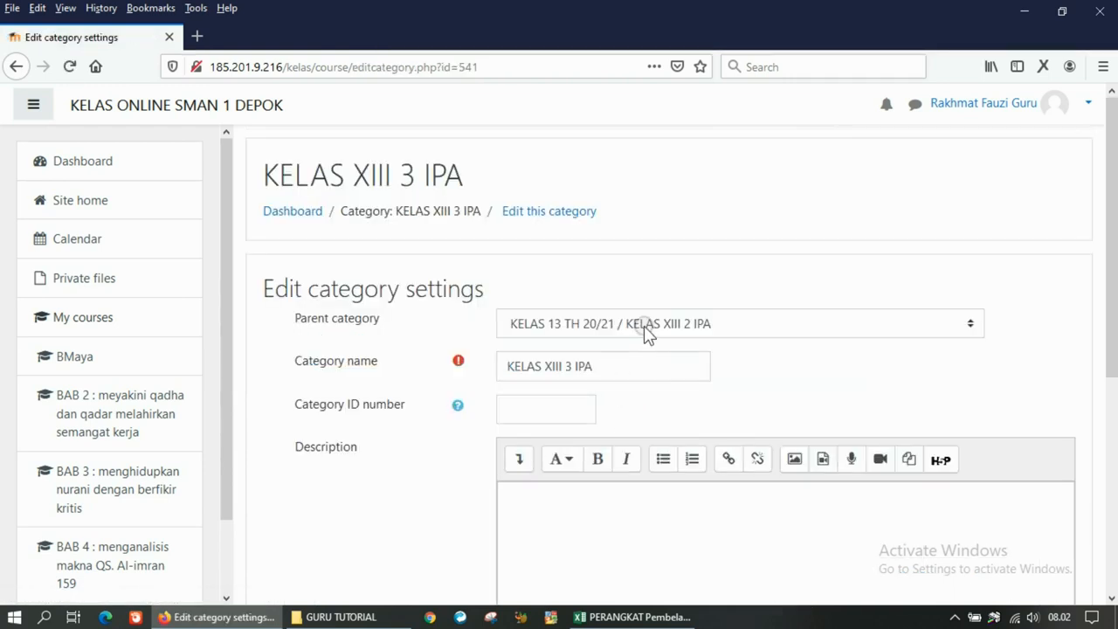
pyautogui.click(645, 324)
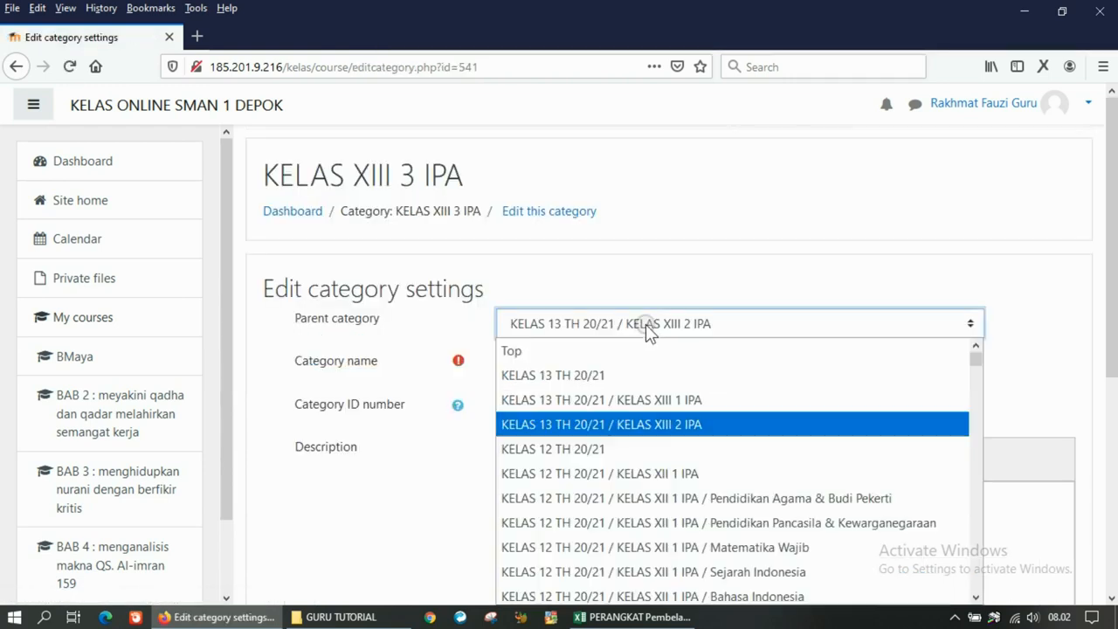
pyautogui.click(626, 374)
pyautogui.scroll(-4, 626, 374)
pyautogui.click(554, 437)
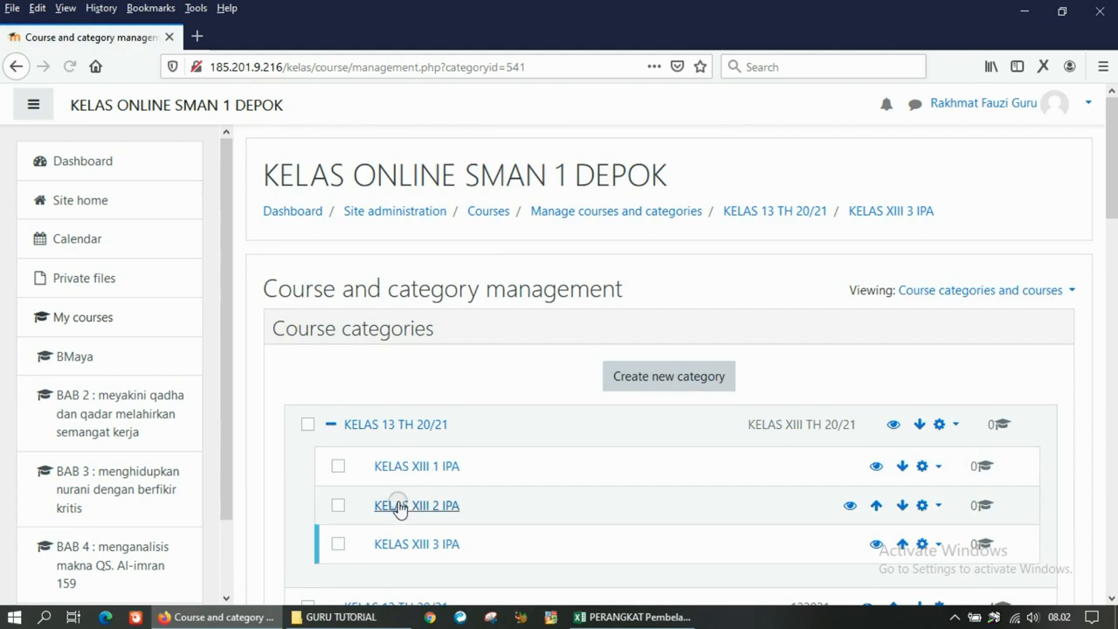
# - Collapse and expand KELAS 13 TH 20/21 and KELAS 12 TH 20/21 to compare their class subcategories
pyautogui.scroll(-1, 431, 512)
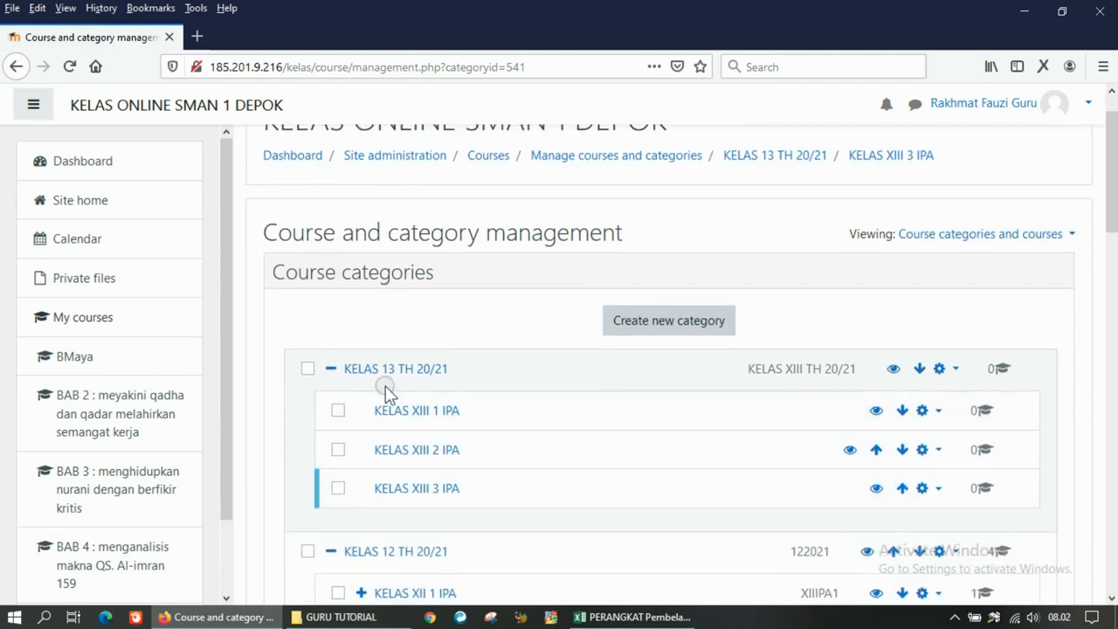
pyautogui.scroll(-2, 386, 393)
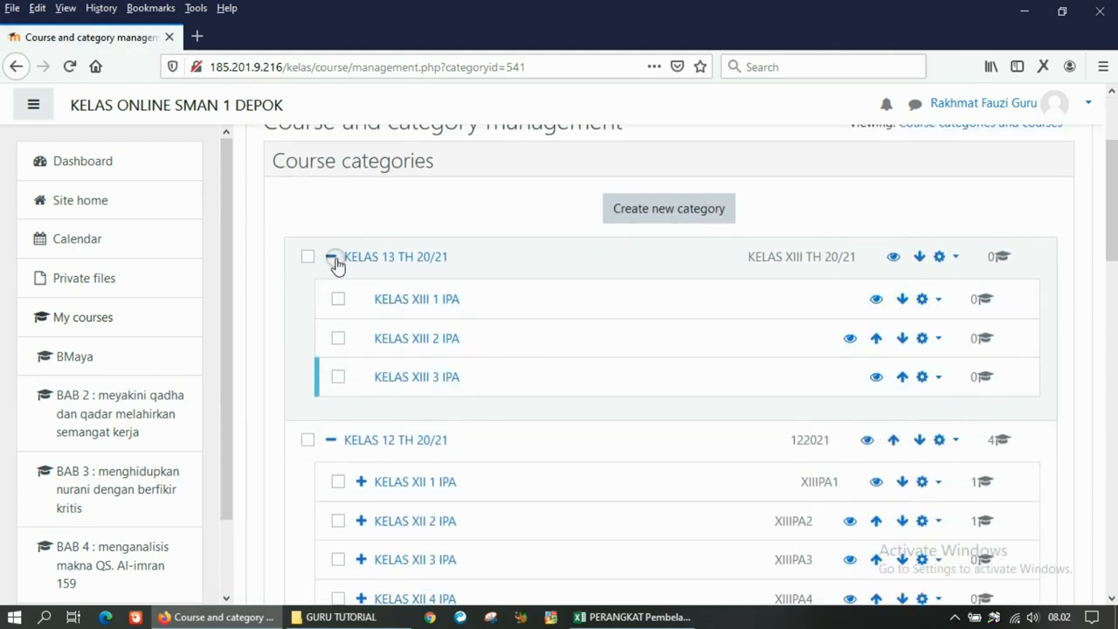
pyautogui.click(331, 259)
pyautogui.click(331, 298)
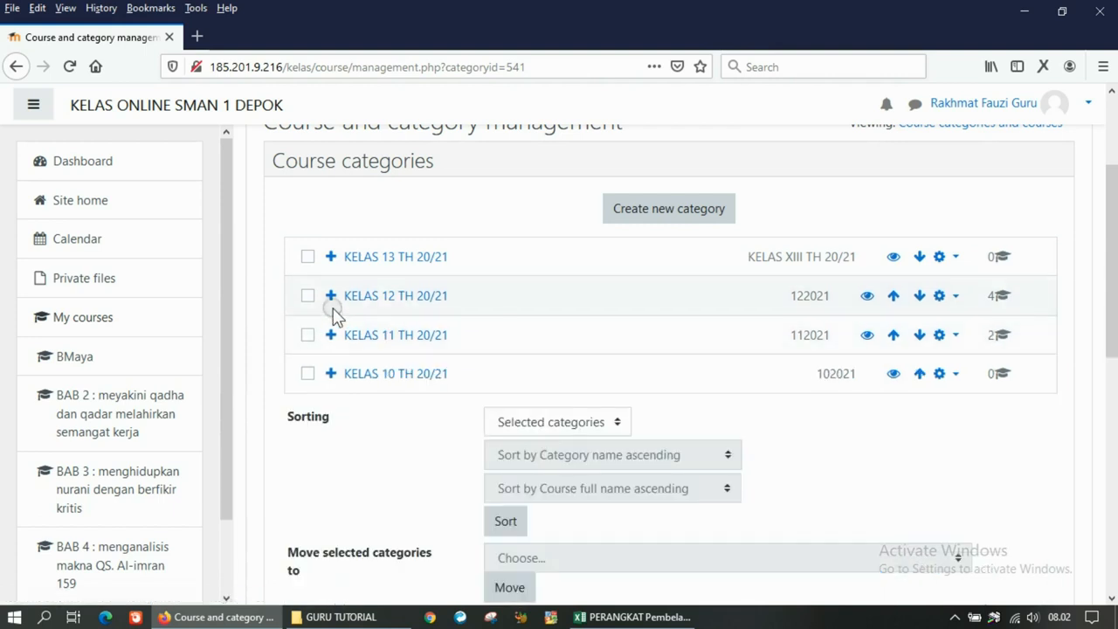
pyautogui.click(331, 295)
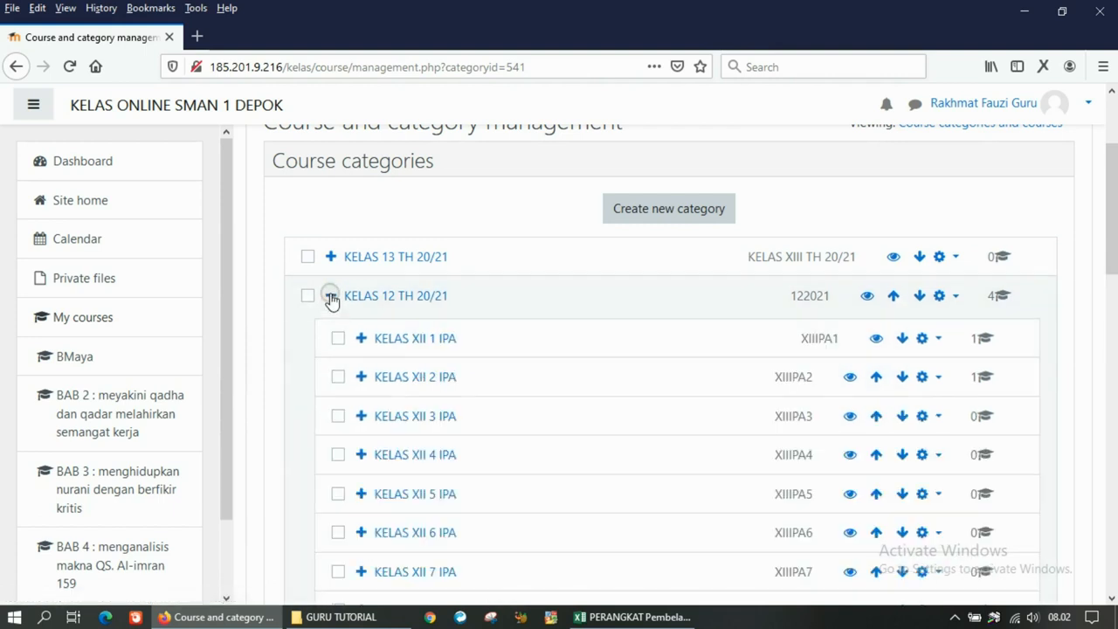
pyautogui.click(331, 296)
pyautogui.click(331, 258)
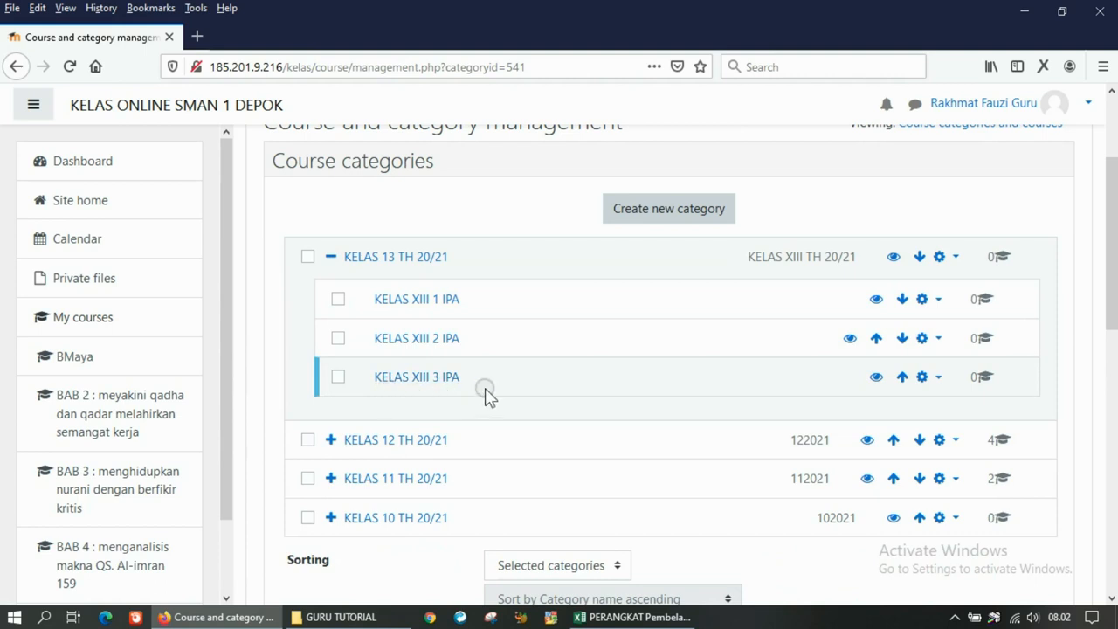
# - Expand KELAS XII 1 IPA under KELAS 12 TH 20/21 and copy its subject name Pendidikan Agama & Budi Pekerti
pyautogui.click(331, 440)
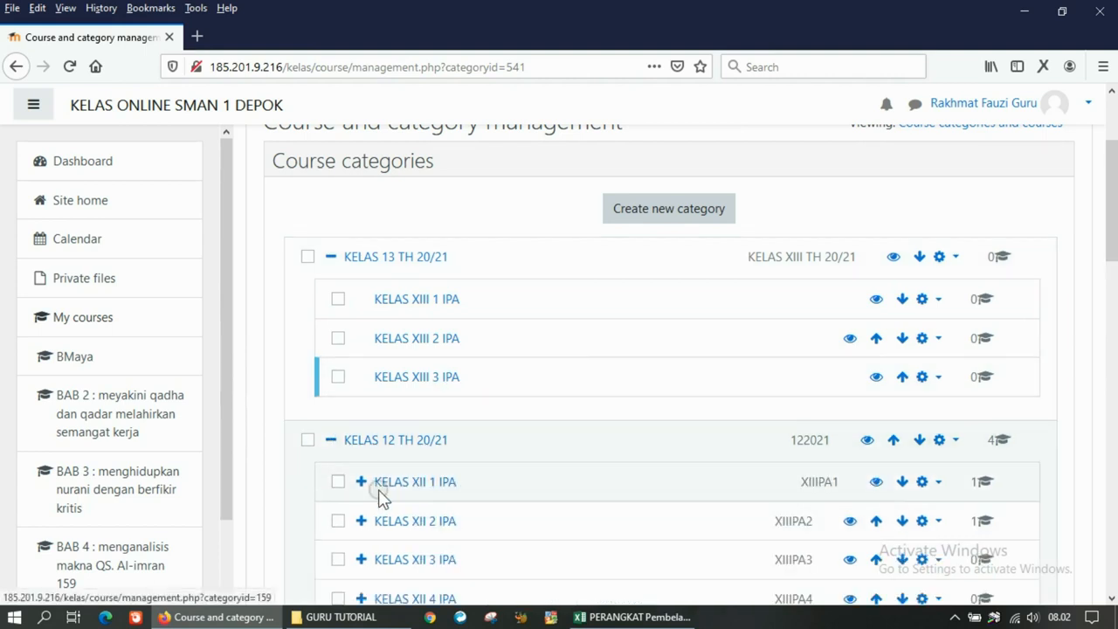
pyautogui.click(359, 483)
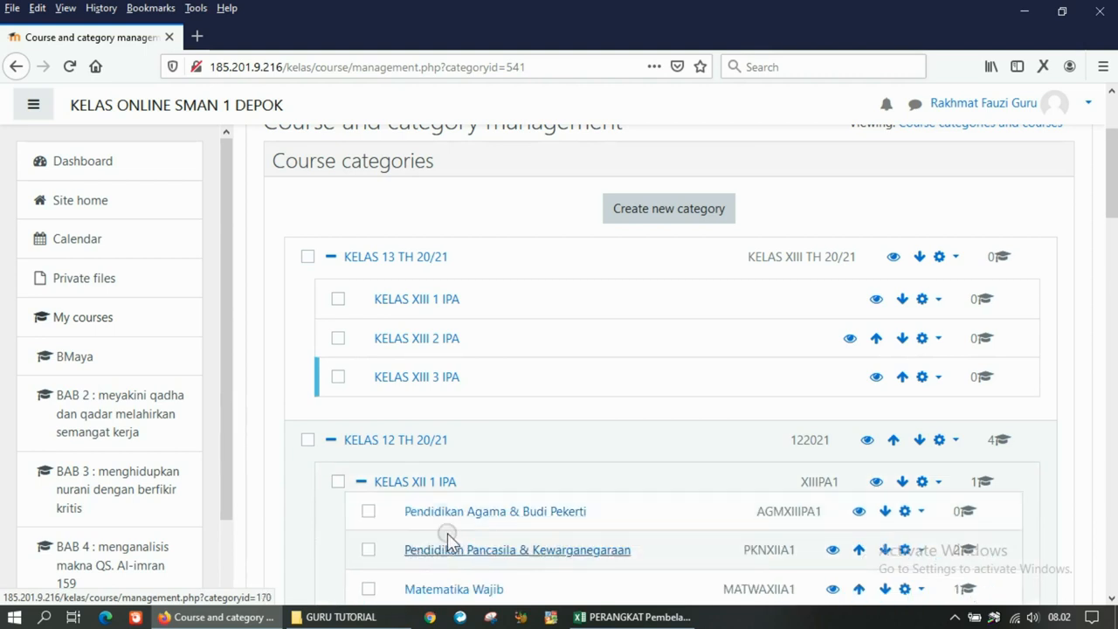
pyautogui.scroll(-1, 447, 533)
pyautogui.click(437, 461)
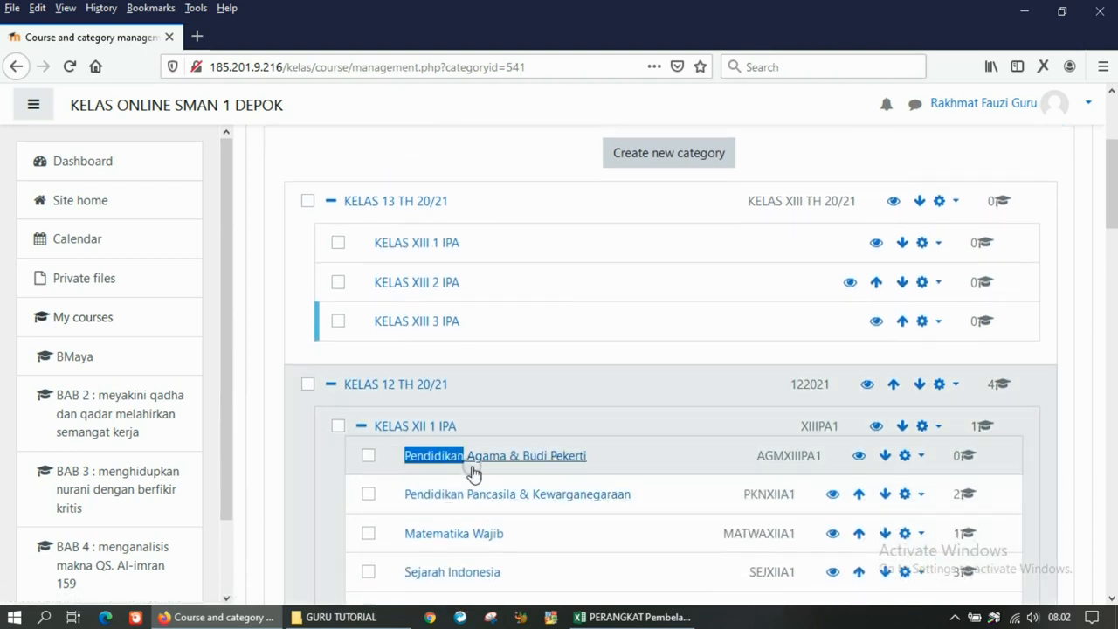
pyautogui.tripleClick(589, 465)
pyautogui.click(589, 465)
pyautogui.tripleClick(588, 464)
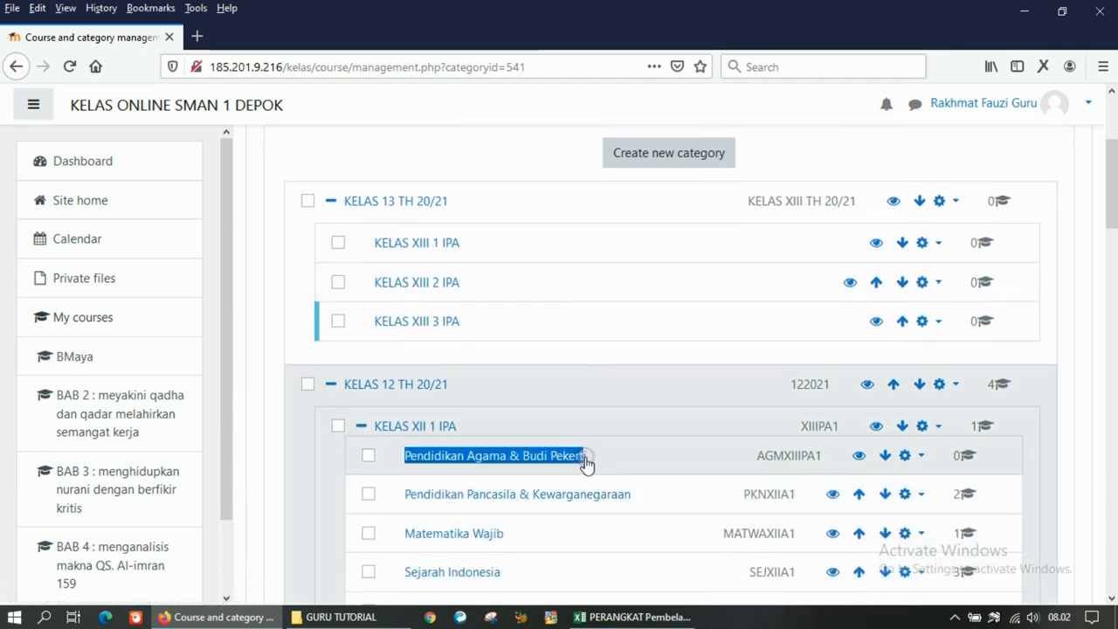
pyautogui.rightClick(583, 464)
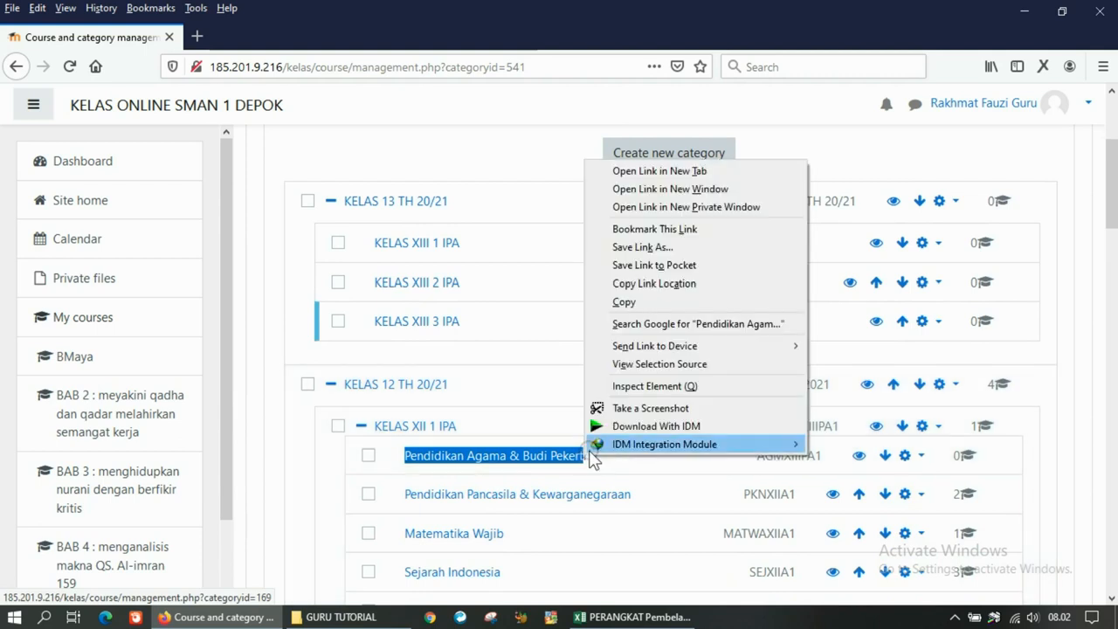
pyautogui.rightClick(573, 460)
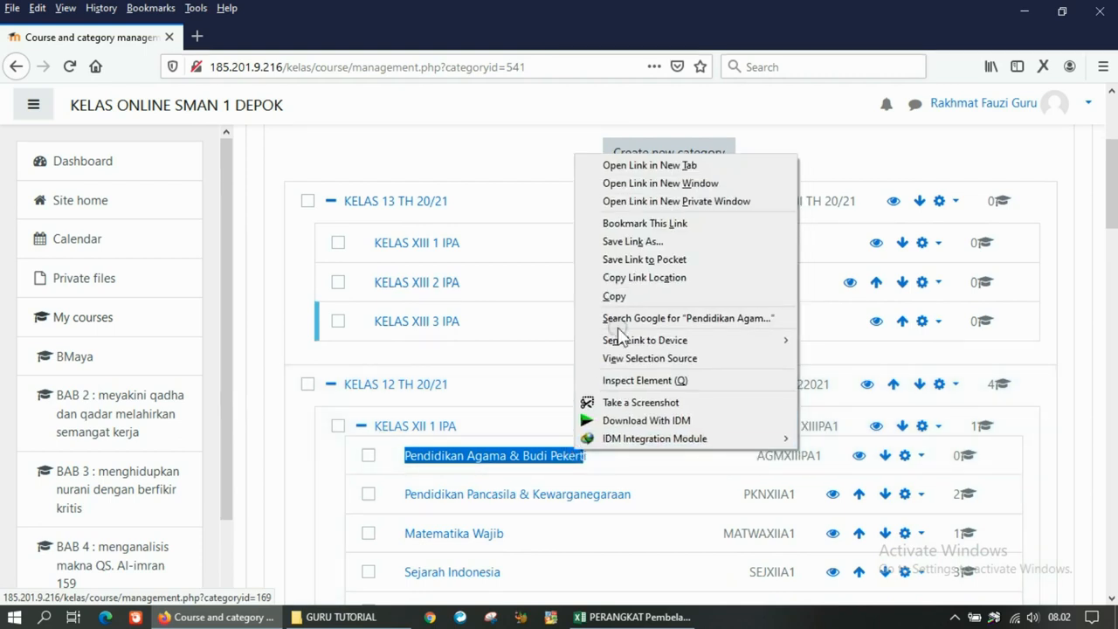
pyautogui.click(622, 296)
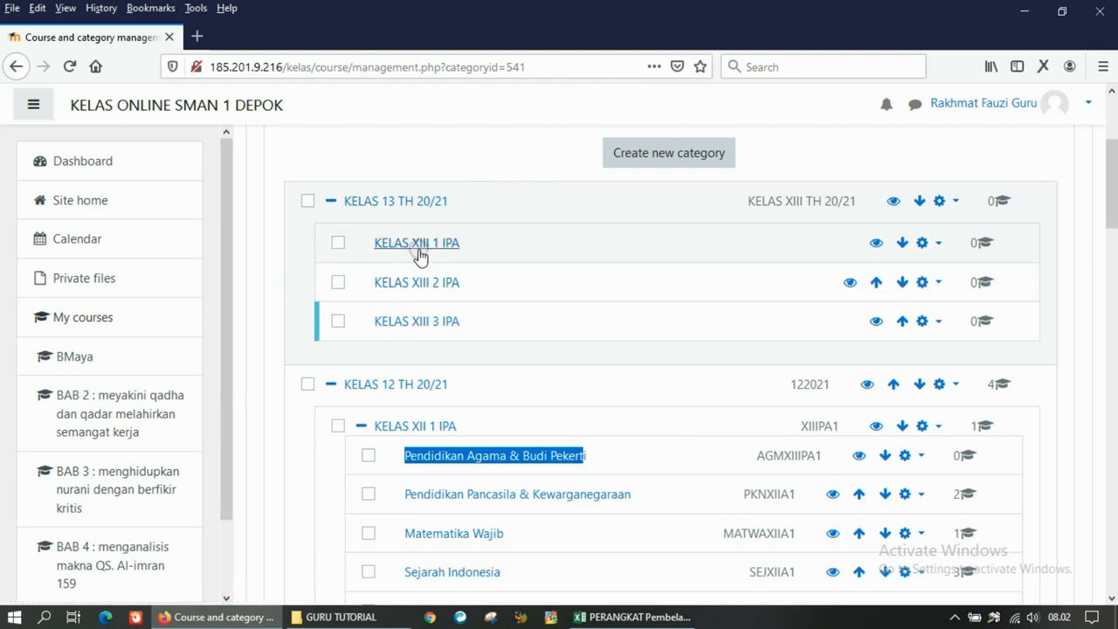
# - Create a category named Pendidikan Agama & Budi Pekerti under KELAS 13 TH 20/21 / KELAS XIII 1 IPA, with no ID number
pyautogui.scroll(1, 628, 242)
pyautogui.click(517, 221)
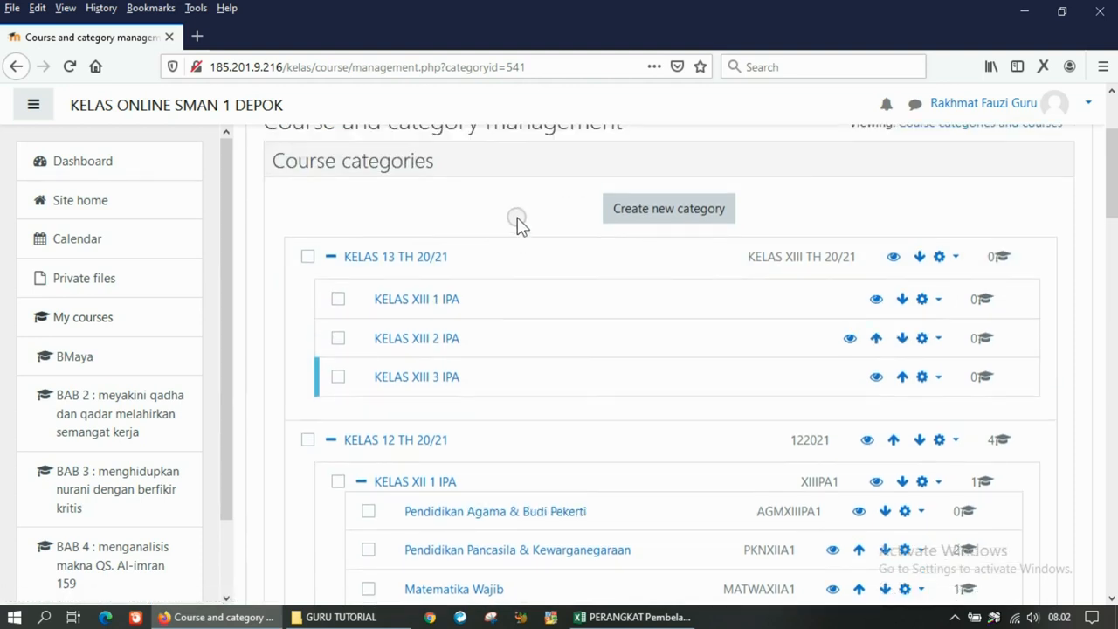
pyautogui.click(644, 213)
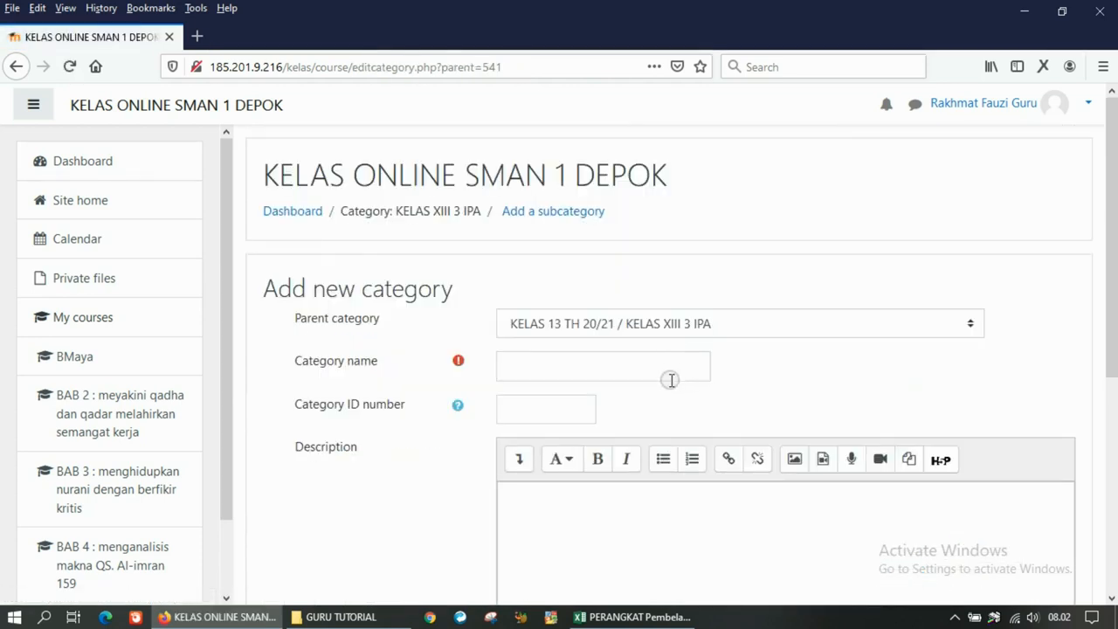
pyautogui.click(681, 325)
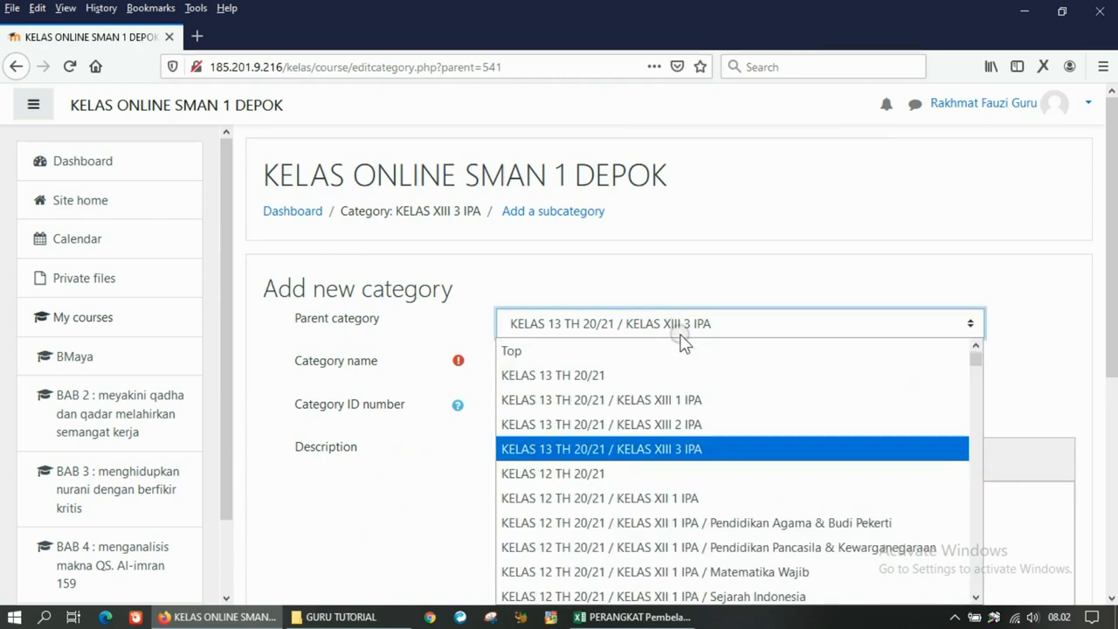
pyautogui.click(704, 400)
pyautogui.click(623, 365)
pyautogui.write('Pendidikan Agama & Budi Pekert')
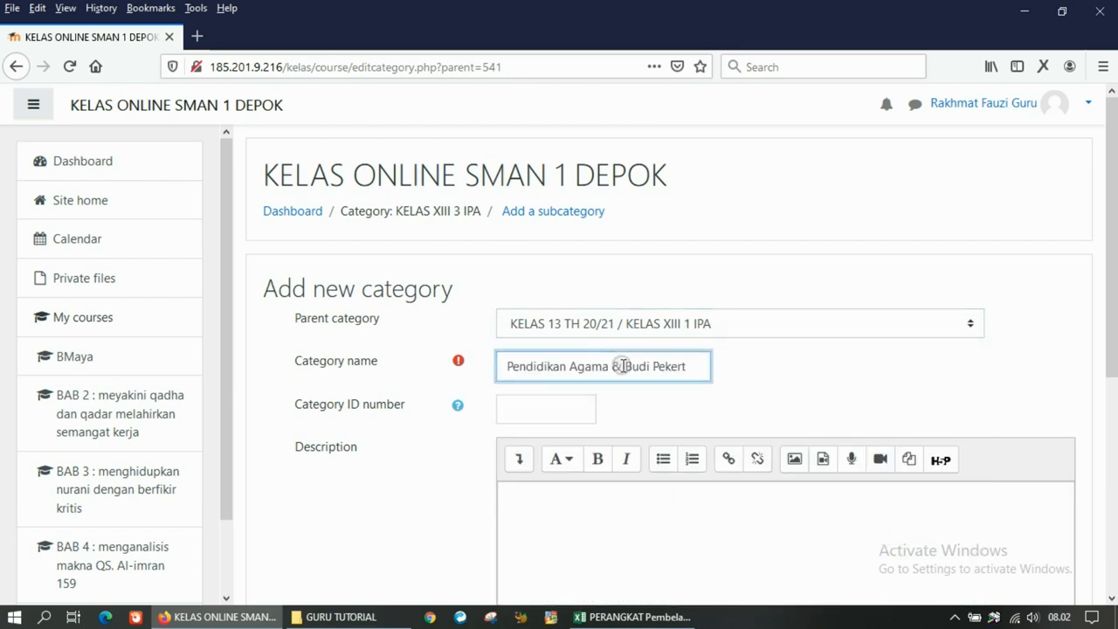
pyautogui.write('i')
pyautogui.scroll(-3, 461, 479)
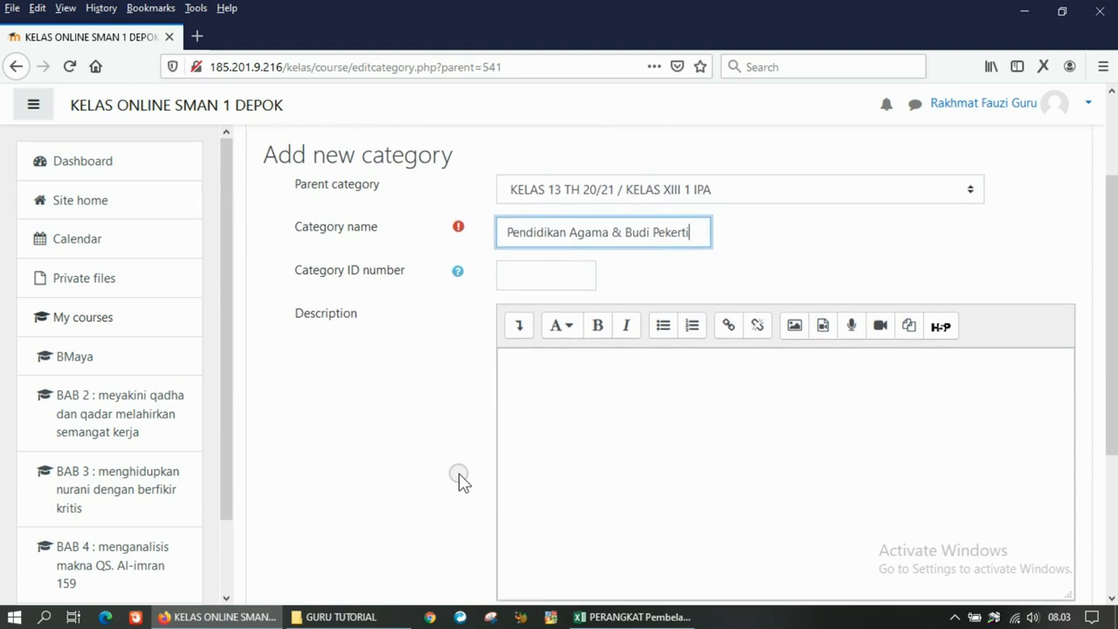
pyautogui.scroll(-5, 461, 479)
pyautogui.click(529, 401)
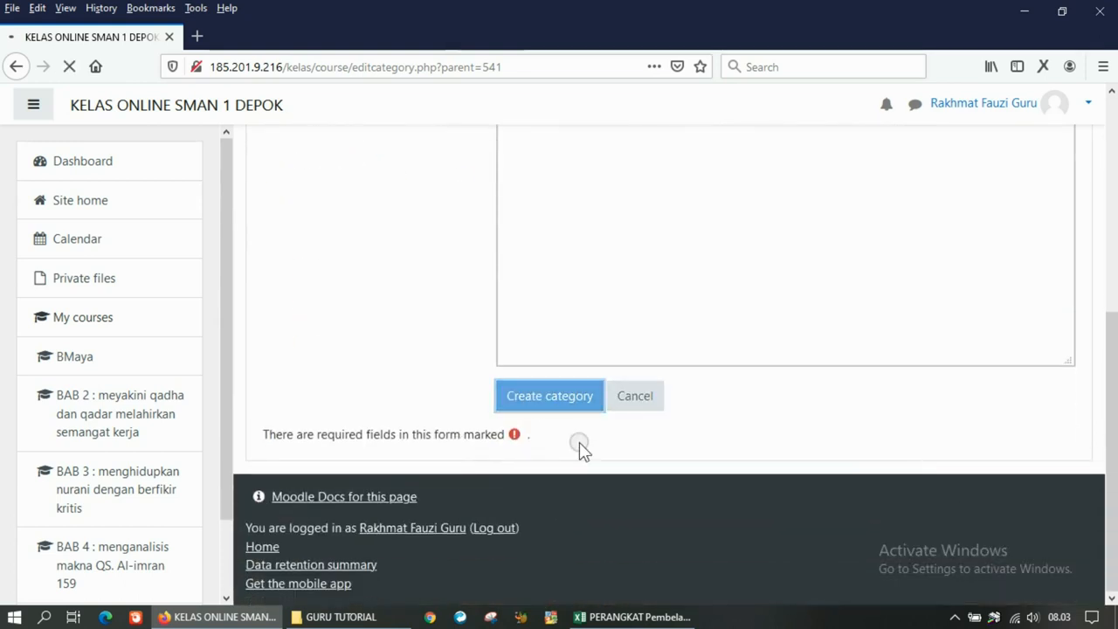
# - Collapse and reopen KELAS XIII 1 IPA and KELAS XII 1 IPA to compare their subject subcategories
pyautogui.scroll(-3, 579, 442)
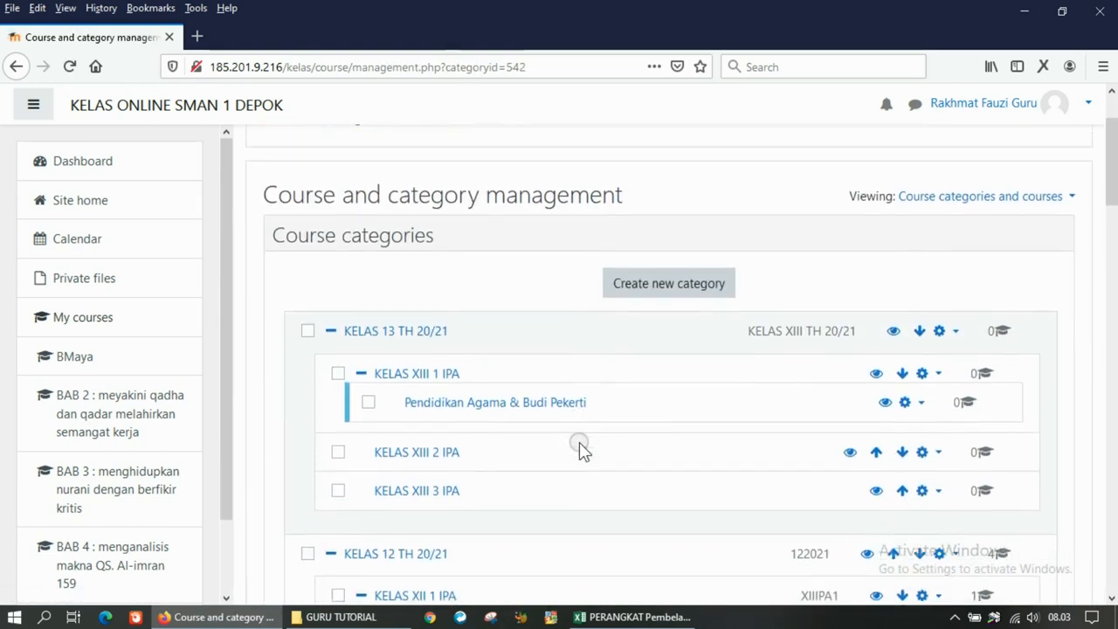
pyautogui.click(361, 374)
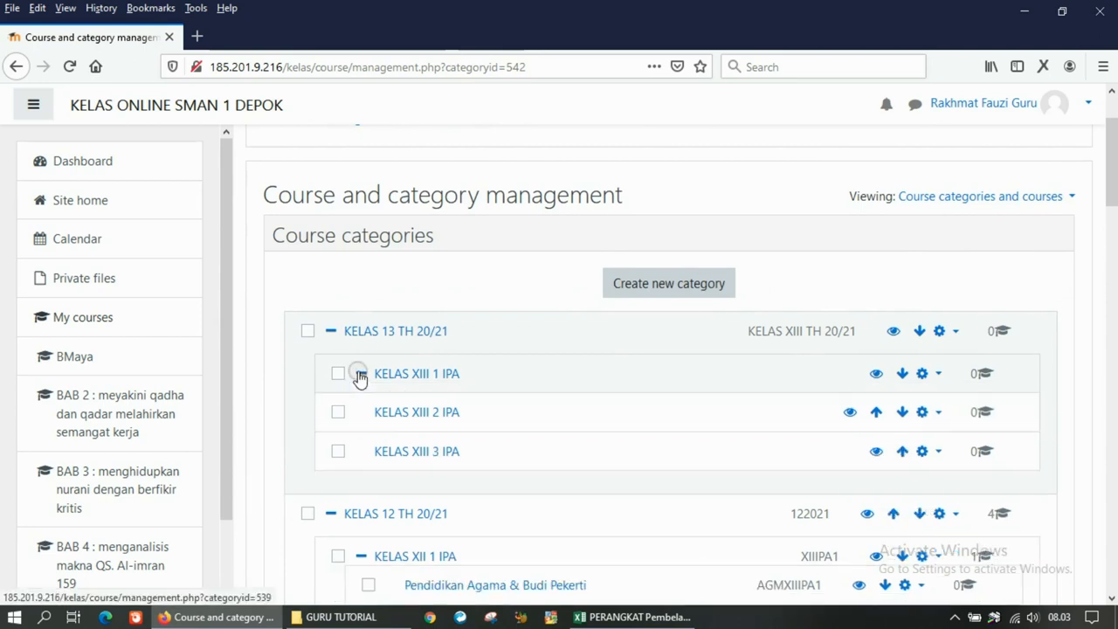
pyautogui.click(360, 373)
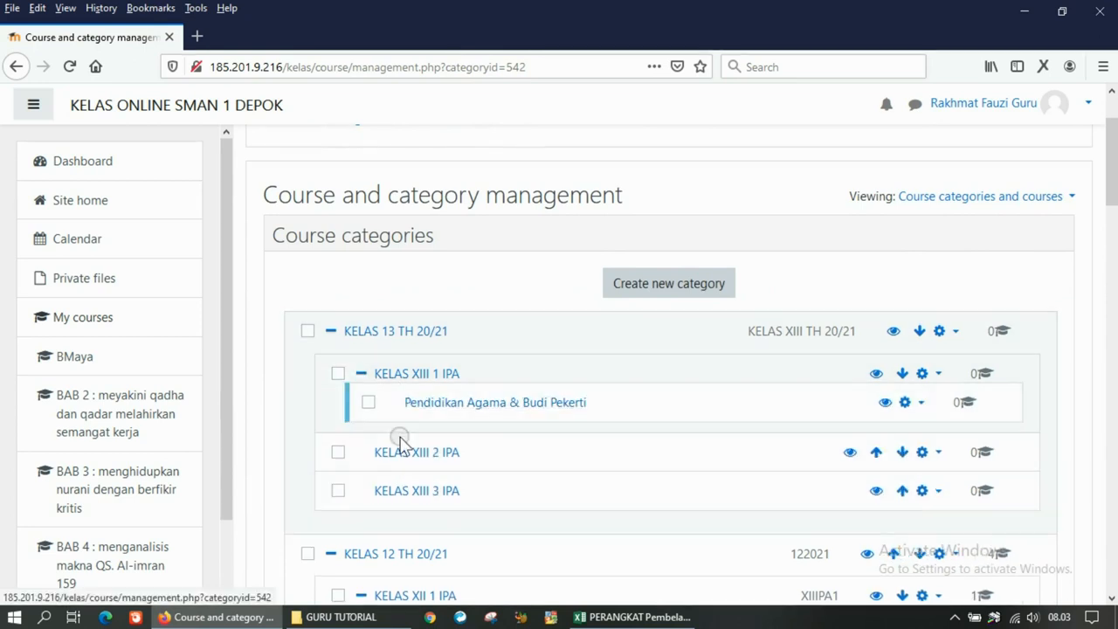
pyautogui.scroll(-3, 399, 442)
pyautogui.click(362, 484)
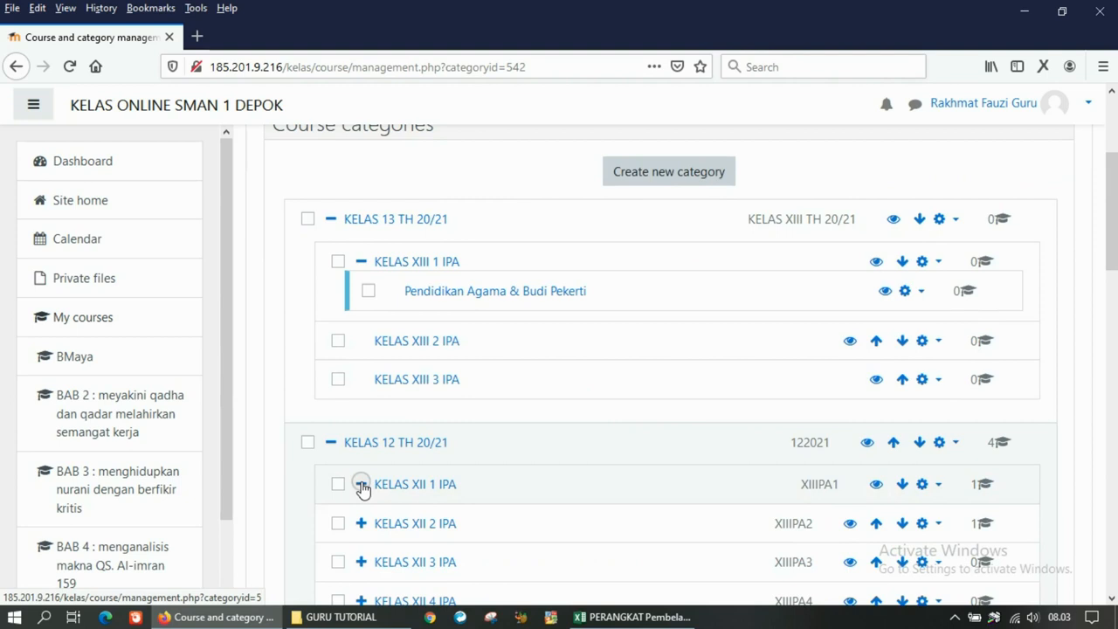
pyautogui.click(361, 483)
# - Copy the subject name Pendidikan Pancasila & Kewarganegaraan from the KELAS XII 1 IPA list
pyautogui.scroll(-3, 499, 544)
pyautogui.moveTo(405, 441); pyautogui.dragTo(621, 443)
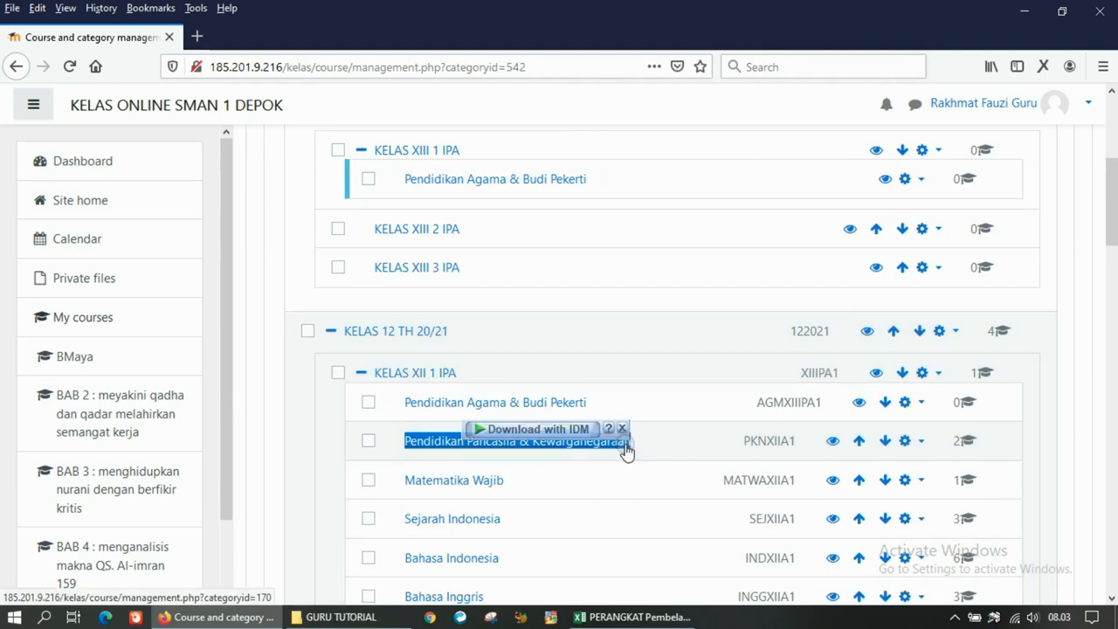
pyautogui.rightClick(630, 443)
pyautogui.click(681, 288)
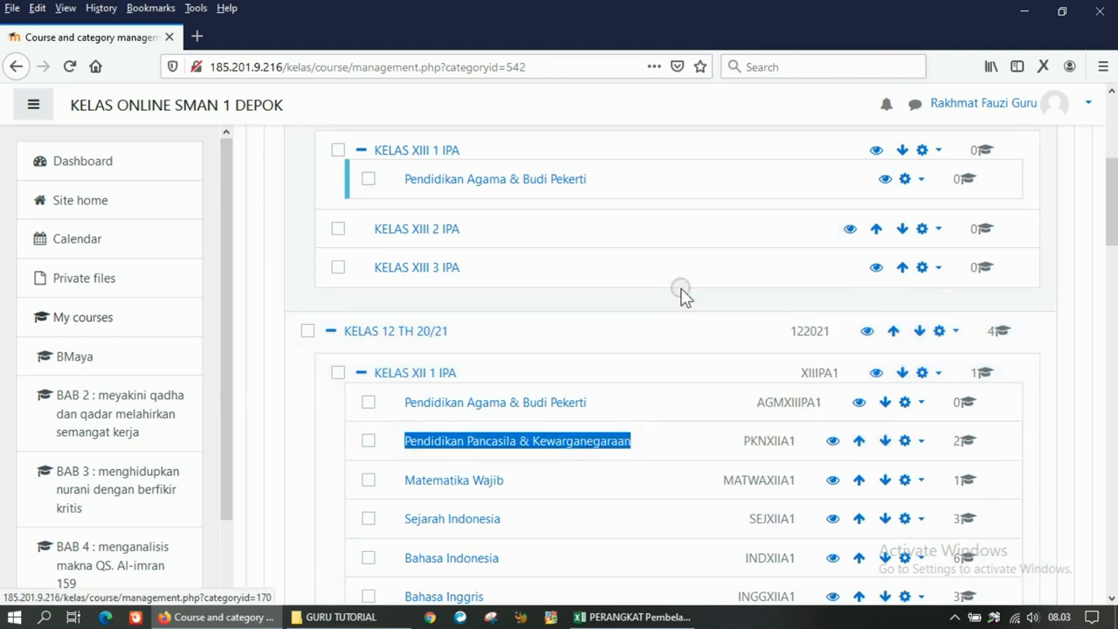
# - Create a category named Pendidikan Pancasila & Kewarganegaraan under KELAS 13 TH 20/21 / KELAS XIII 1 IPA, leaving its ID number empty
pyautogui.scroll(4, 474, 327)
pyautogui.click(664, 231)
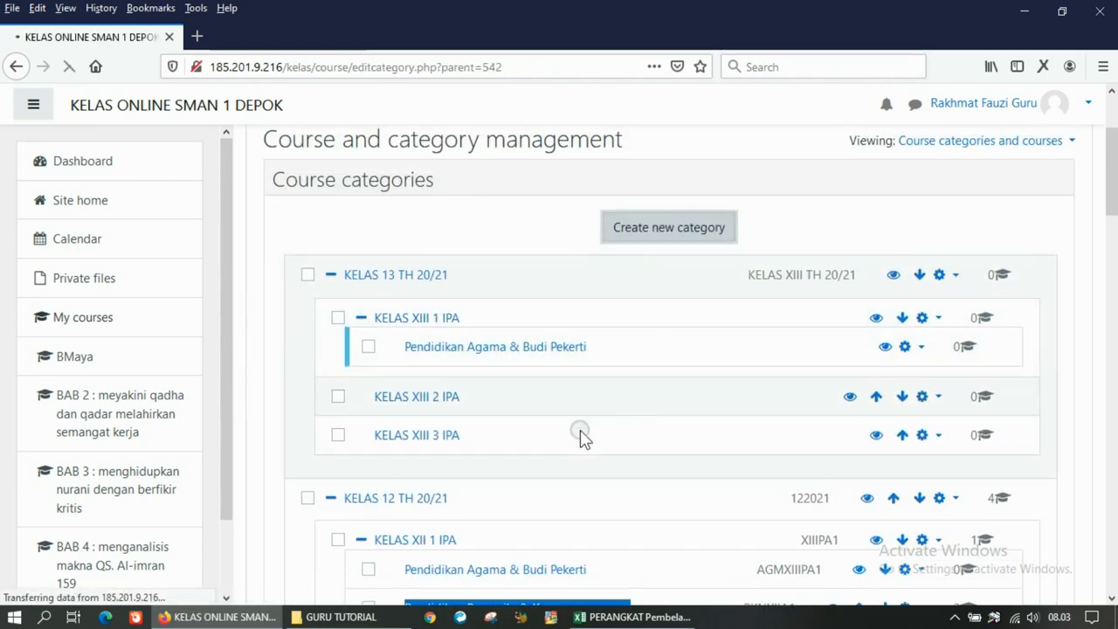
pyautogui.click(641, 330)
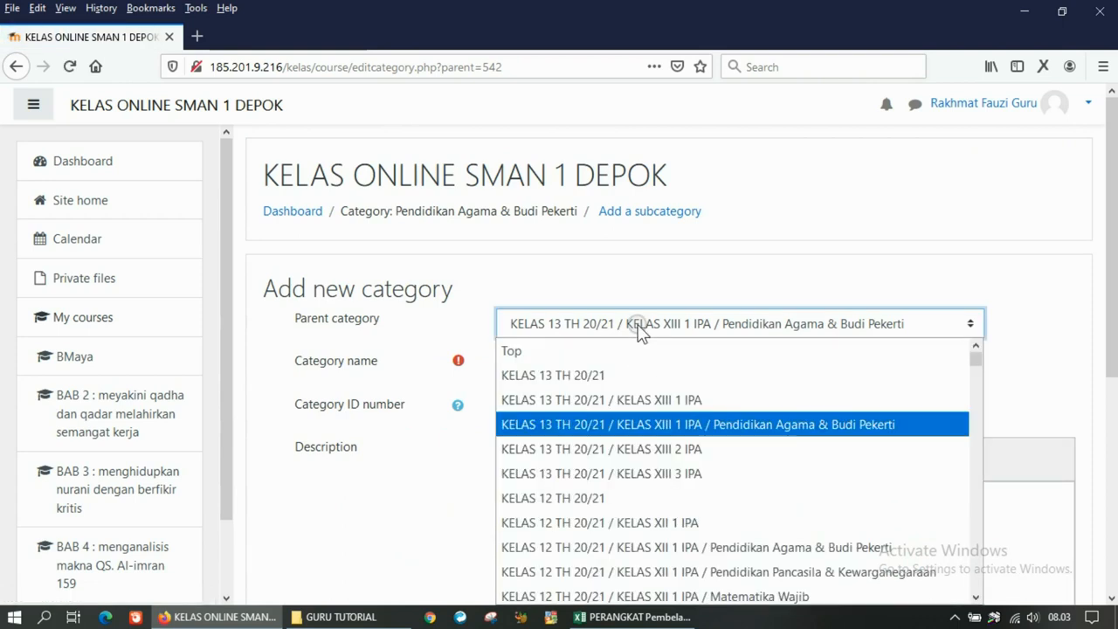
pyautogui.click(640, 404)
pyautogui.click(579, 366)
pyautogui.hotkey('ctrl', 'v')
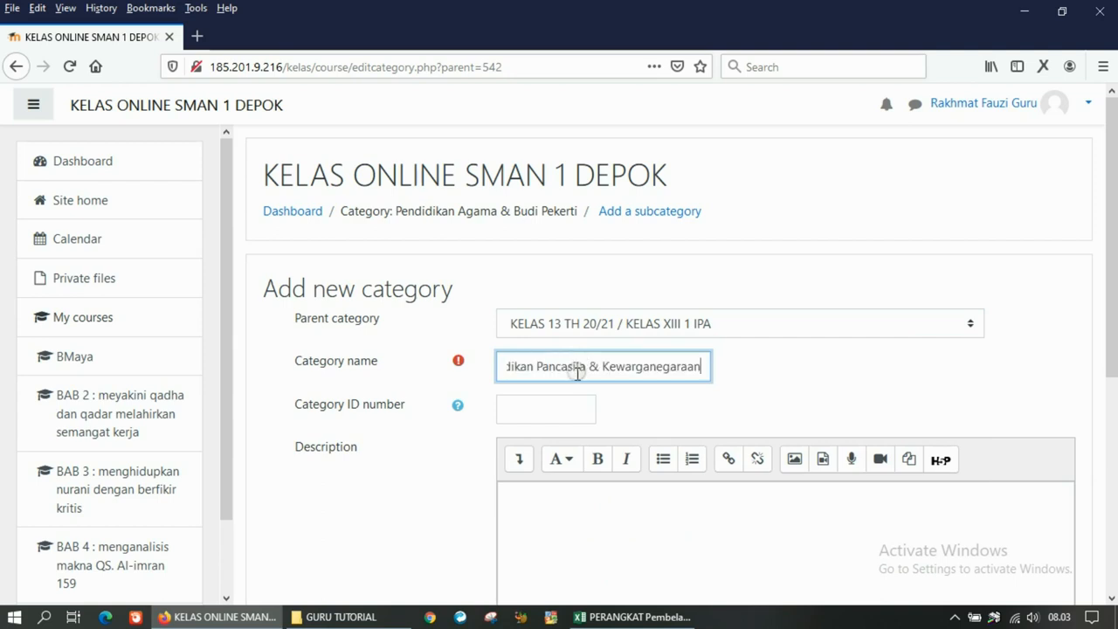
pyautogui.scroll(-5, 574, 411)
pyautogui.click(551, 428)
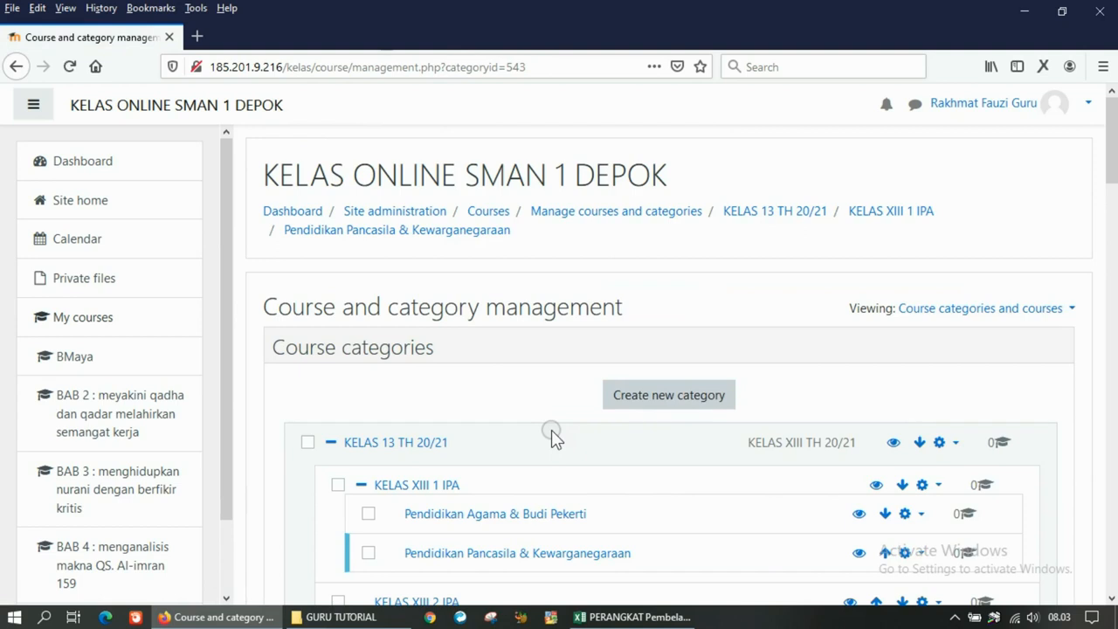
# - Create a category named Biologi under KELAS 13 TH 20/21 / KELAS XIII 1 IPA, leaving its ID number empty
pyautogui.scroll(-2, 552, 430)
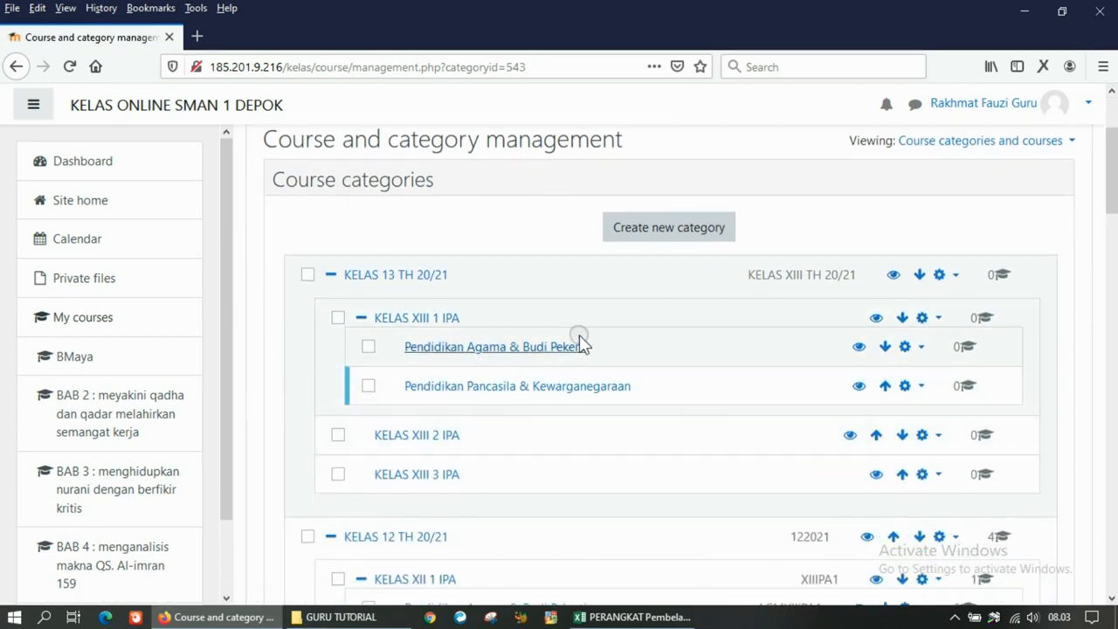
pyautogui.click(626, 245)
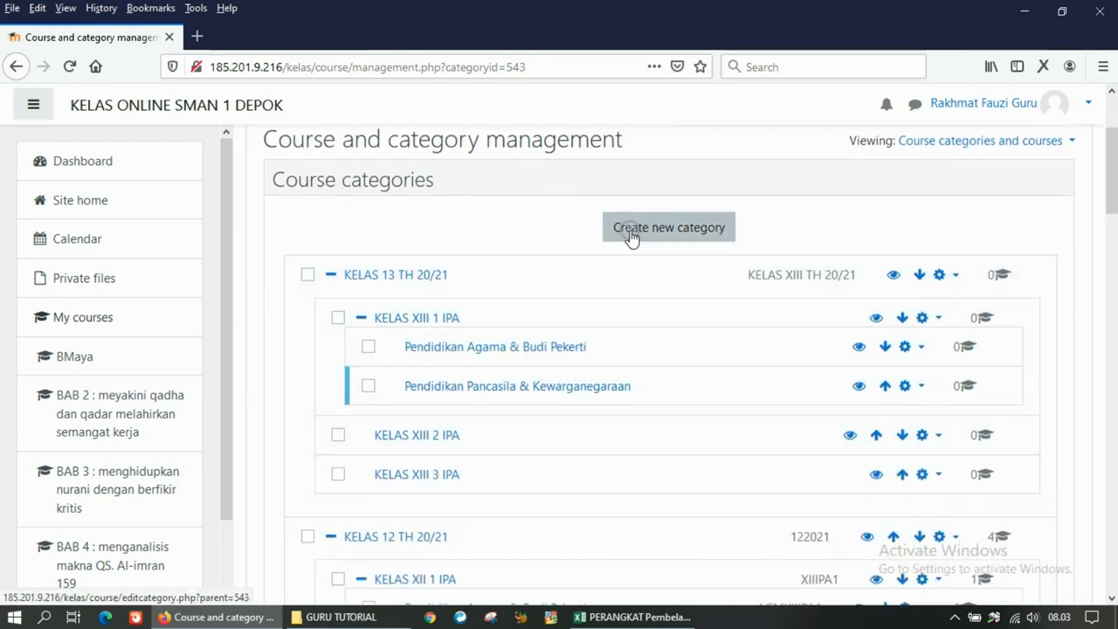
pyautogui.click(683, 325)
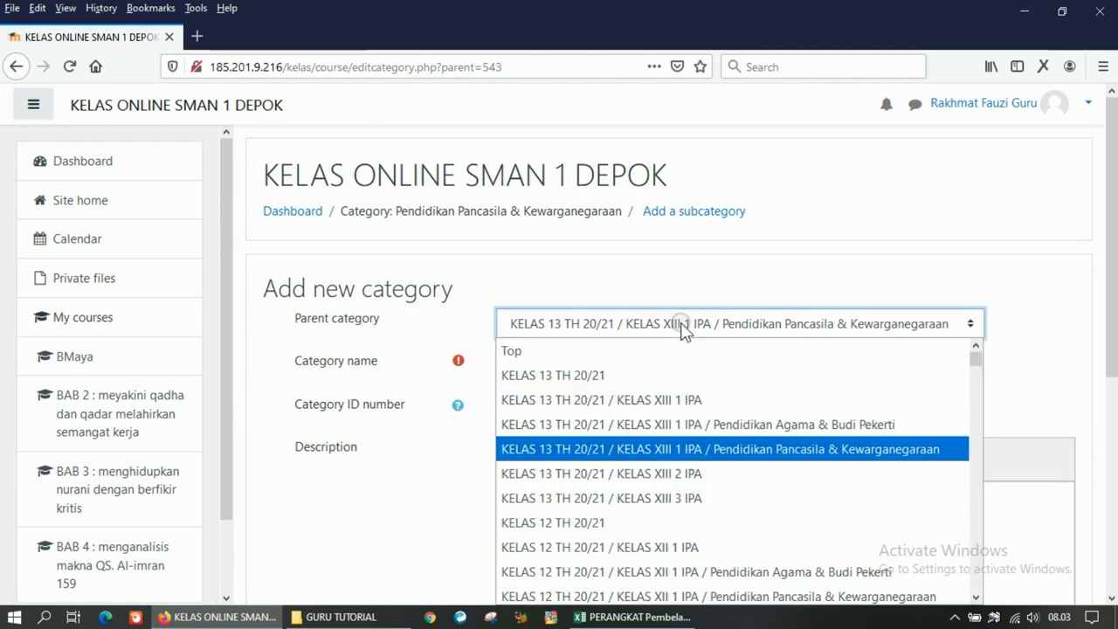
pyautogui.click(663, 403)
pyautogui.click(592, 360)
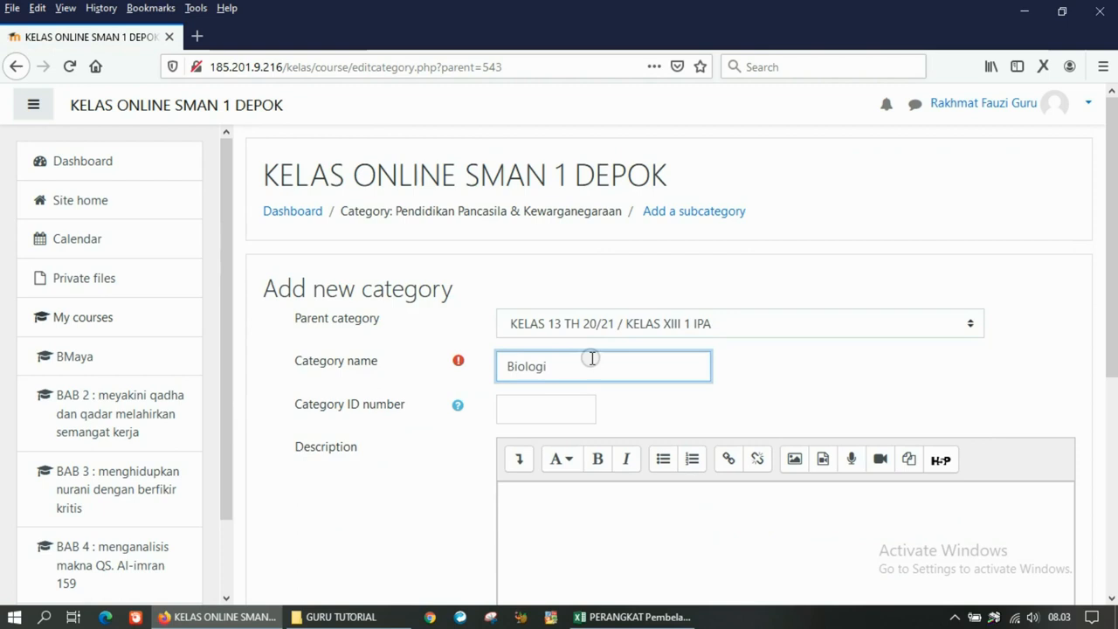
pyautogui.scroll(-4, 592, 362)
pyautogui.click(566, 425)
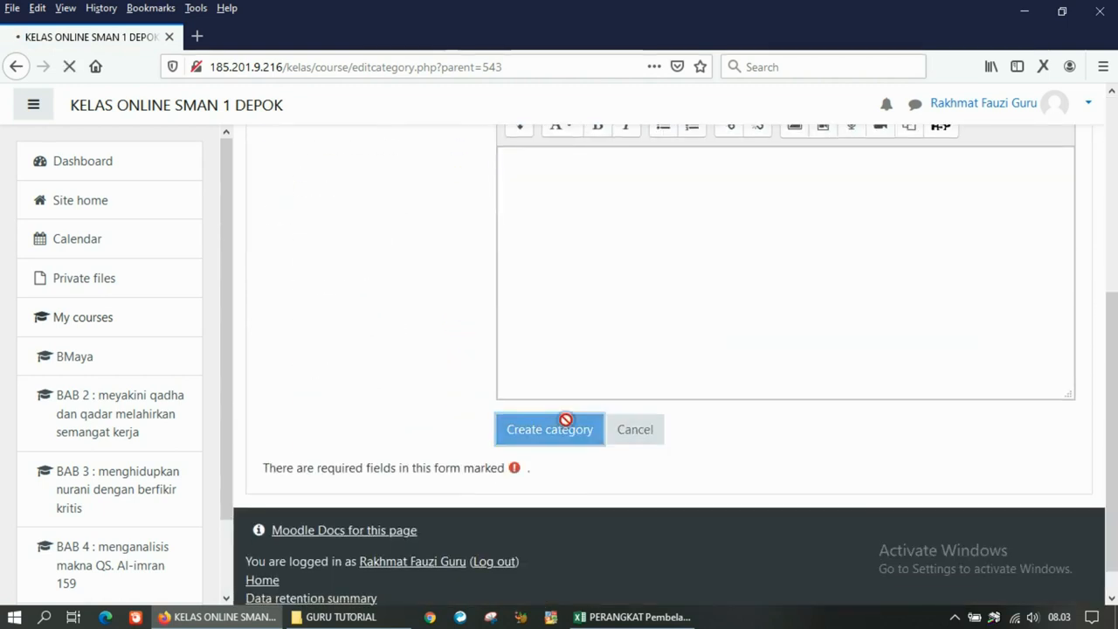
pyautogui.scroll(-2, 565, 427)
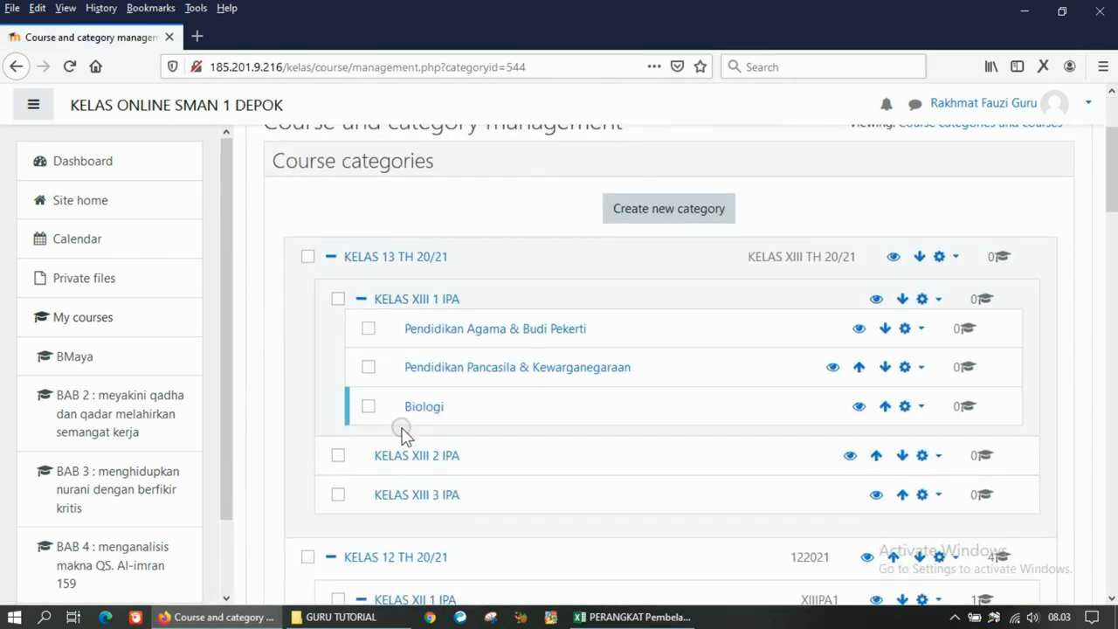
# - Review the subject subcategories of KELAS XIII 1 IPA, collapsing and reopening it, and compare them with the KELAS XII 1 IPA list
pyautogui.click(360, 299)
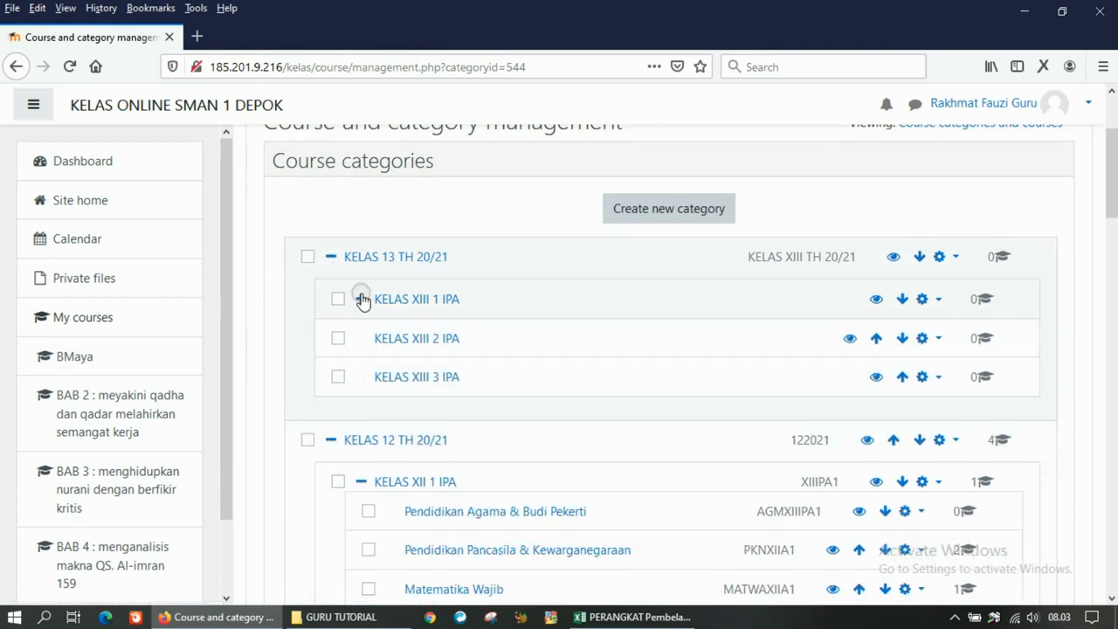
pyautogui.click(360, 299)
pyautogui.click(473, 400)
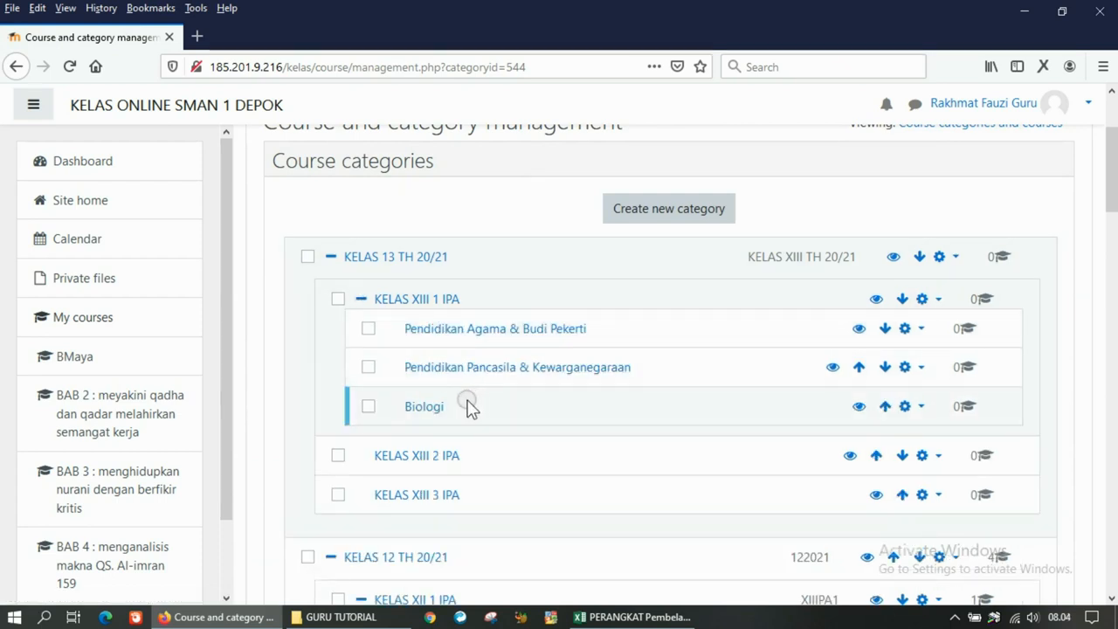
pyautogui.click(331, 261)
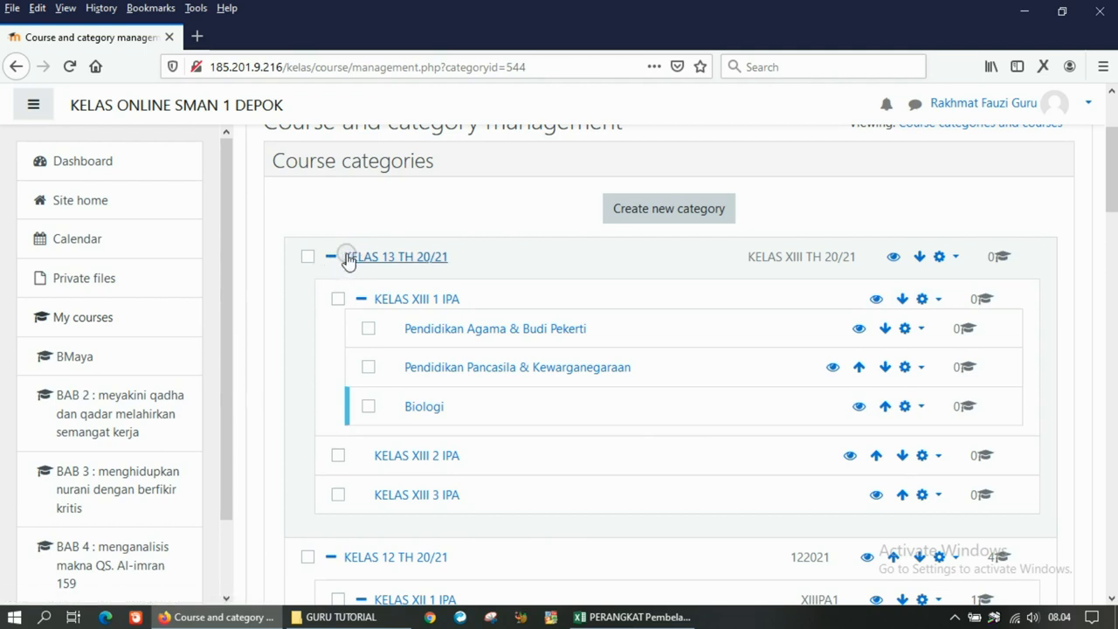
pyautogui.click(411, 320)
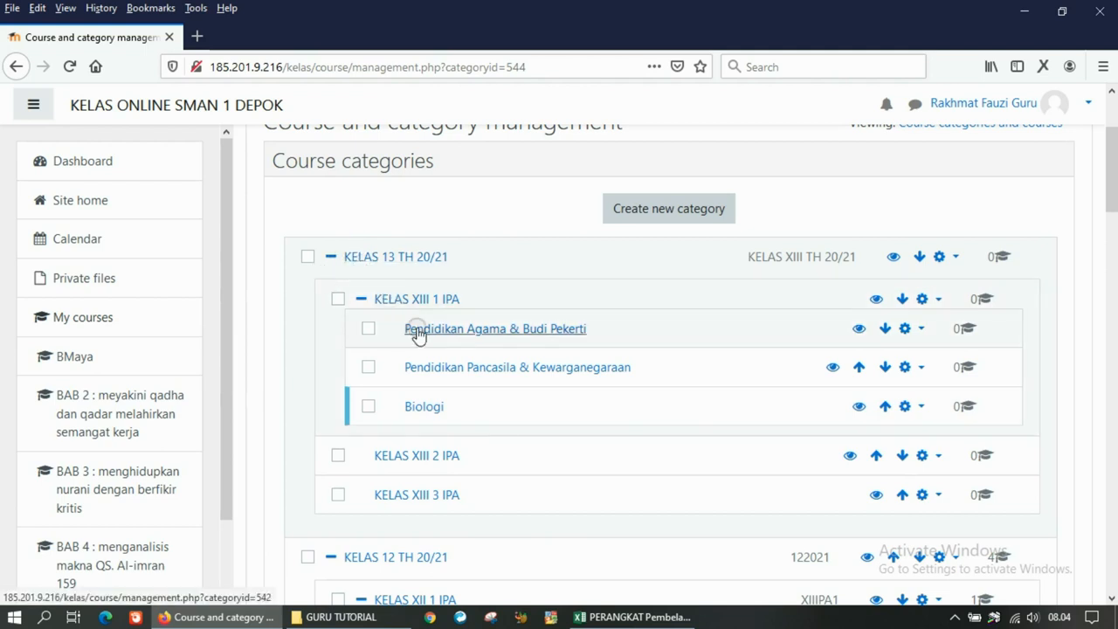
pyautogui.click(419, 402)
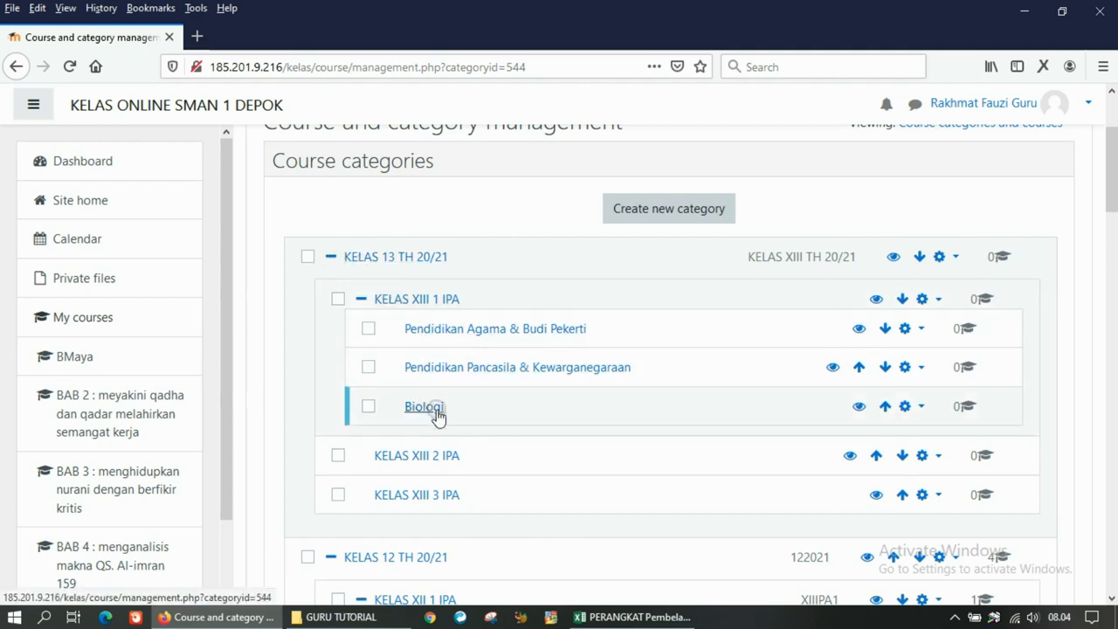
pyautogui.scroll(-4, 447, 416)
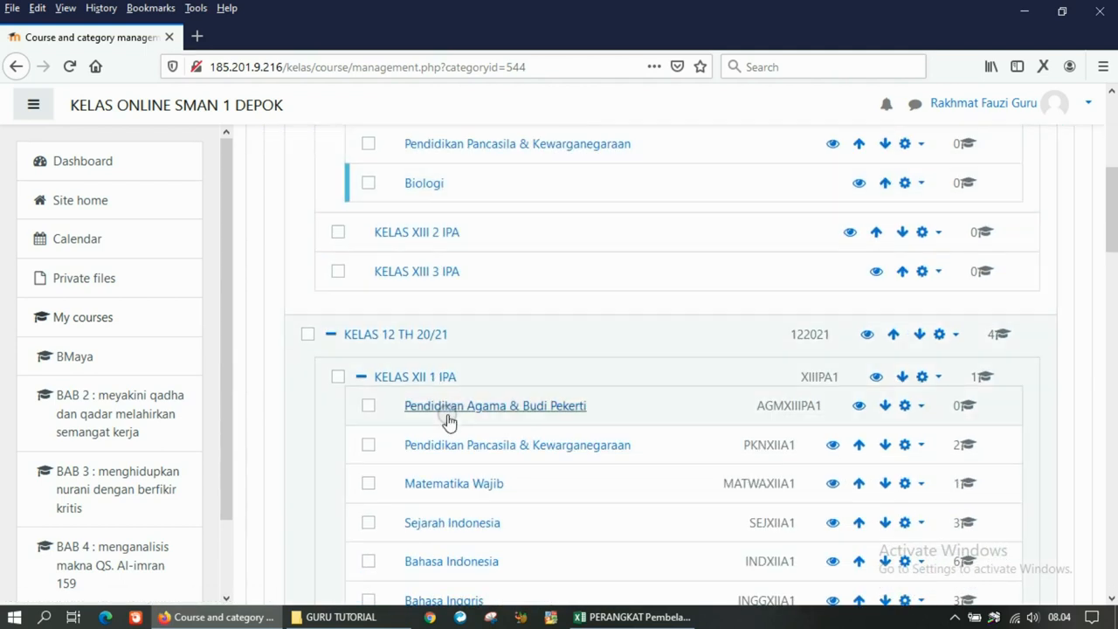
pyautogui.scroll(-5, 447, 417)
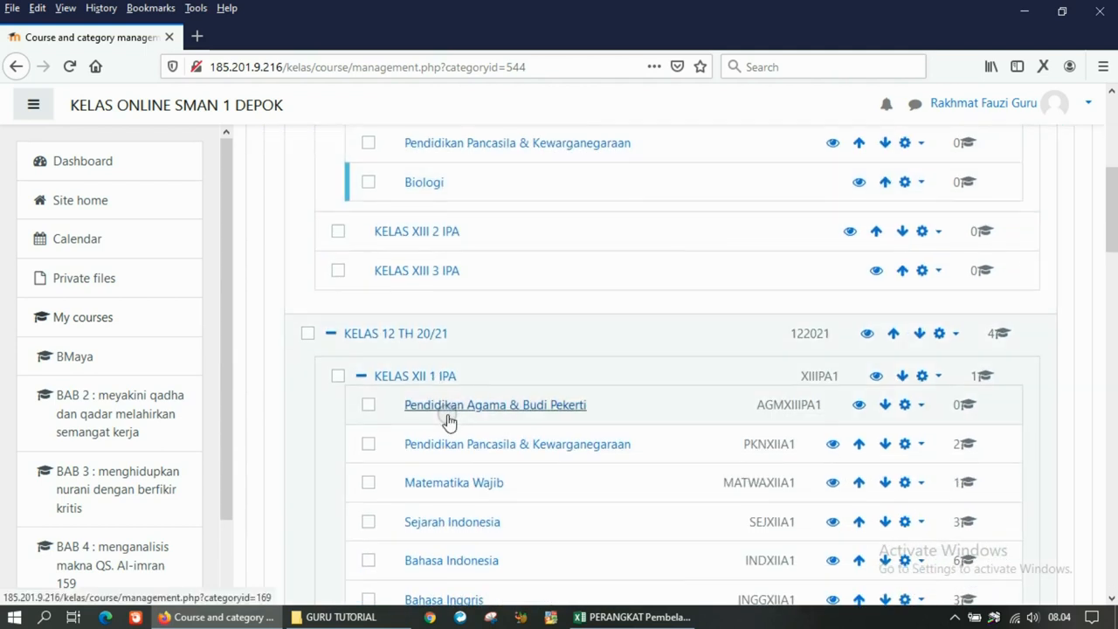
pyautogui.scroll(5, 447, 416)
pyautogui.scroll(3, 447, 414)
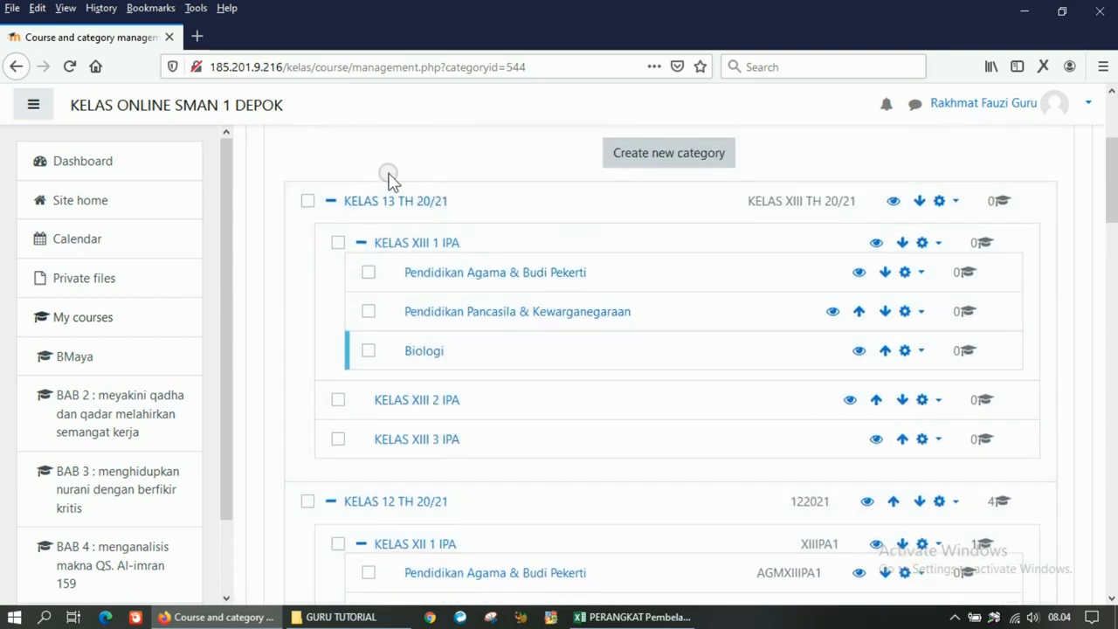
pyautogui.click(420, 354)
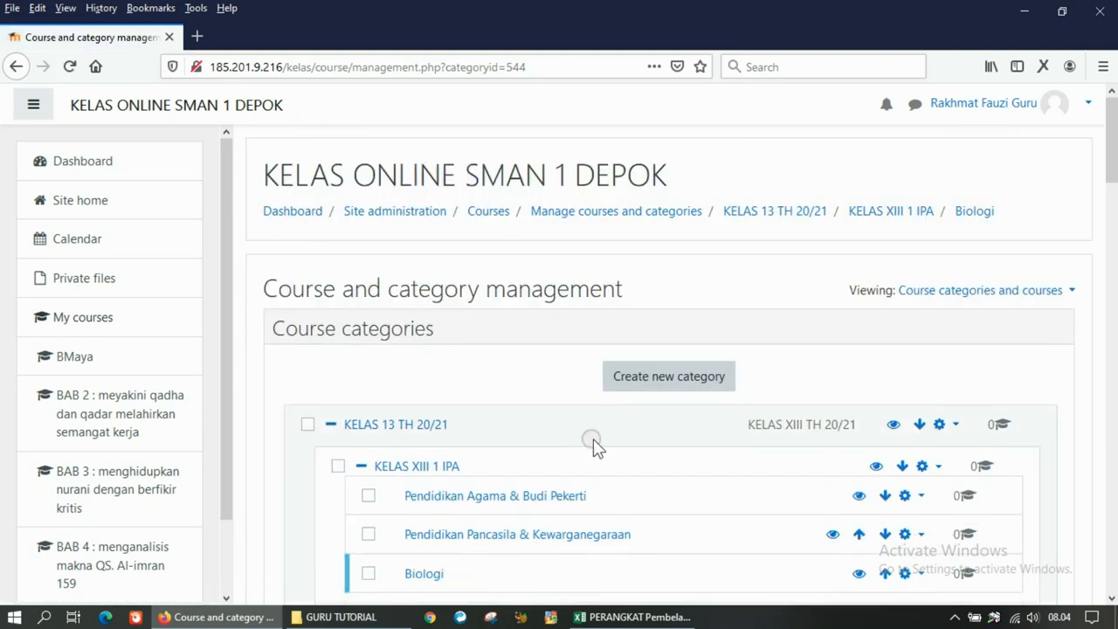
pyautogui.scroll(-5, 464, 399)
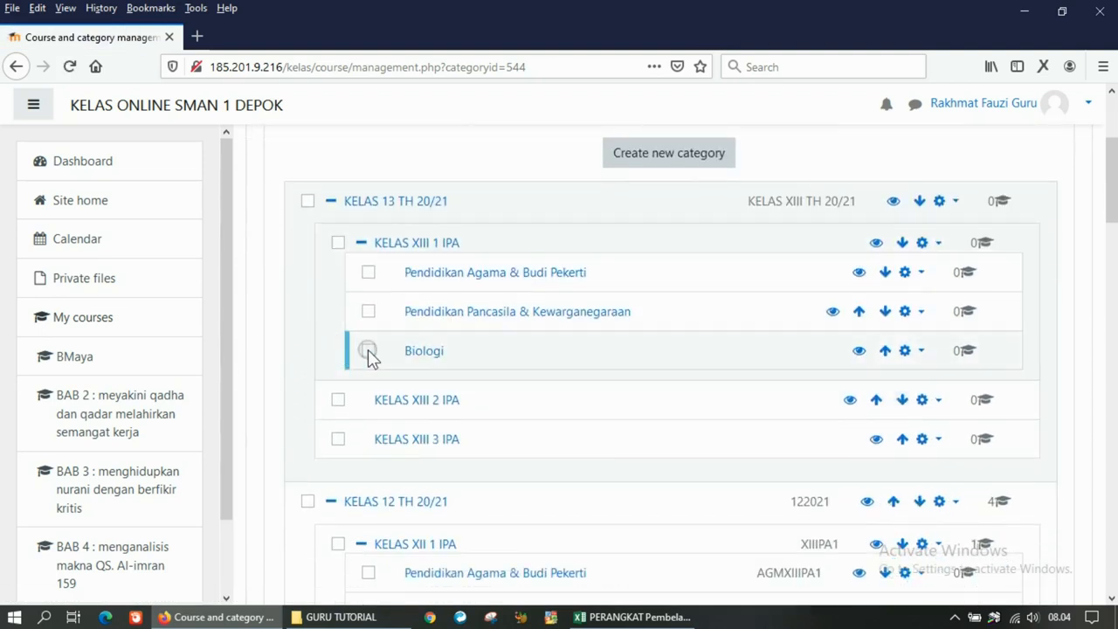
# - Find the Biologi category's course section, check the Materi Pokok topics on the PROTA sheet in Excel, and return to Moodle in Firefox
pyautogui.moveTo(1113, 180); pyautogui.dragTo(1111, 509)
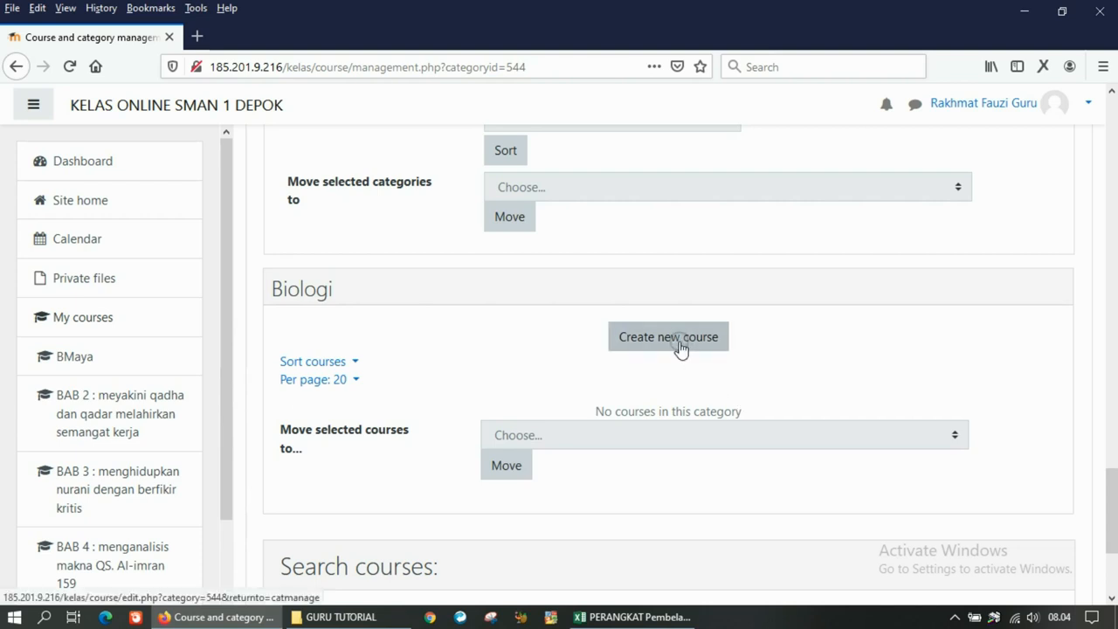
pyautogui.click(623, 617)
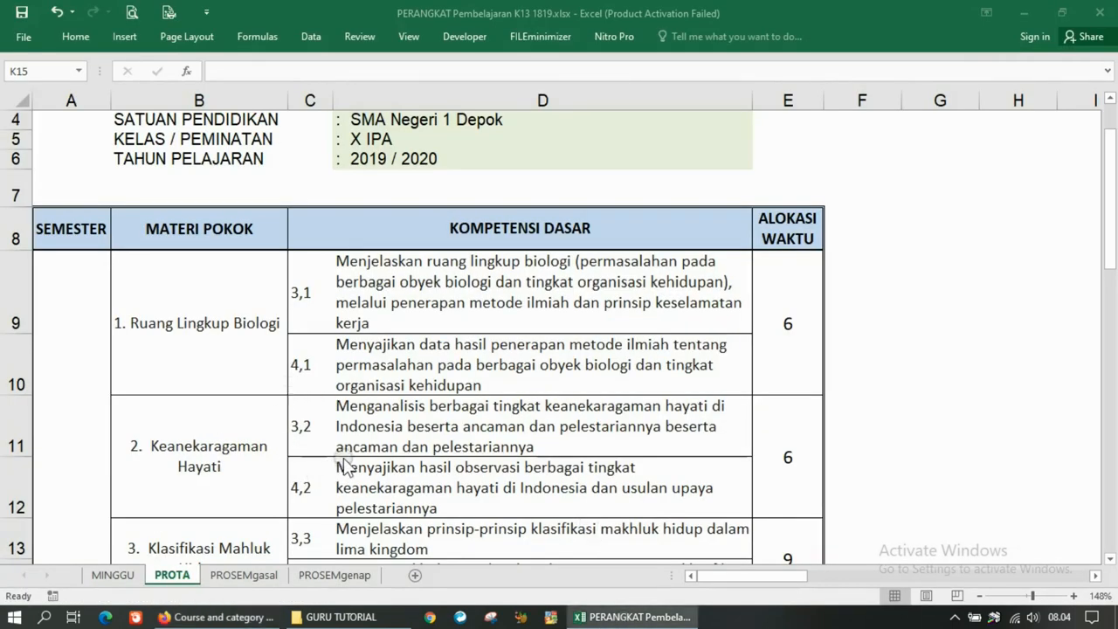
pyautogui.scroll(-3, 631, 430)
pyautogui.moveTo(1112, 223); pyautogui.dragTo(1112, 192)
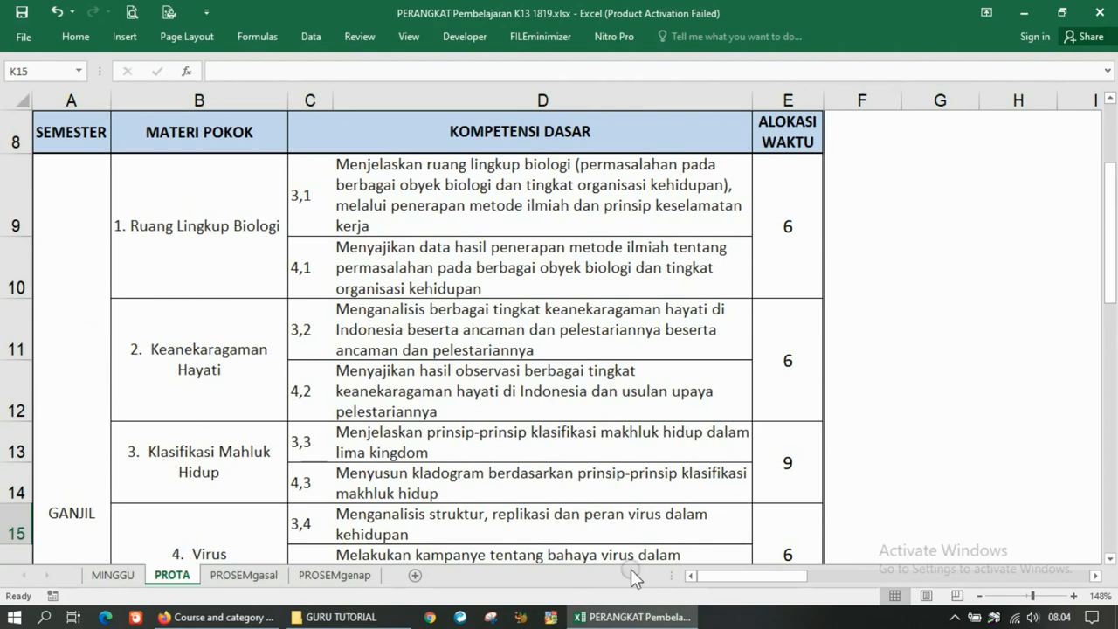
pyautogui.click(236, 616)
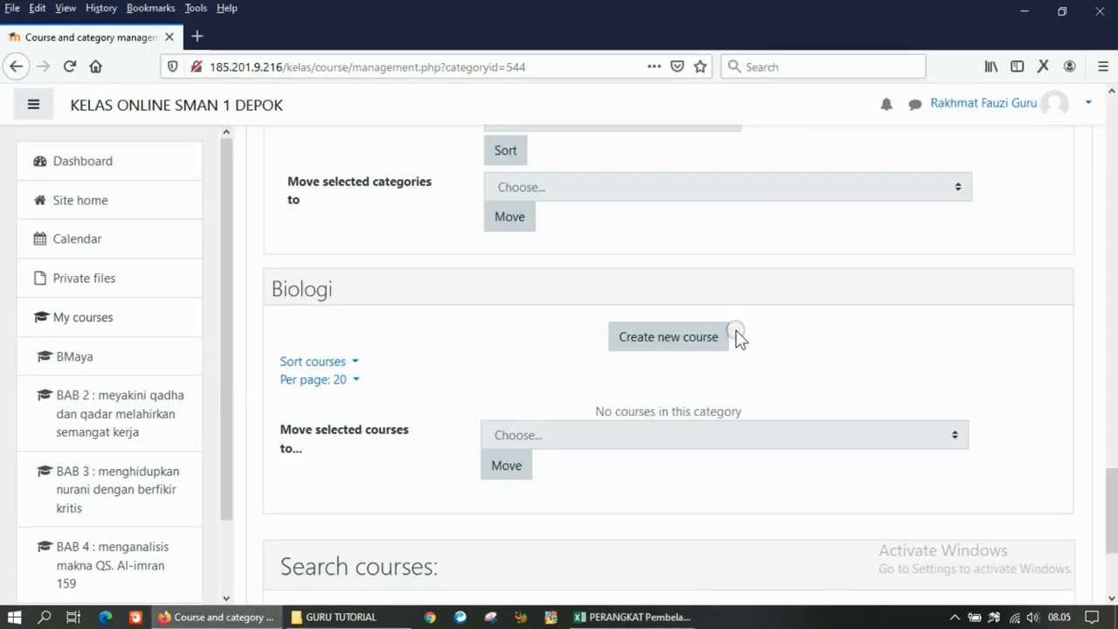
# - Start a new course in the Biologi category and enter BAB I : RUANG LINGKUP BIOLOGI as its full name
pyautogui.click(672, 346)
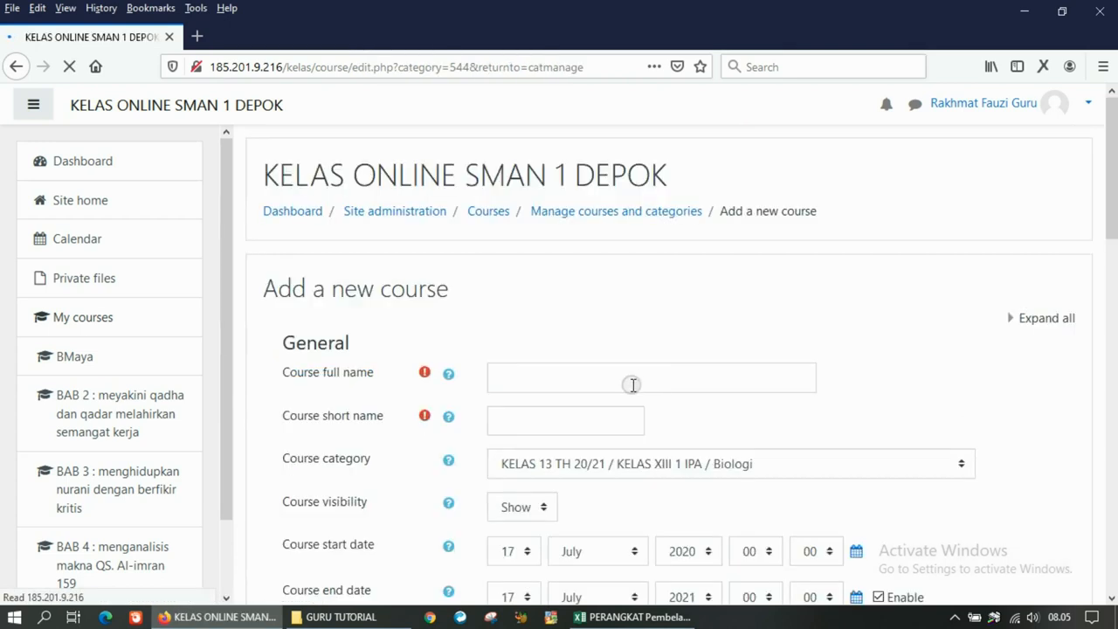
pyautogui.click(589, 379)
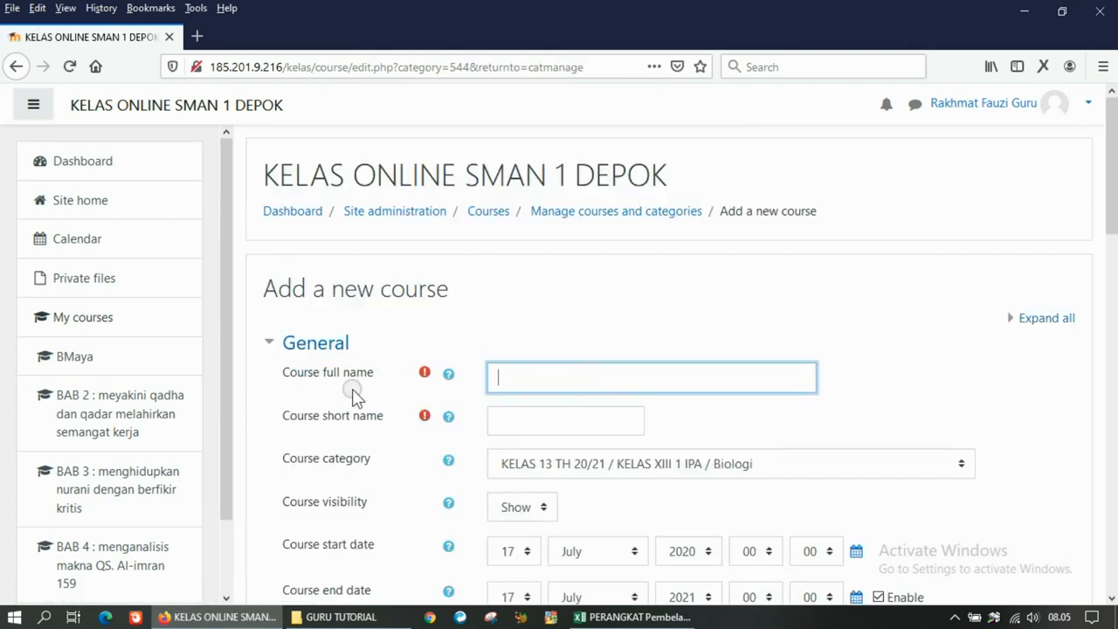
pyautogui.scroll(-1, 349, 385)
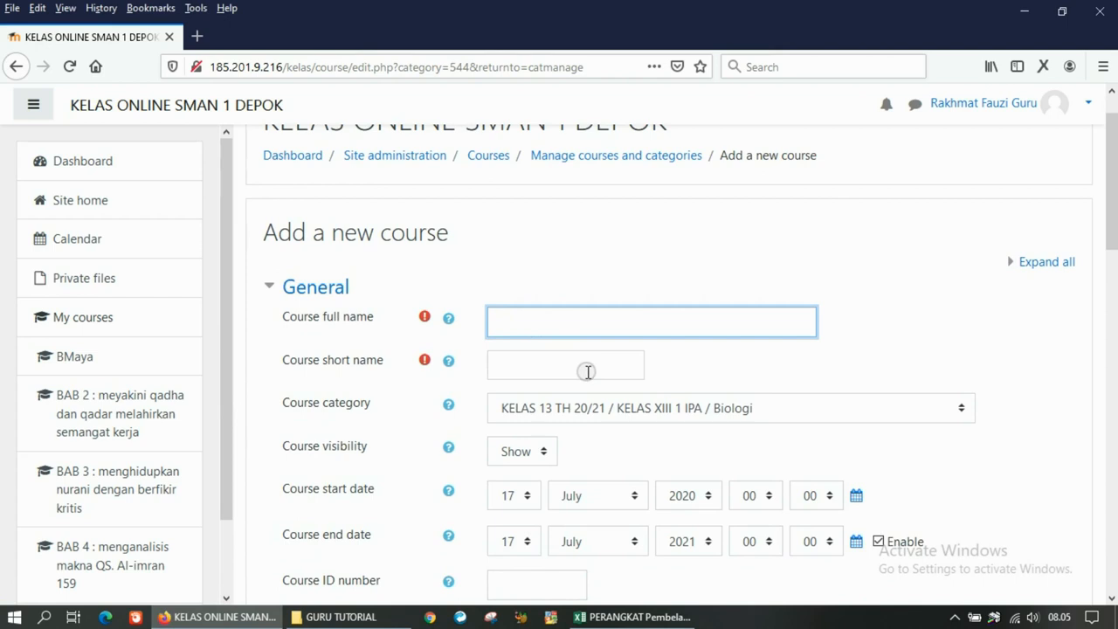
pyautogui.write('bab')
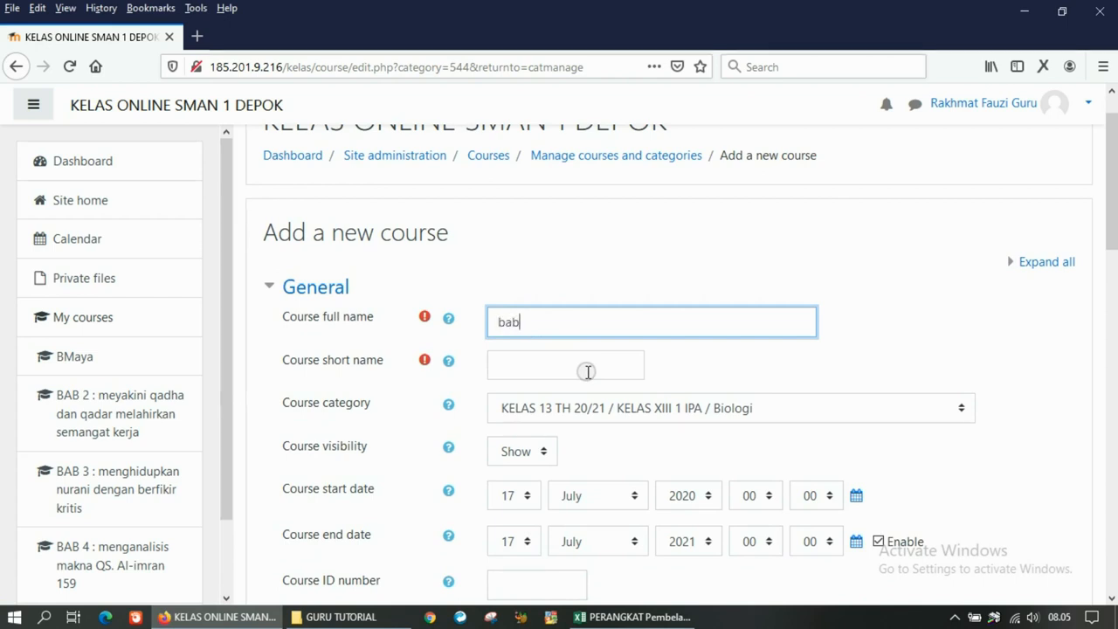
pyautogui.write('BAB I : RUANG LINGKUP BIOLOGI')
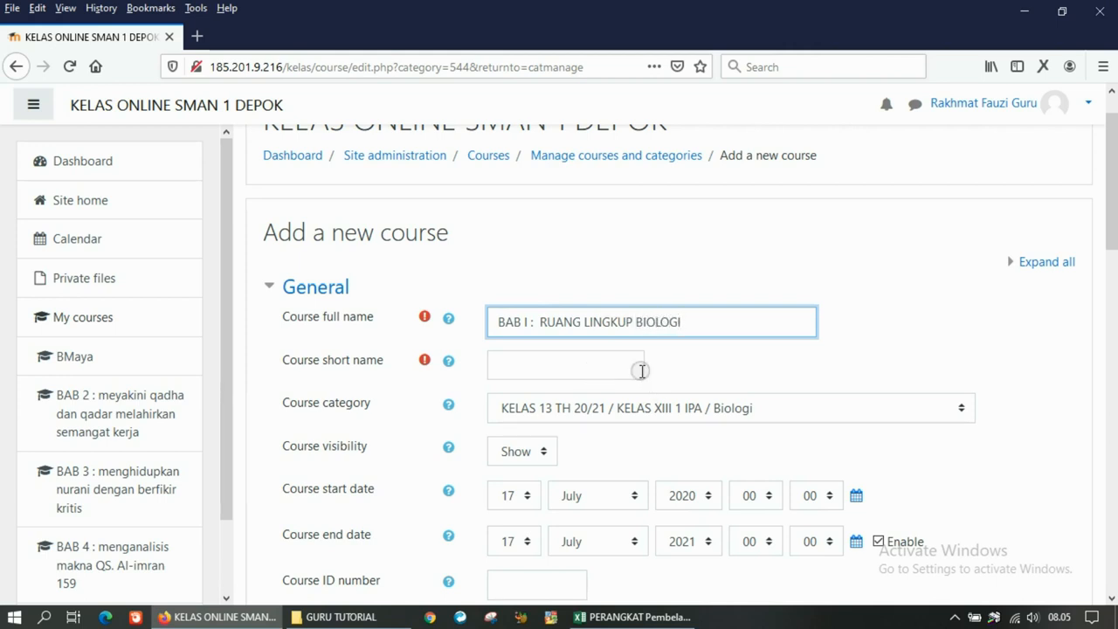
# - Set the new course's short name to BAB I : TM1 and review its general settings
pyautogui.click(629, 368)
pyautogui.write('BAB')
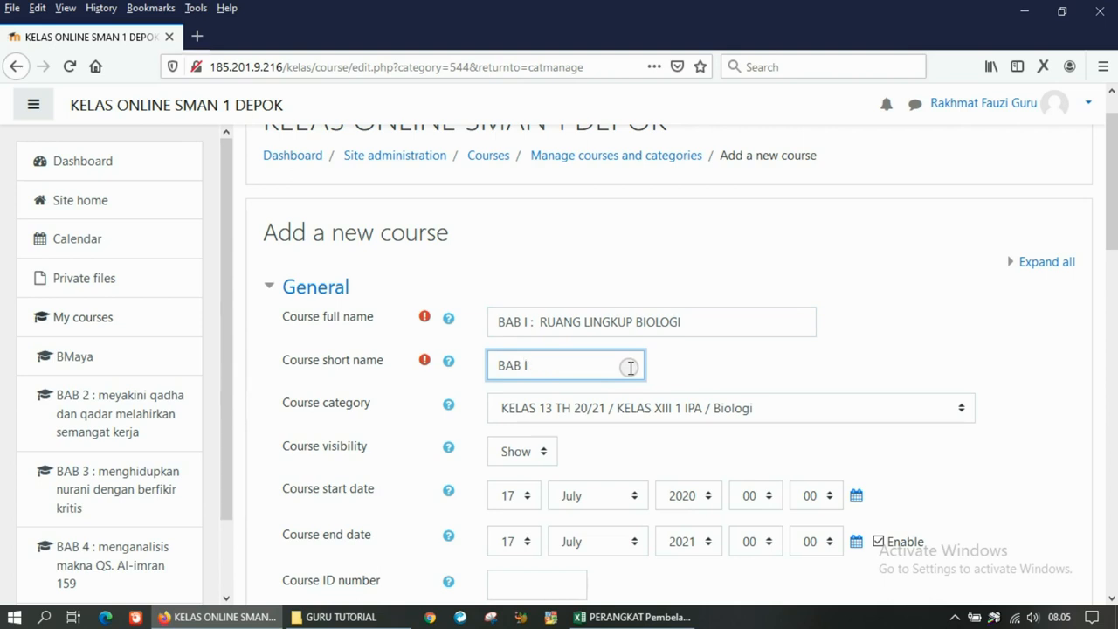
pyautogui.write('I : TM1')
pyautogui.scroll(-3, 651, 411)
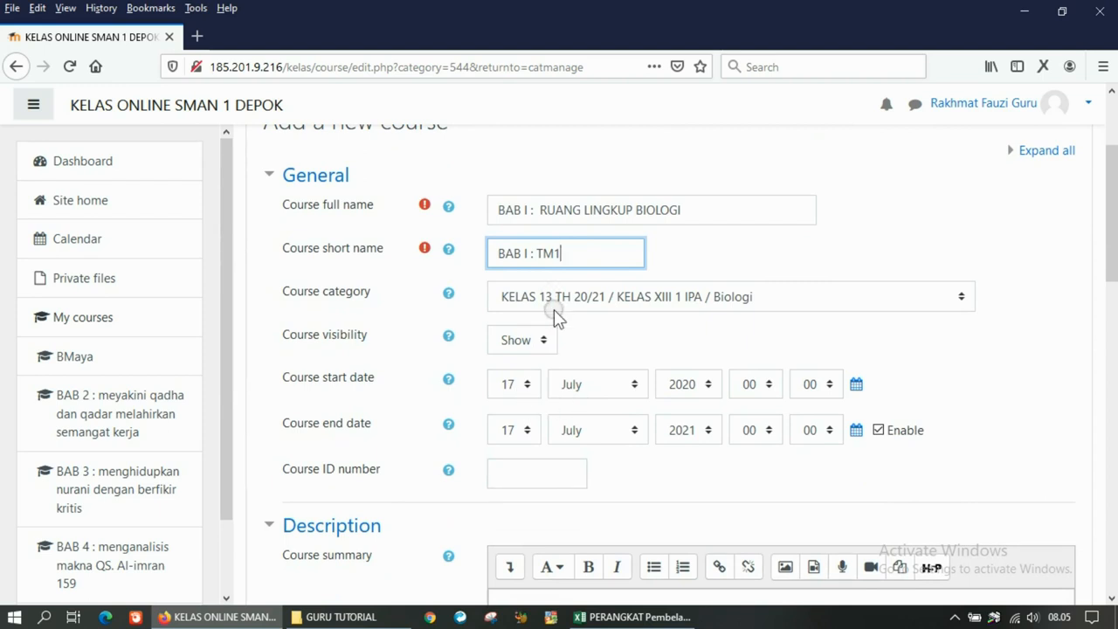
pyautogui.scroll(4, 556, 317)
pyautogui.scroll(-3, 606, 392)
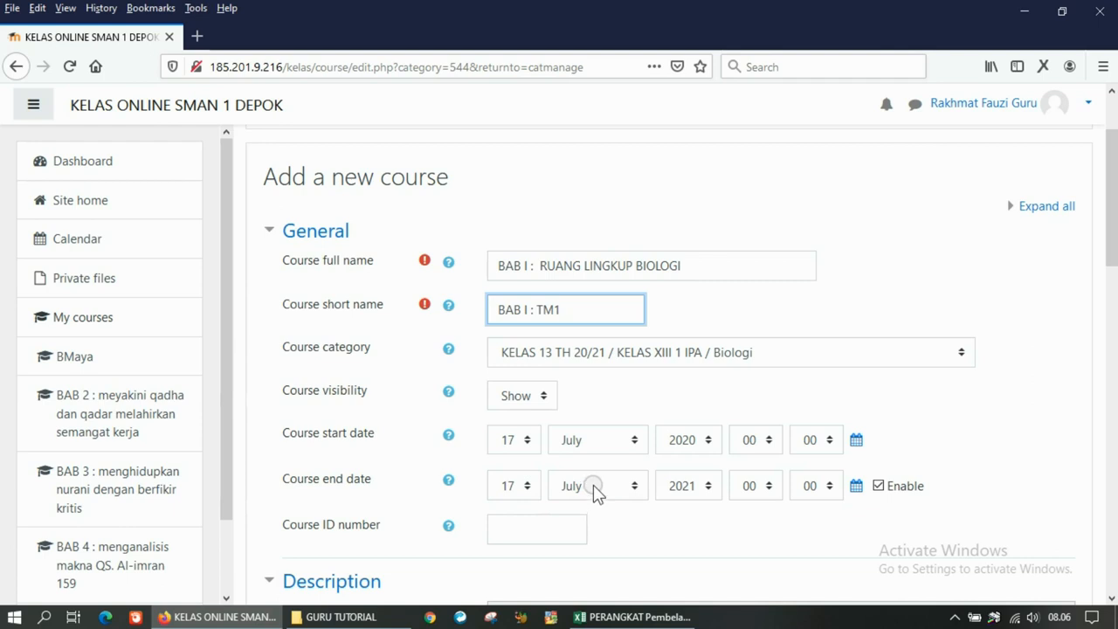
# - Set the course end date to 16 December 2020
pyautogui.scroll(-3, 593, 491)
pyautogui.click(593, 373)
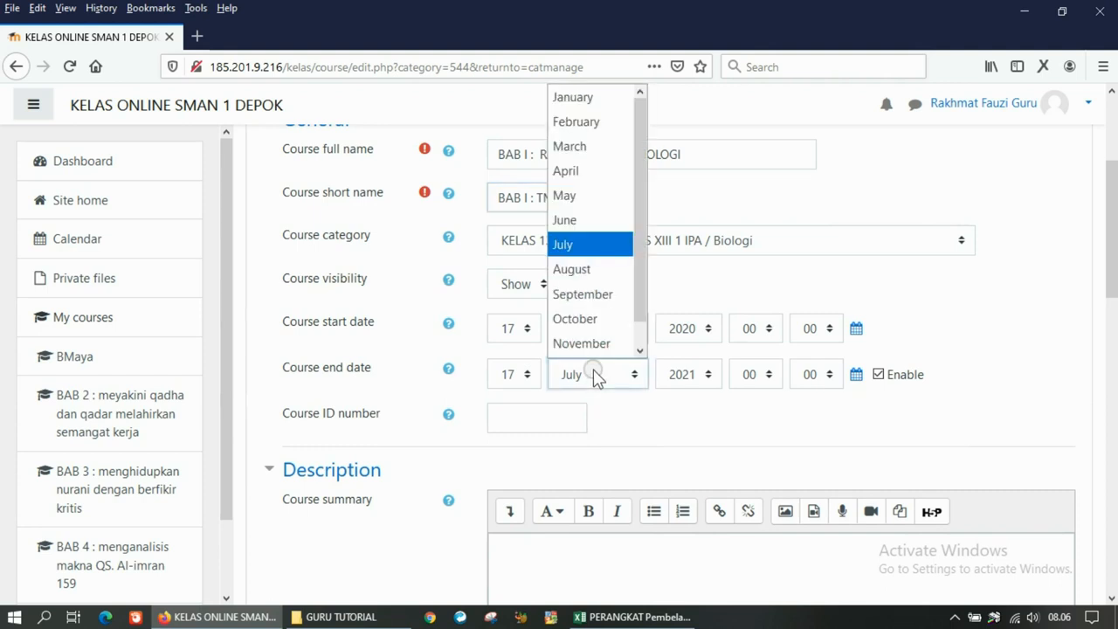
pyautogui.scroll(-1, 587, 330)
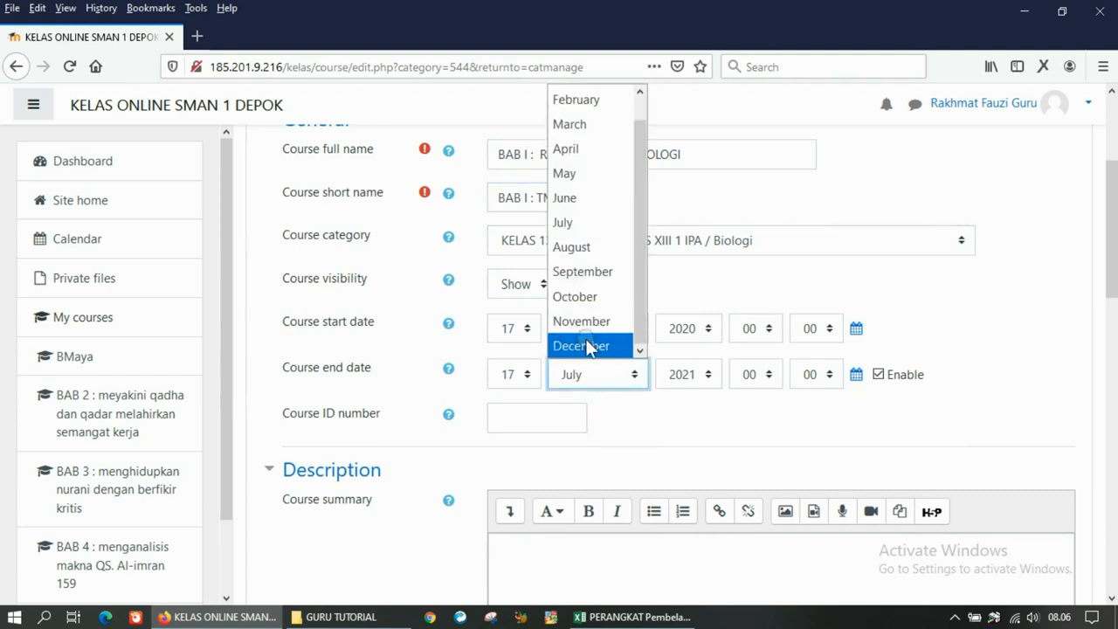
pyautogui.click(586, 345)
pyautogui.click(507, 376)
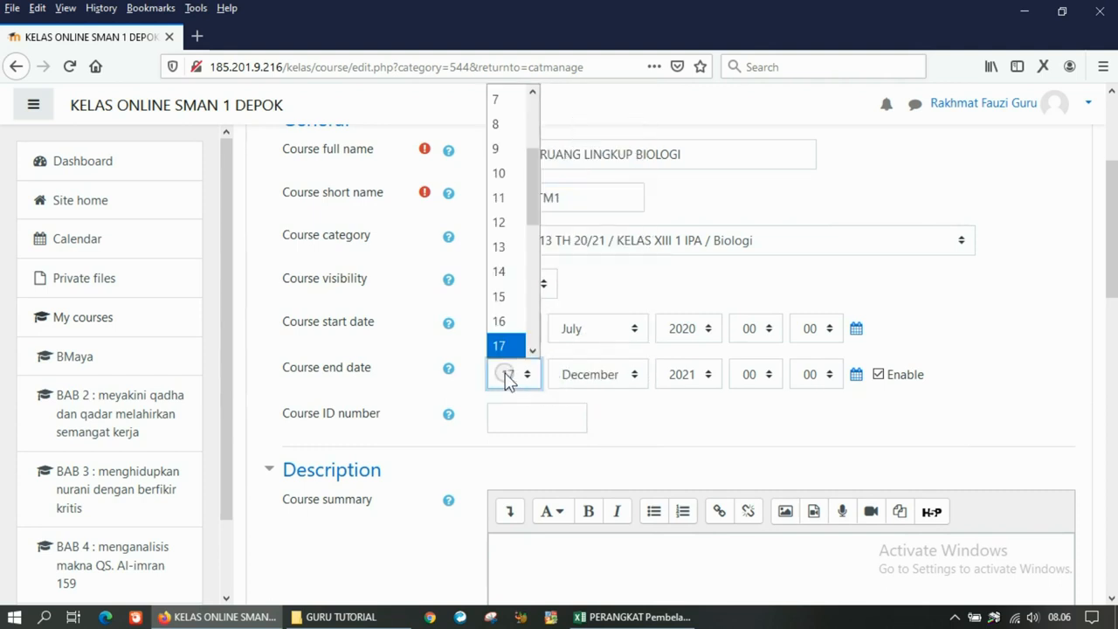
pyautogui.click(511, 322)
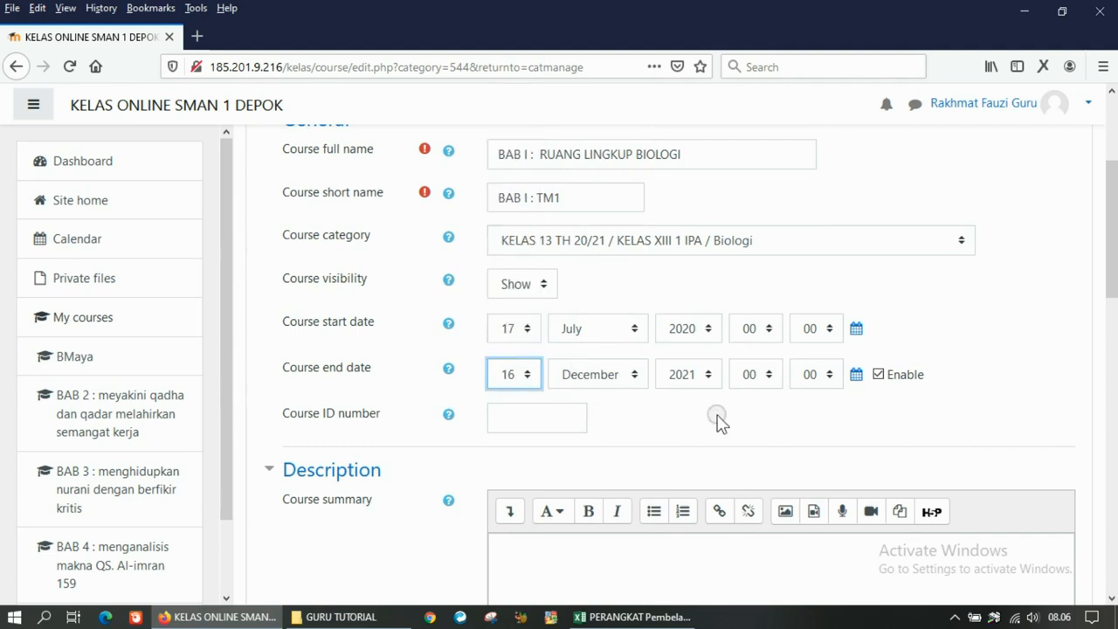
pyautogui.click(687, 375)
pyautogui.click(683, 320)
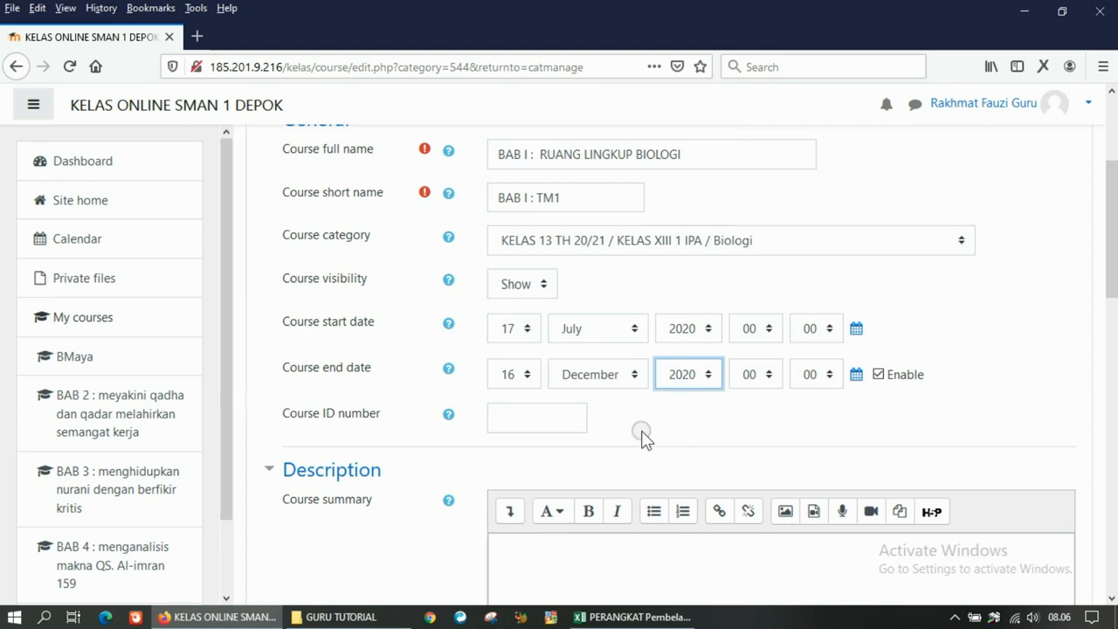
pyautogui.scroll(1, 661, 427)
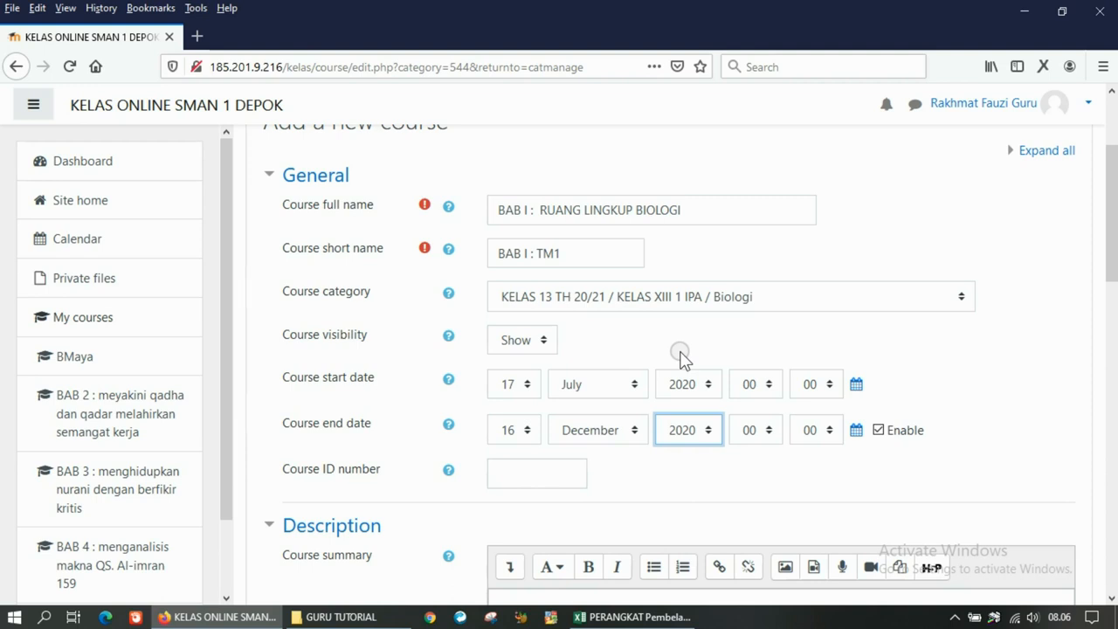
pyautogui.scroll(-2, 682, 358)
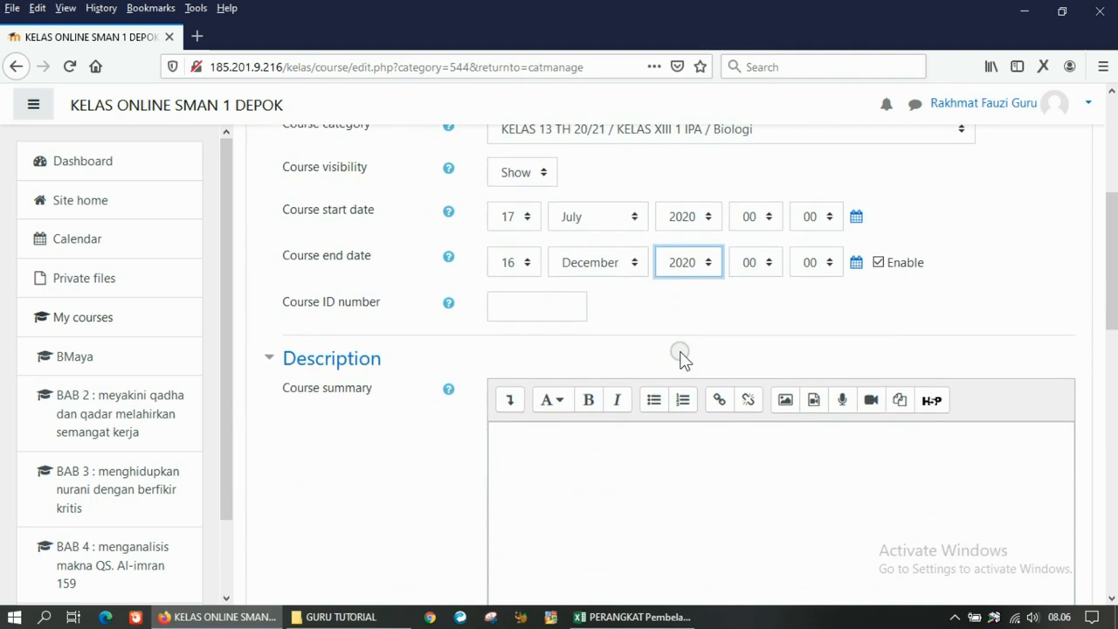
# - Switch the course end date off and on again to try out its Enable option
pyautogui.scroll(-3, 682, 358)
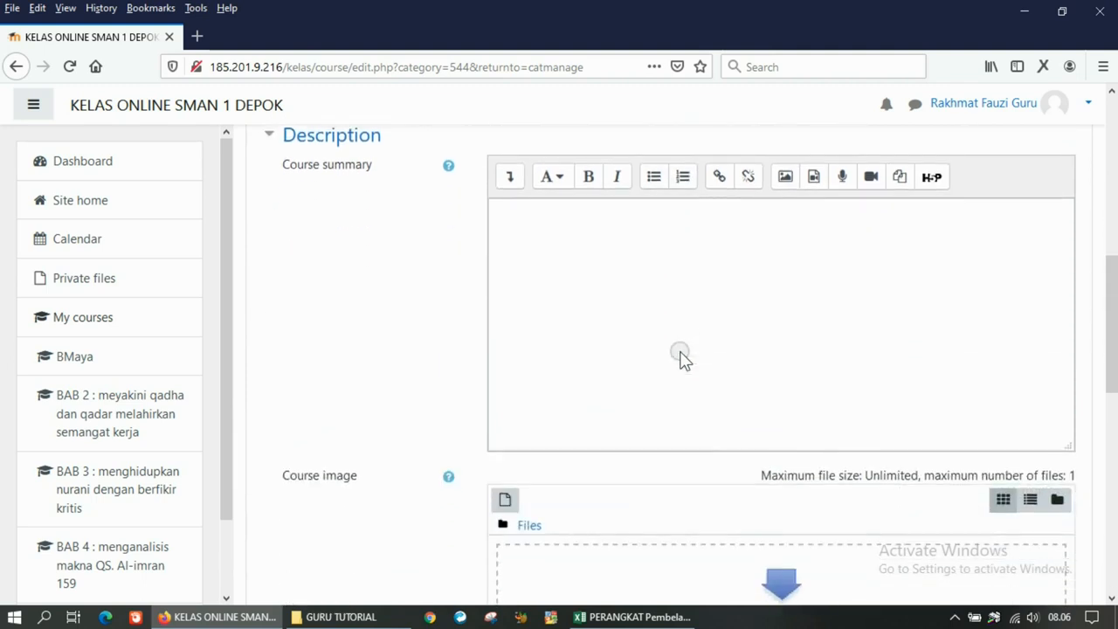
pyautogui.scroll(3, 819, 349)
pyautogui.click(877, 320)
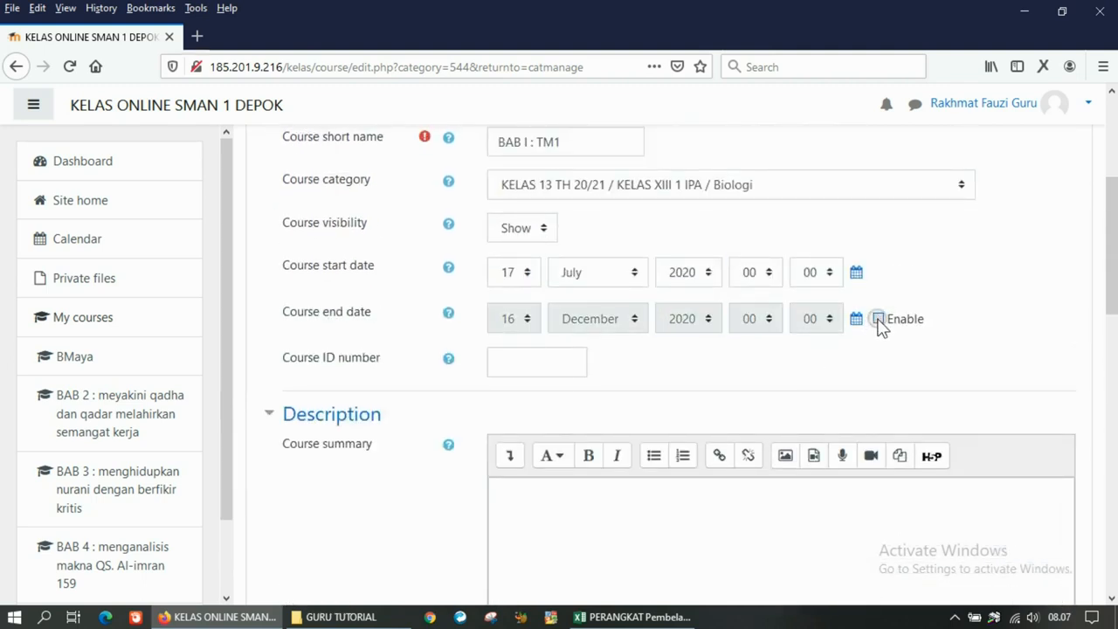
pyautogui.click(878, 319)
pyautogui.click(878, 320)
pyautogui.click(877, 319)
# - Save the course and return to category management, and check the Materi Pokok topics on the PROTA sheet in Excel before going back to Firefox
pyautogui.scroll(-10, 621, 373)
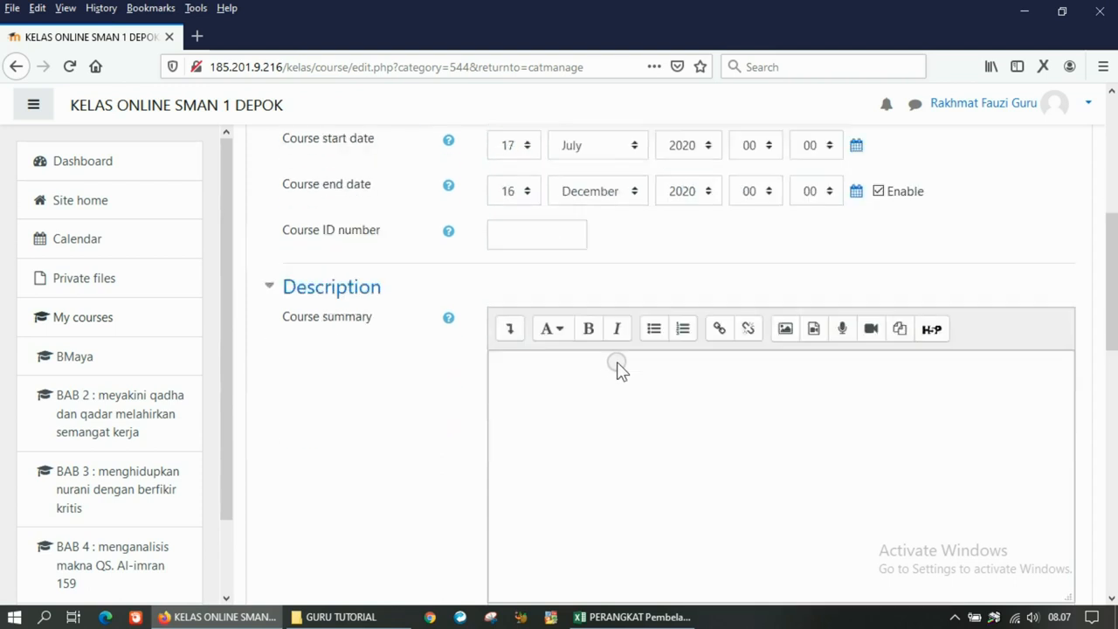
pyautogui.scroll(-3, 524, 472)
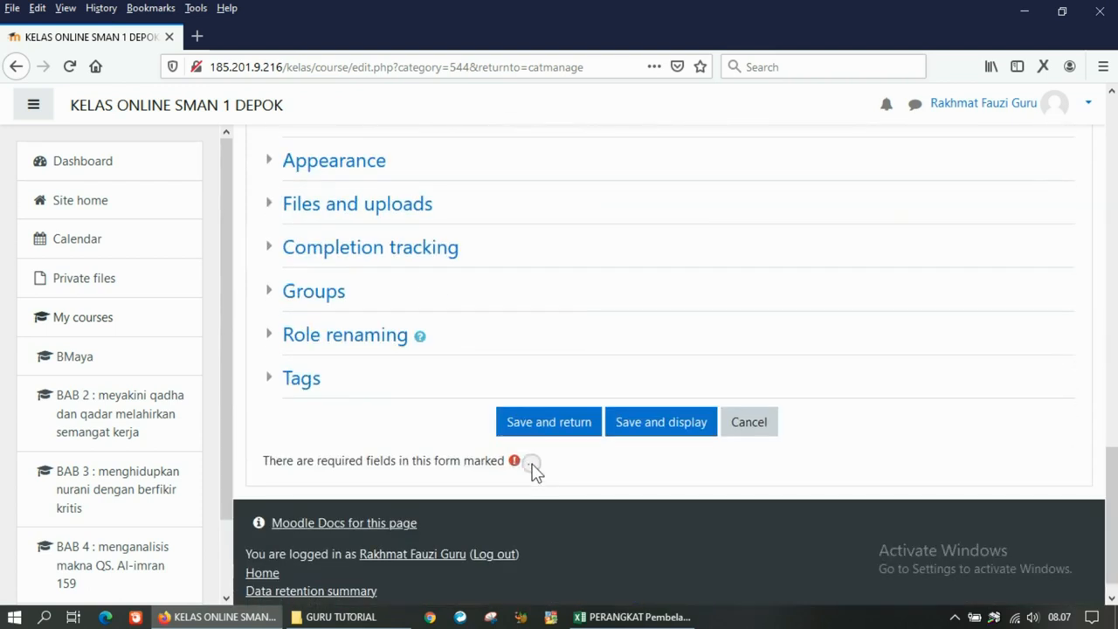
pyautogui.click(584, 412)
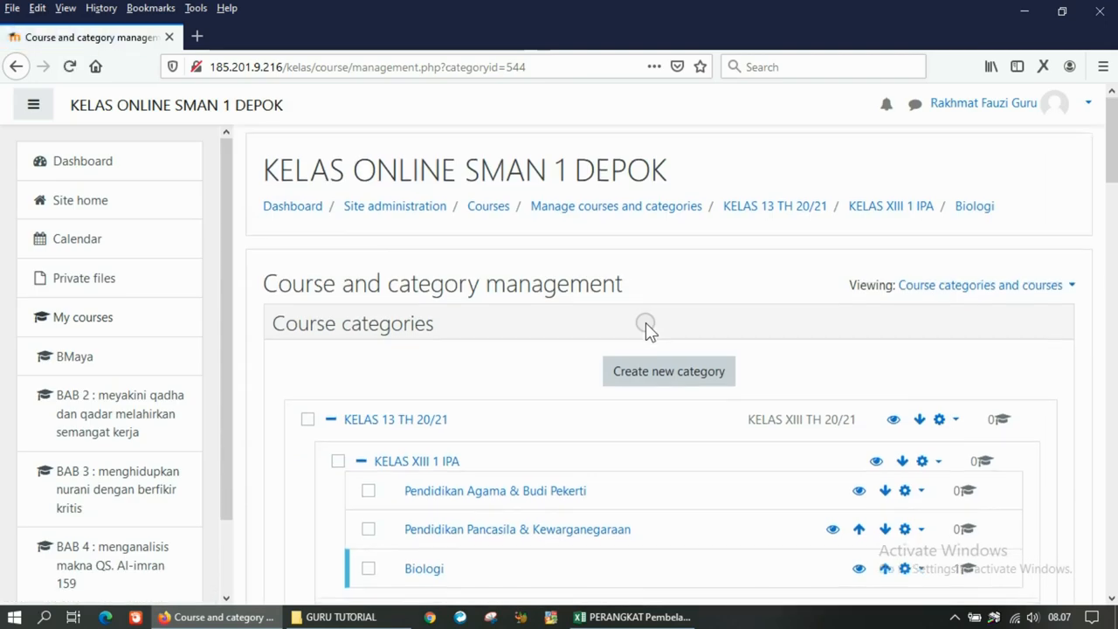
pyautogui.scroll(-3, 594, 374)
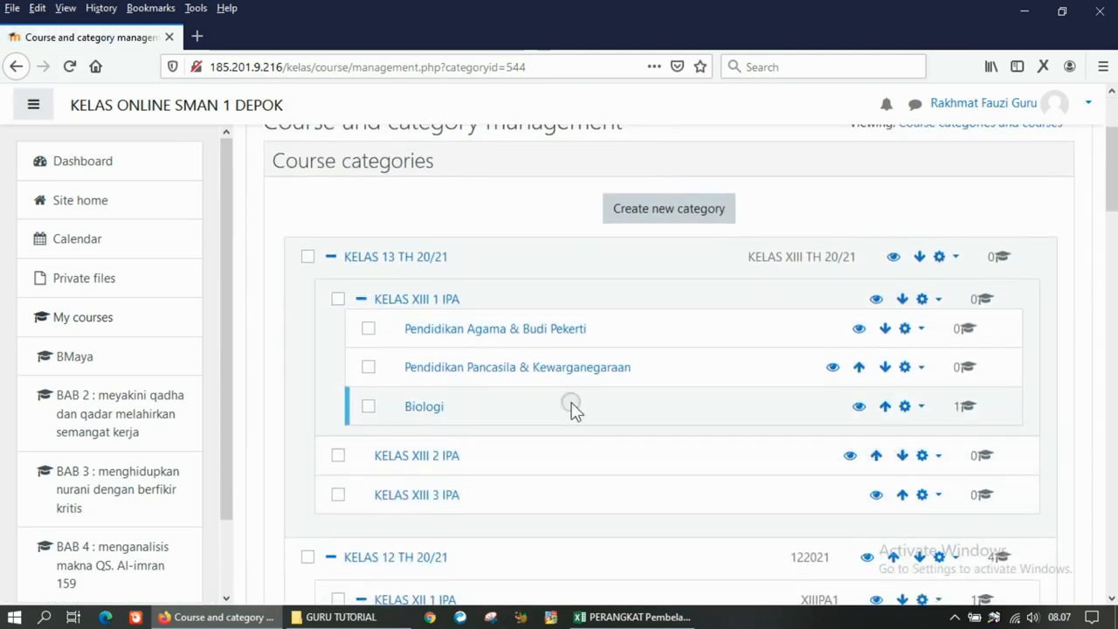
pyautogui.moveTo(1110, 187); pyautogui.dragTo(1112, 524)
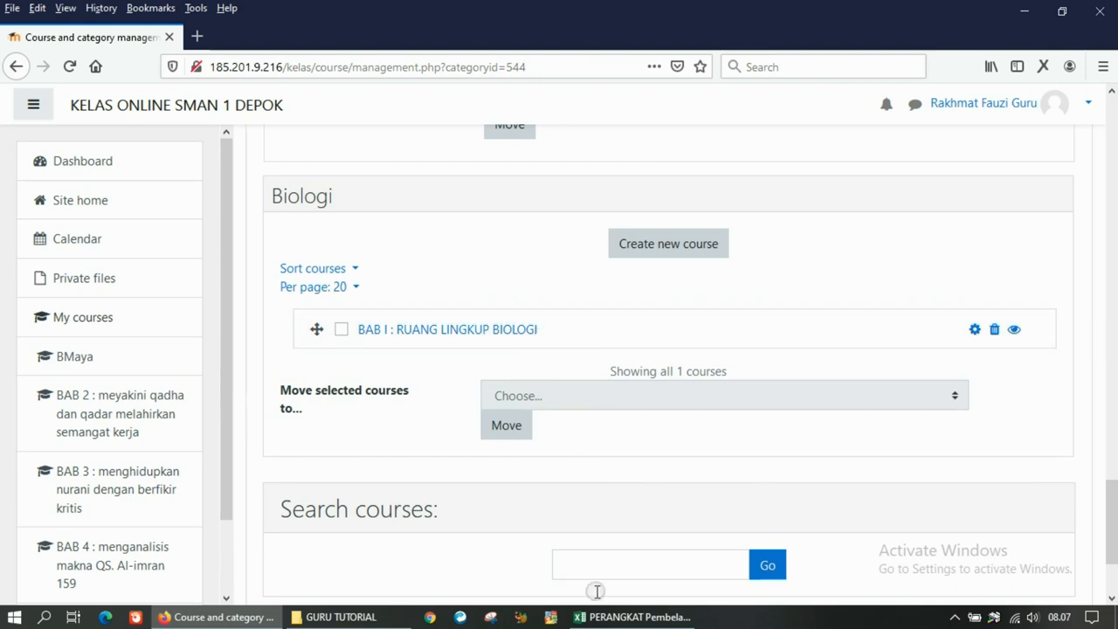
pyautogui.click(615, 618)
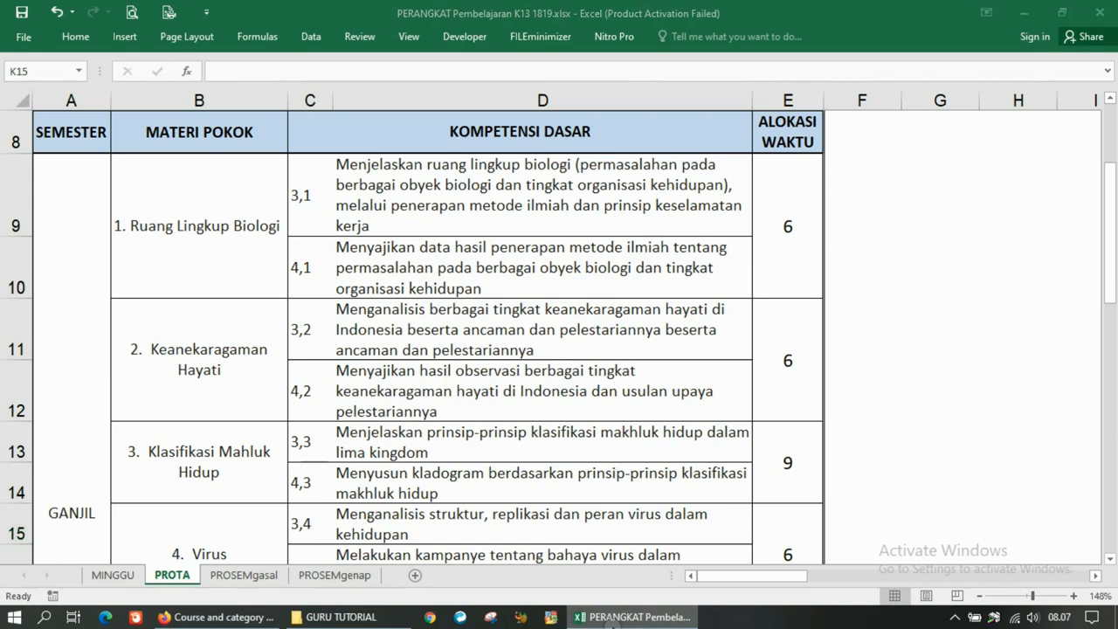
pyautogui.click(615, 620)
pyautogui.click(694, 252)
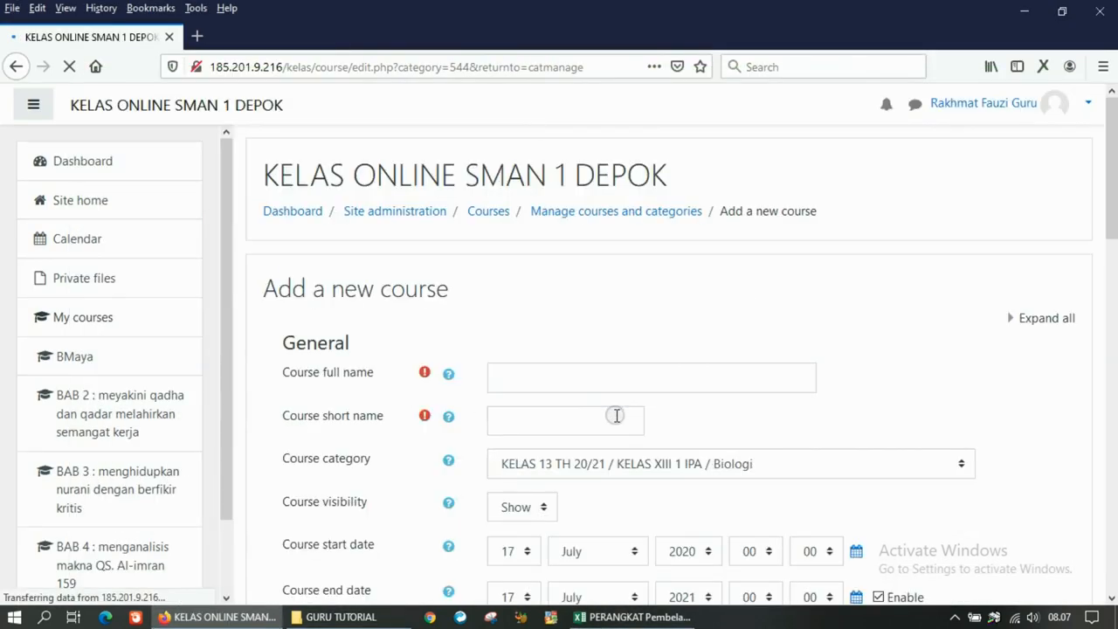
pyautogui.click(568, 379)
pyautogui.write('BAB')
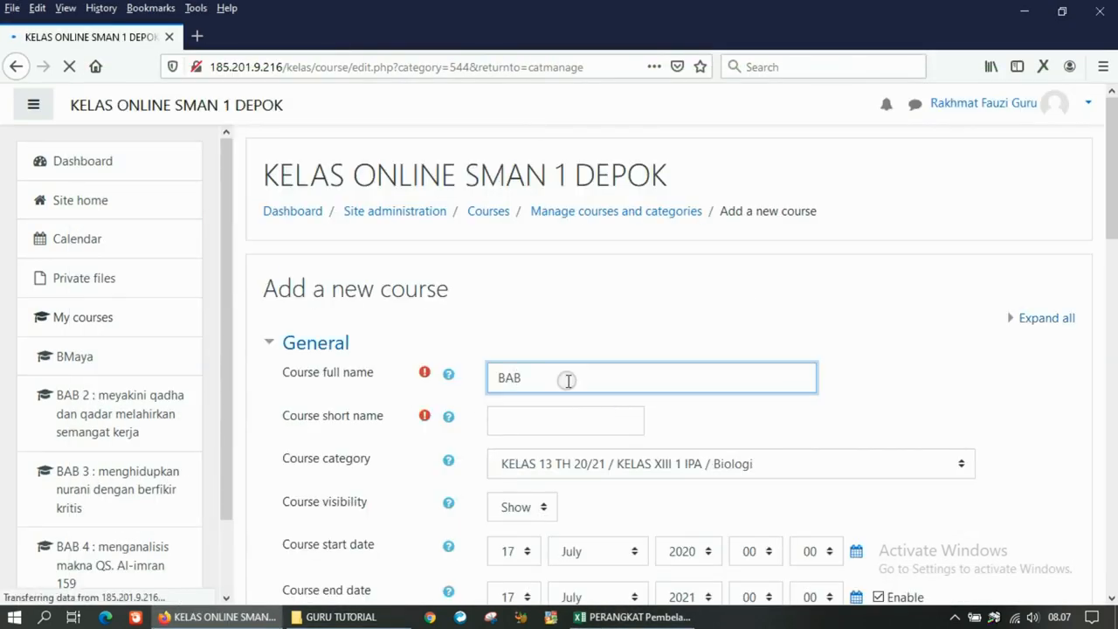
pyautogui.write(' II : KEA')
pyautogui.press('BackSpace')
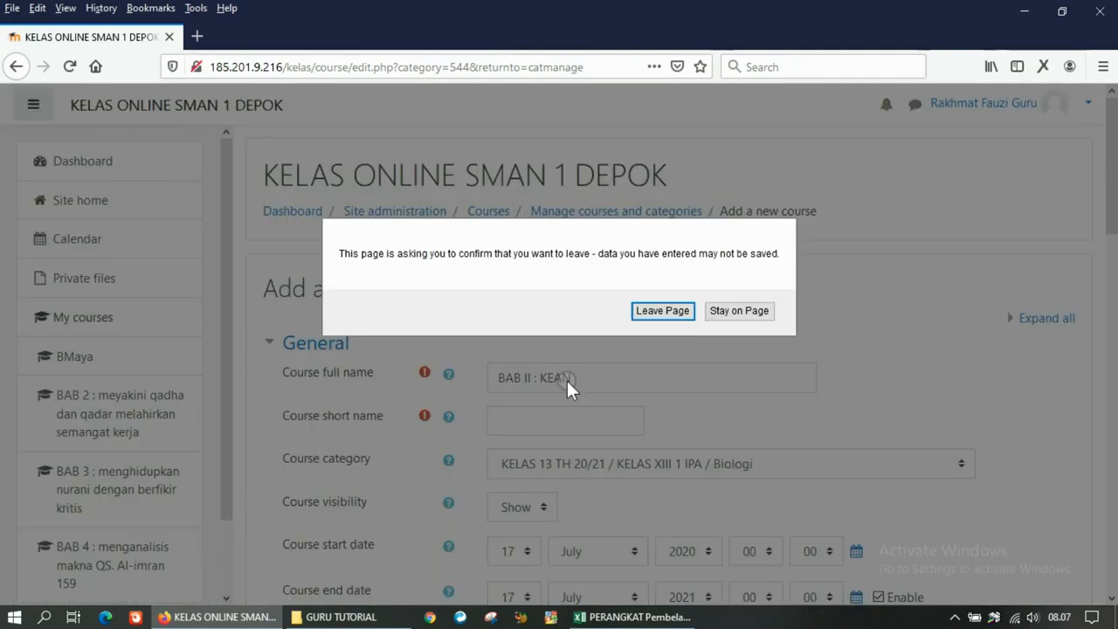
pyautogui.press('Return')
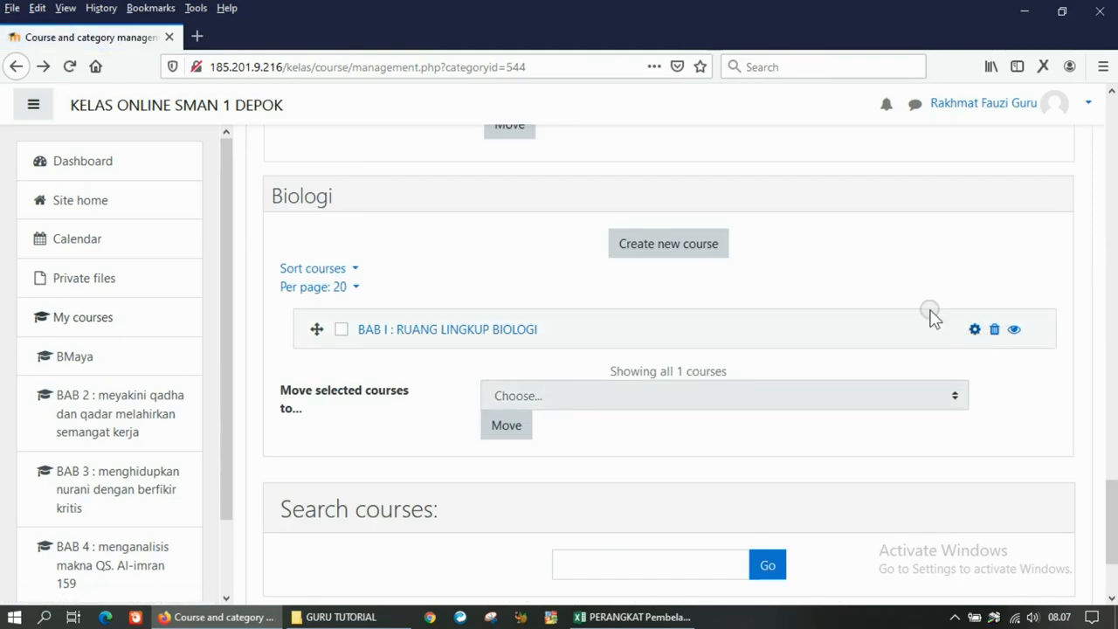
# - Start a new course in the Biologi category with full name BAB II : KEANEKARAGAMAN HAYATI and short name BAB II : TM3
pyautogui.click(717, 247)
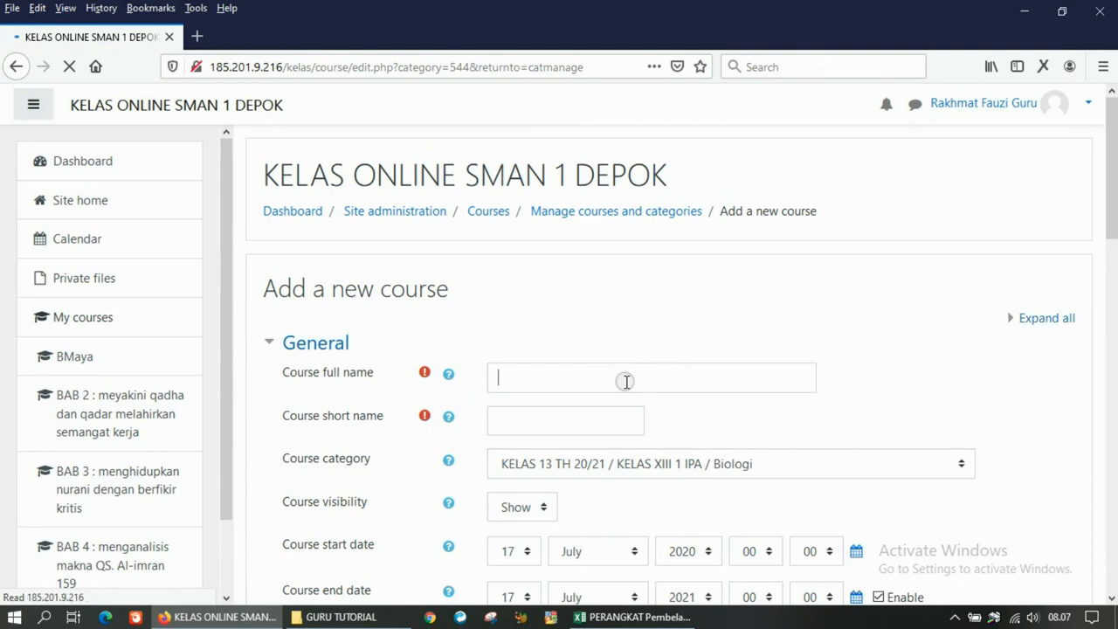
pyautogui.click(626, 381)
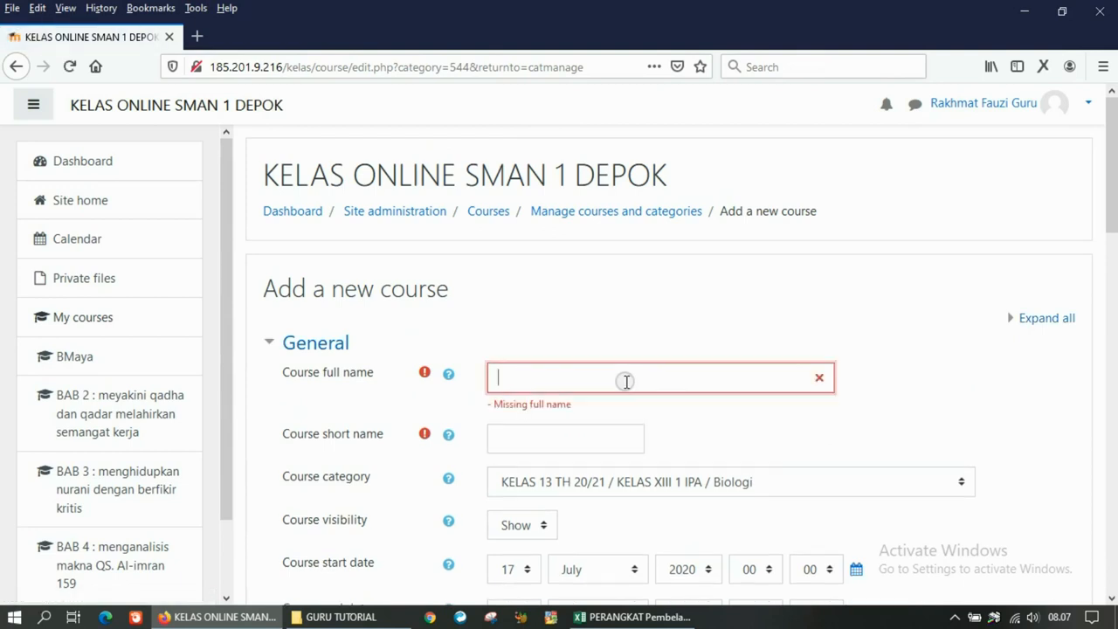
pyautogui.write('BAB II : KEANEKARAGAMAN HAYATI')
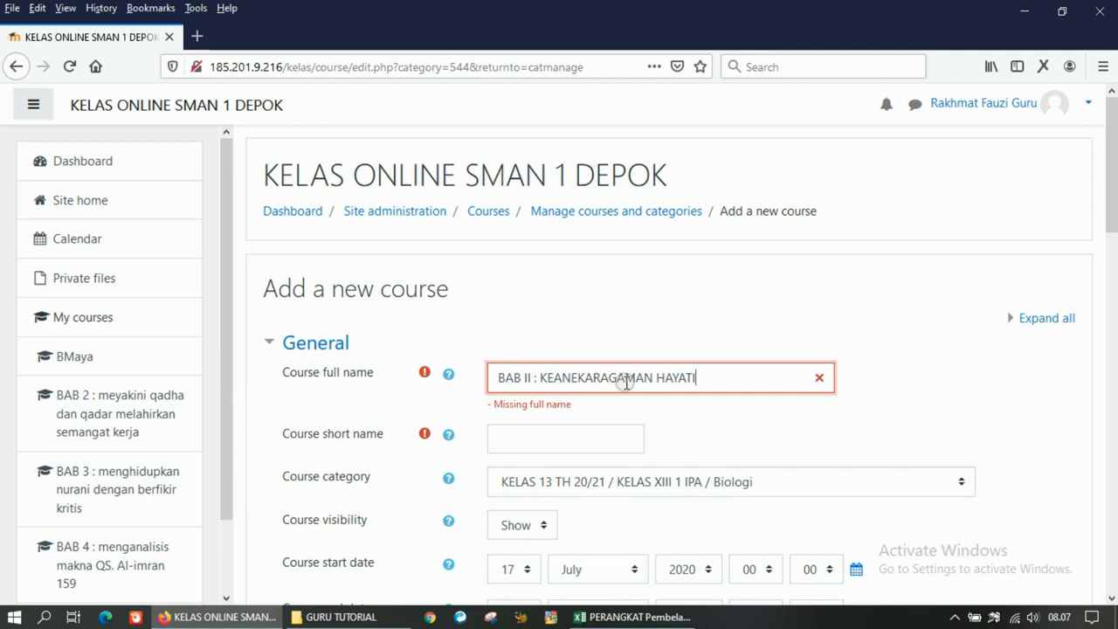
pyautogui.click(595, 438)
pyautogui.write('B')
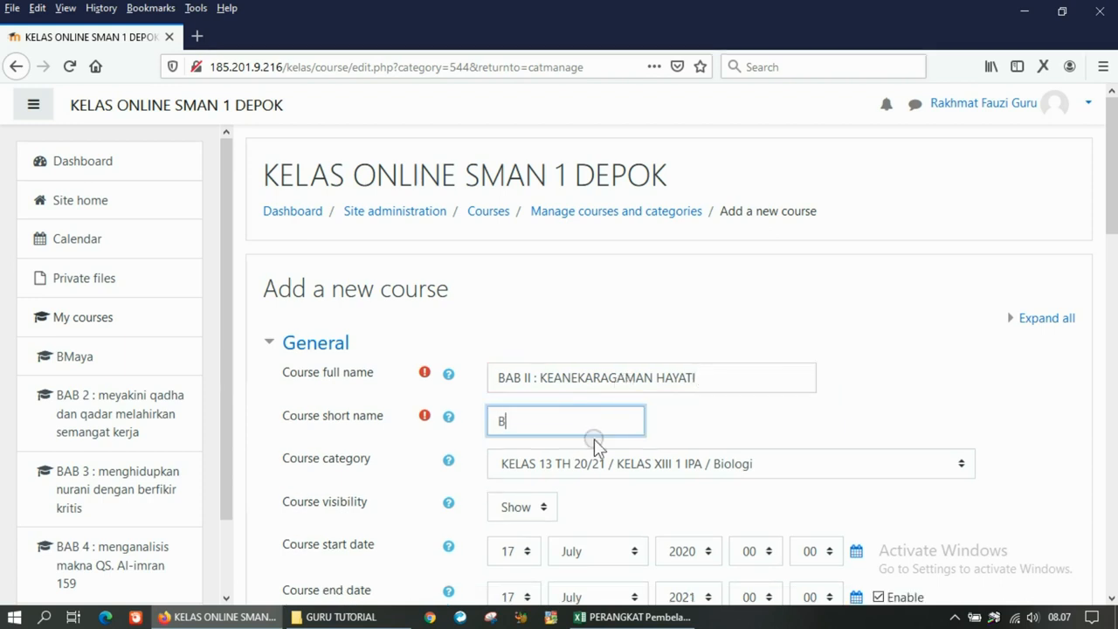
pyautogui.write('AB II')
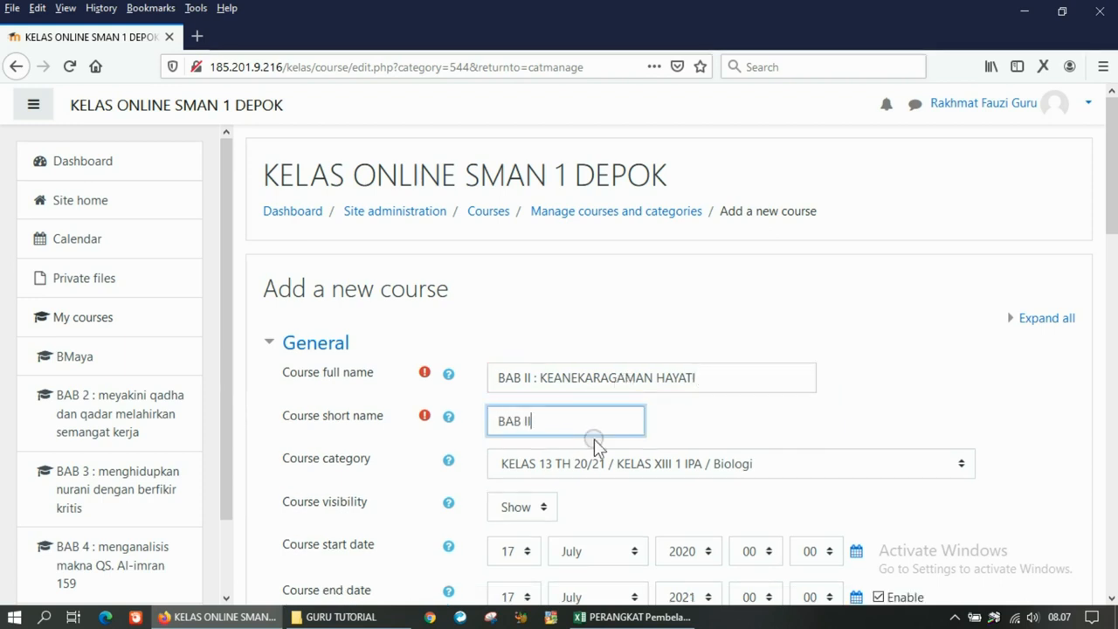
pyautogui.write(' : TM3')
# - Set the BAB II course's end date to 16 December 2020
pyautogui.scroll(-5, 616, 459)
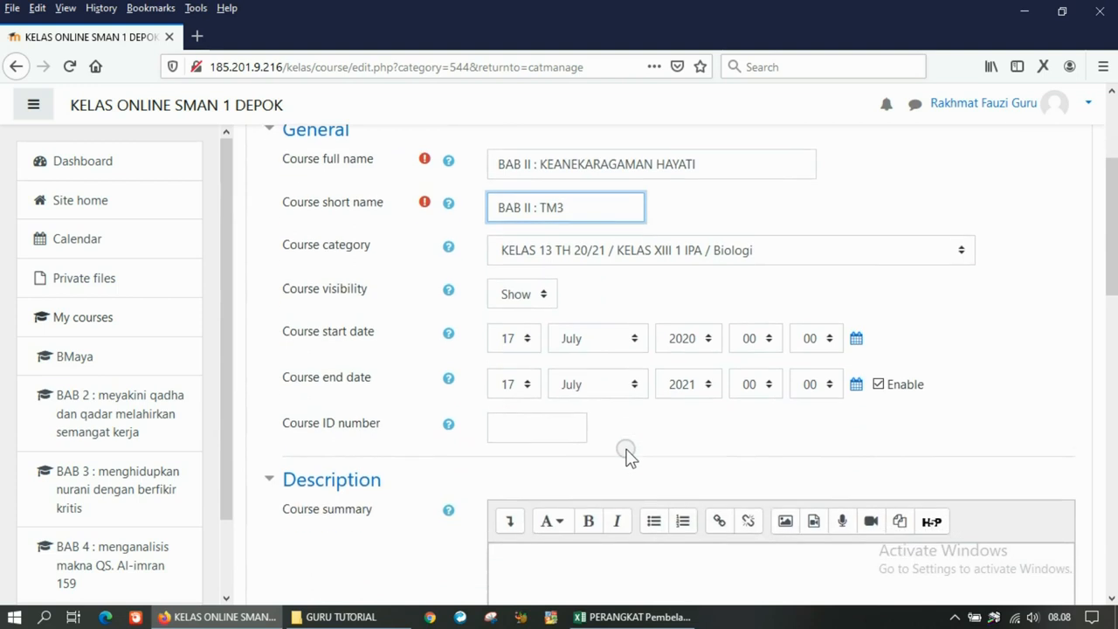
pyautogui.click(522, 377)
pyautogui.click(512, 320)
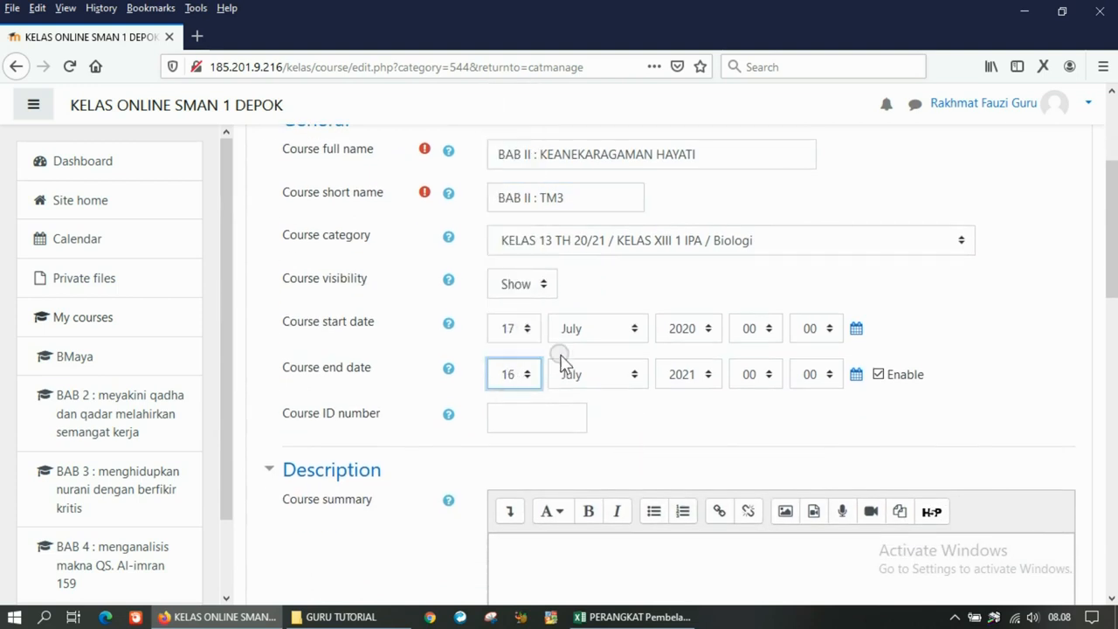
pyautogui.click(584, 376)
pyautogui.scroll(-1, 585, 348)
pyautogui.click(589, 346)
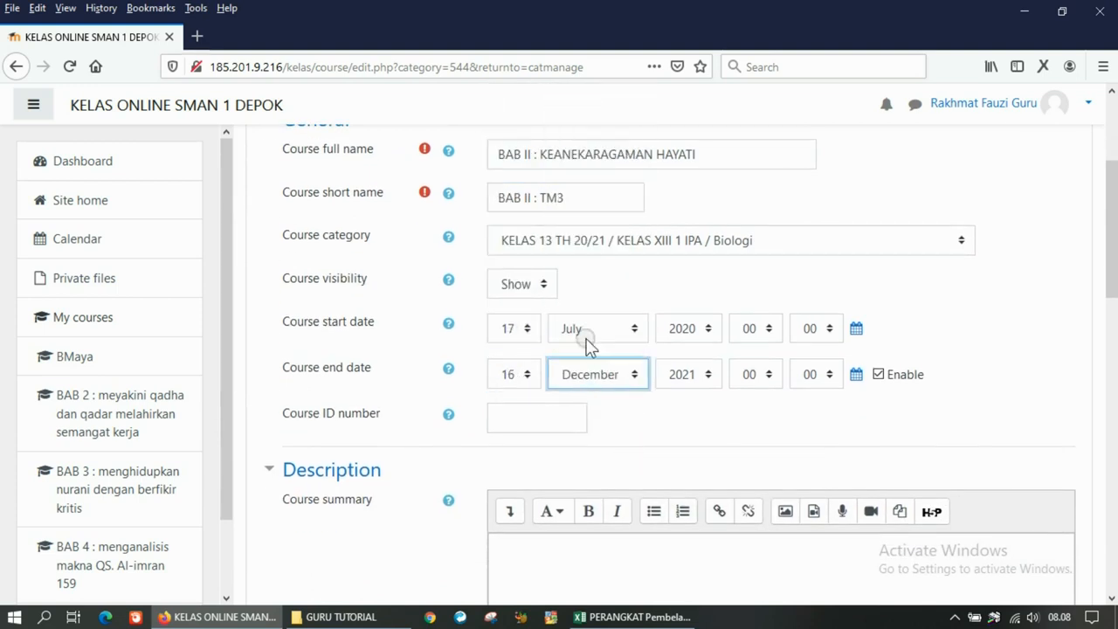
pyautogui.click(687, 379)
pyautogui.click(677, 321)
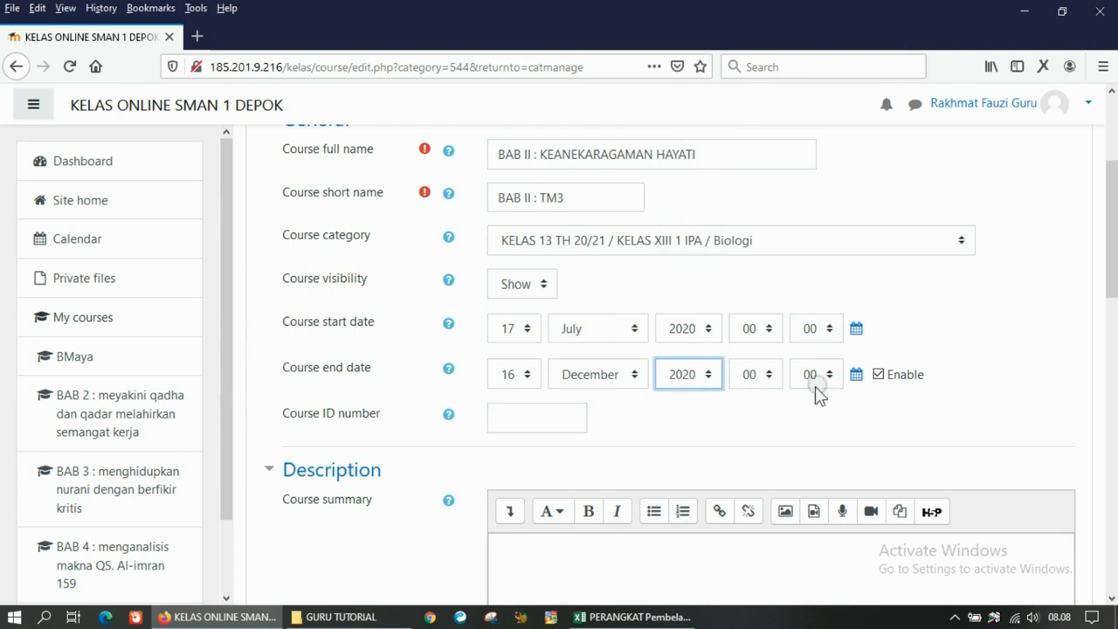
# - Save the BAB II course and move BAB I : RUANG LINGKUP BIOLOGI above it in Biologi's course list
pyautogui.scroll(-15, 718, 434)
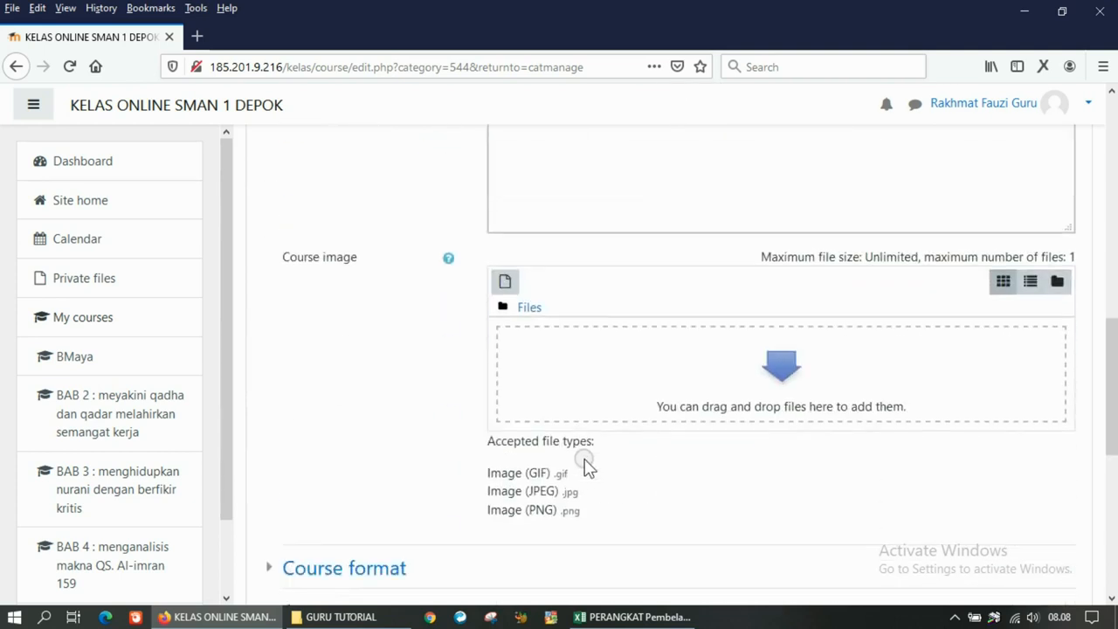
pyautogui.click(545, 422)
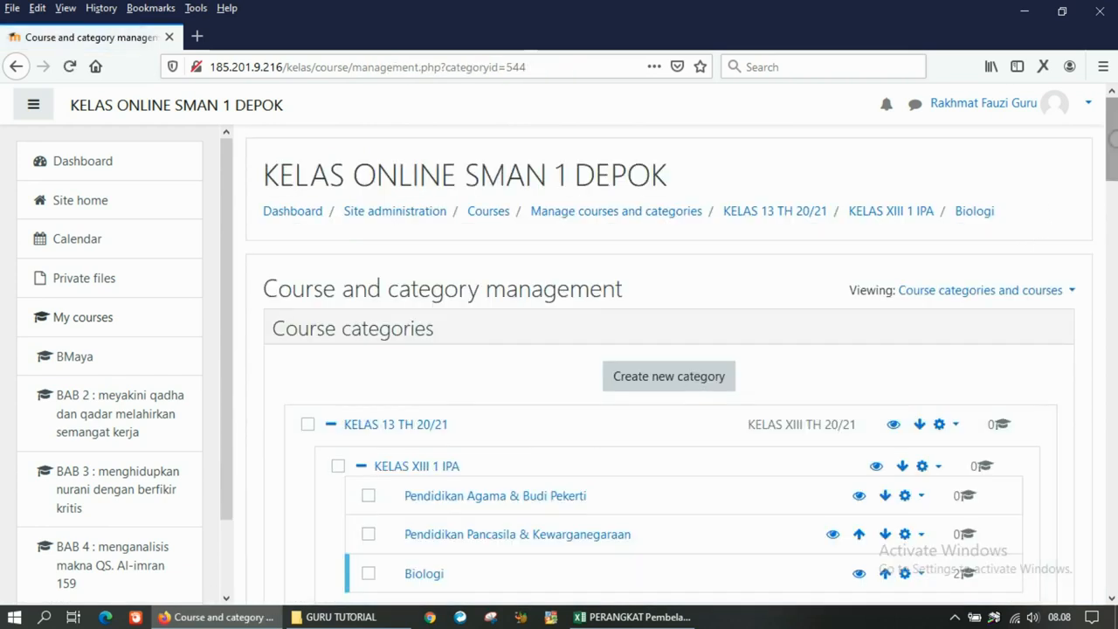
pyautogui.moveTo(1115, 131); pyautogui.dragTo(1112, 505)
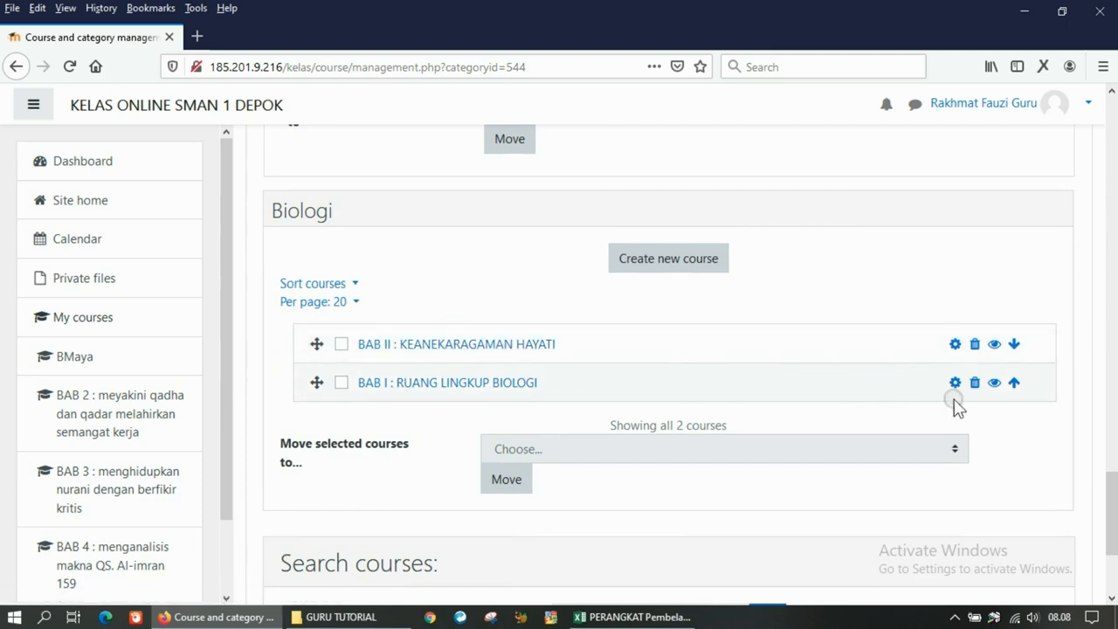
pyautogui.click(1013, 385)
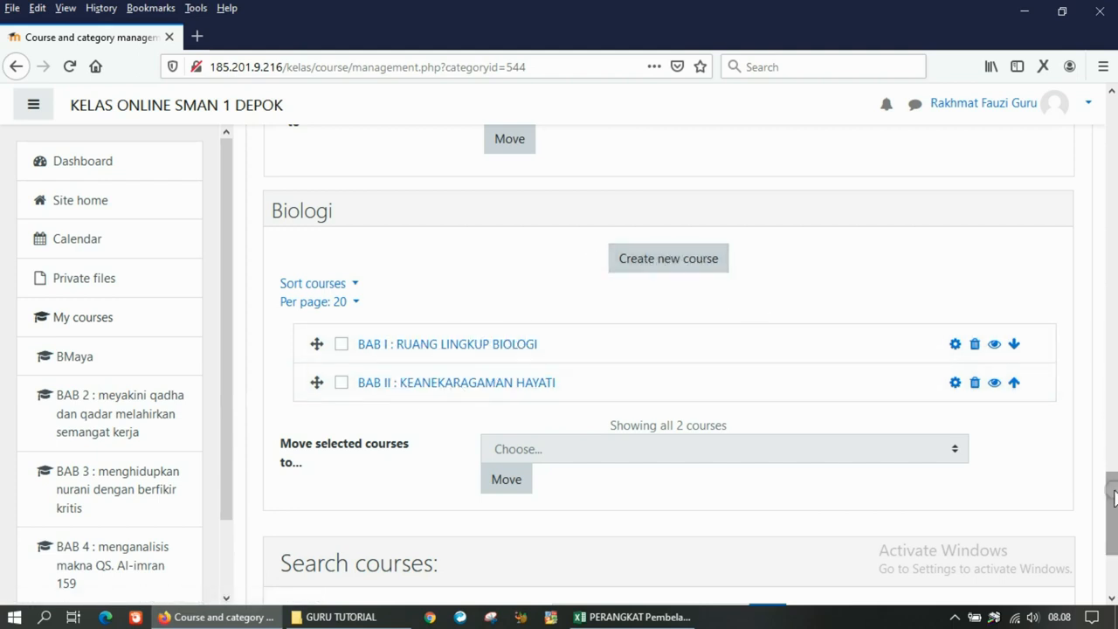
# - Open the Fisika category under KELAS XII 1 IPA and view its course section
pyautogui.moveTo(1113, 498); pyautogui.dragTo(1114, 74)
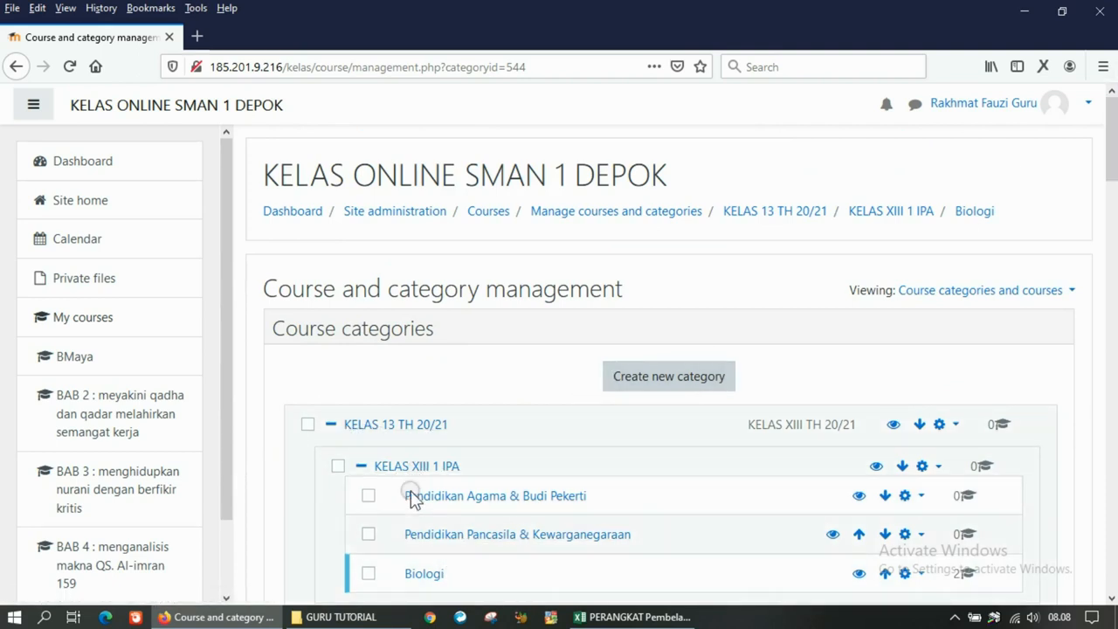
pyautogui.moveTo(1113, 140); pyautogui.dragTo(1113, 507)
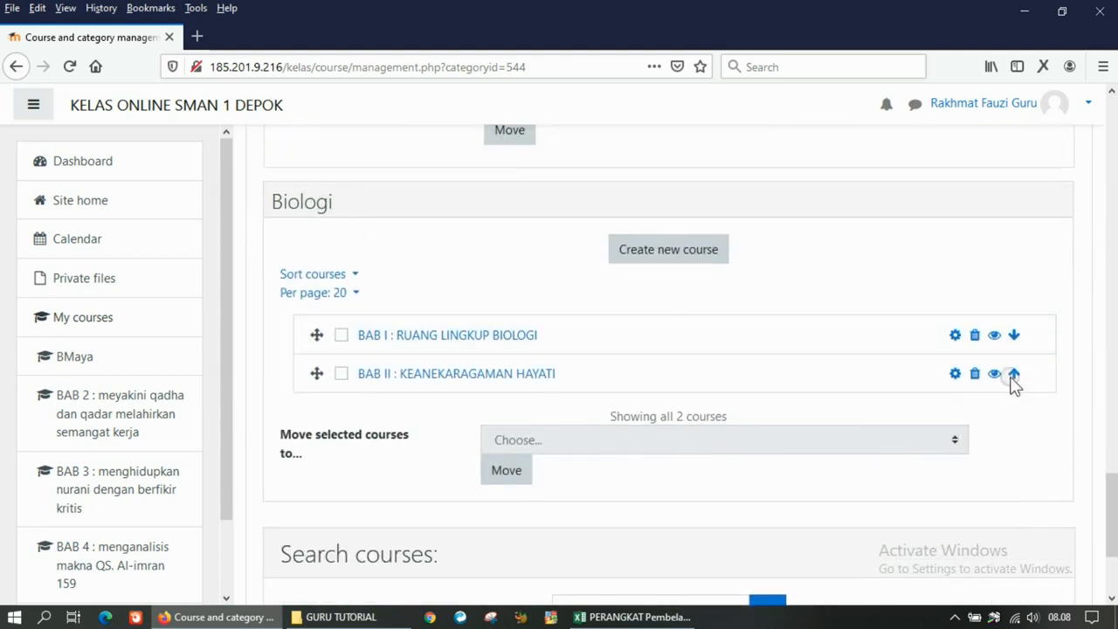
pyautogui.moveTo(1113, 478); pyautogui.dragTo(1113, 259)
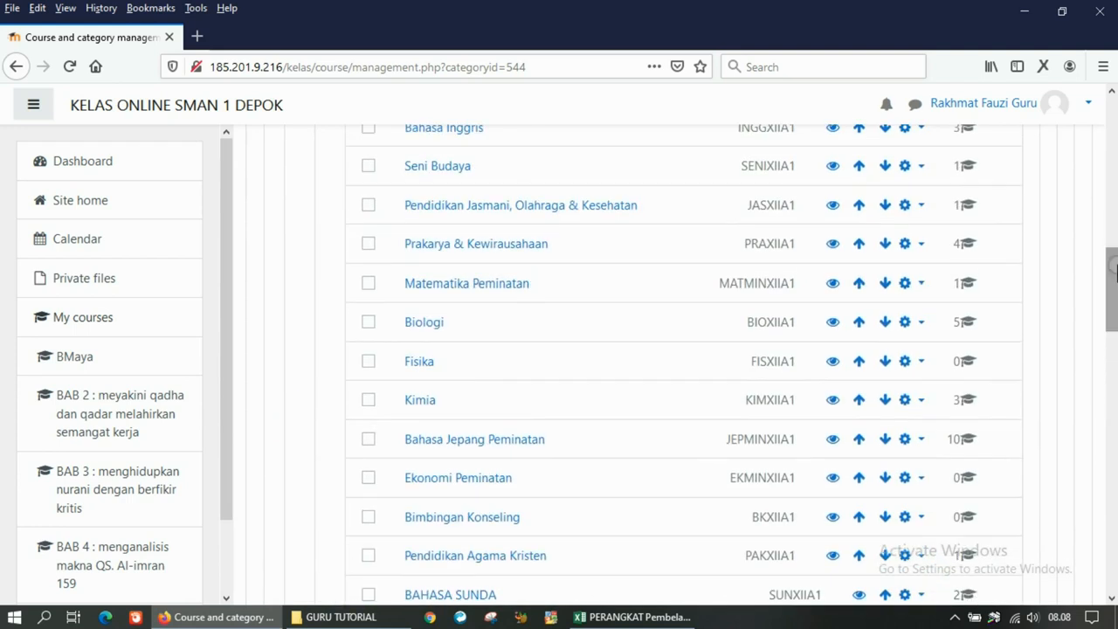
pyautogui.click(412, 366)
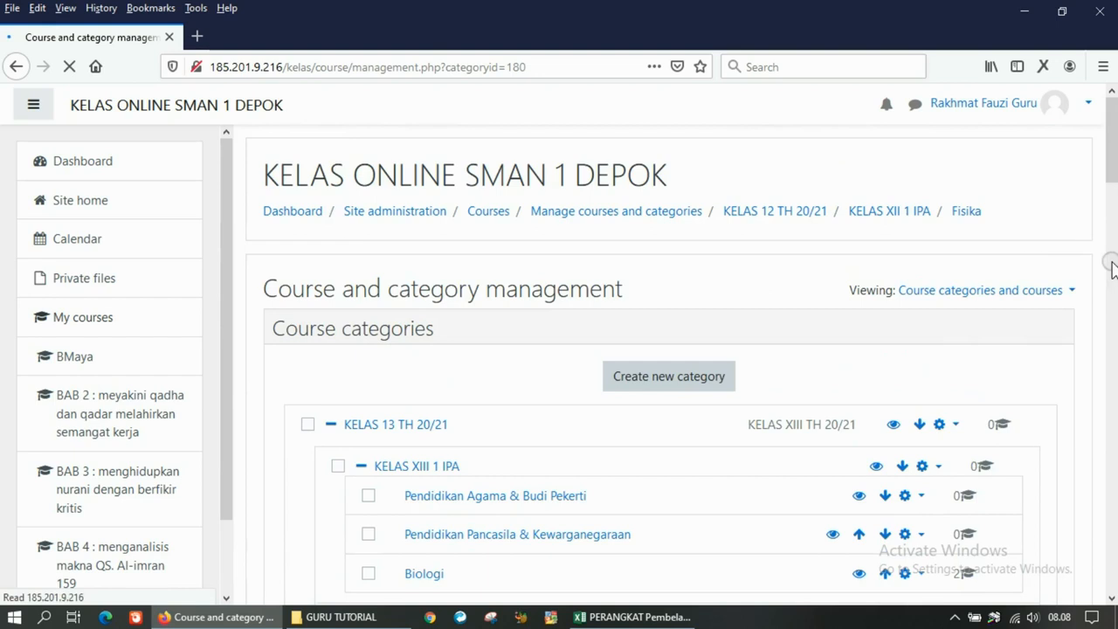
pyautogui.moveTo(1112, 147); pyautogui.dragTo(1113, 529)
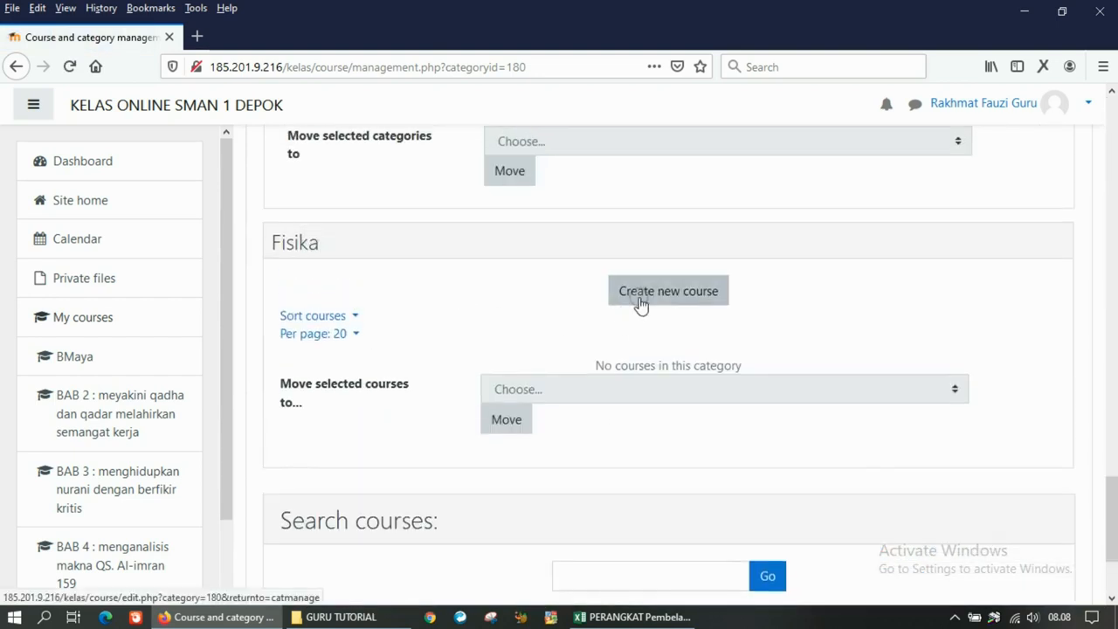
# - Reopen the Biologi category under KELAS XIII 1 IPA and view its course list
pyautogui.moveTo(1112, 502); pyautogui.dragTo(1112, 144)
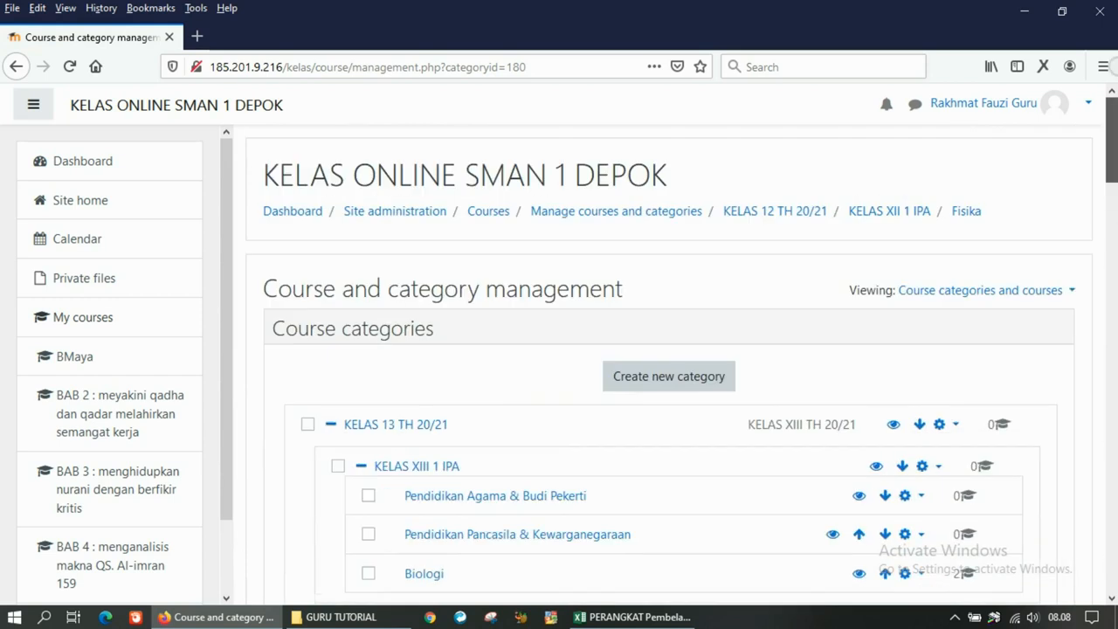
pyautogui.scroll(-2, 332, 506)
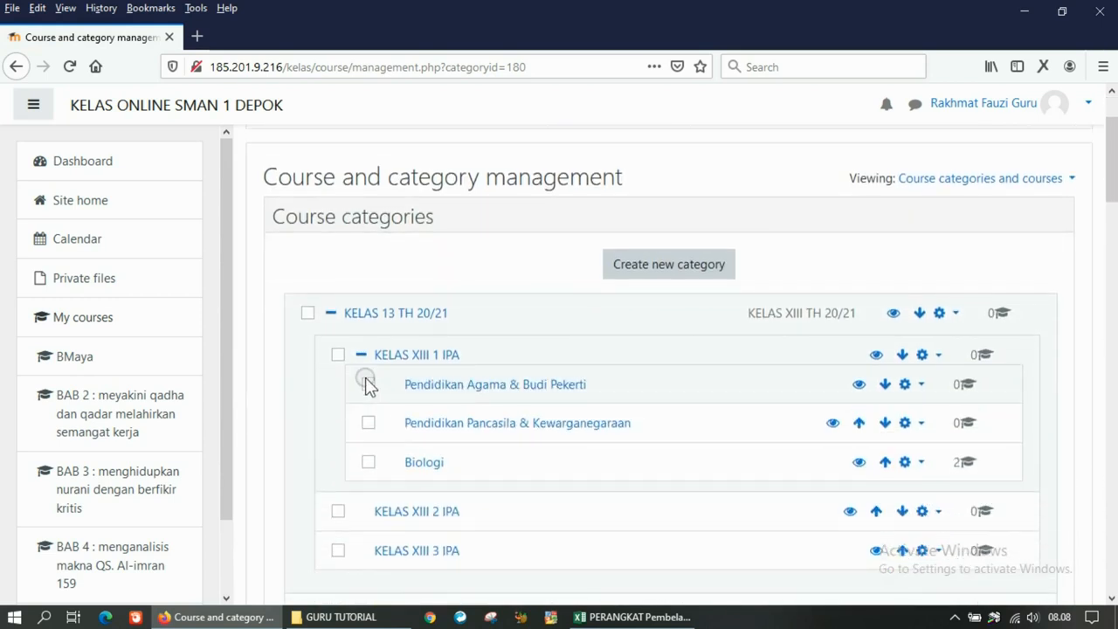
pyautogui.click(415, 464)
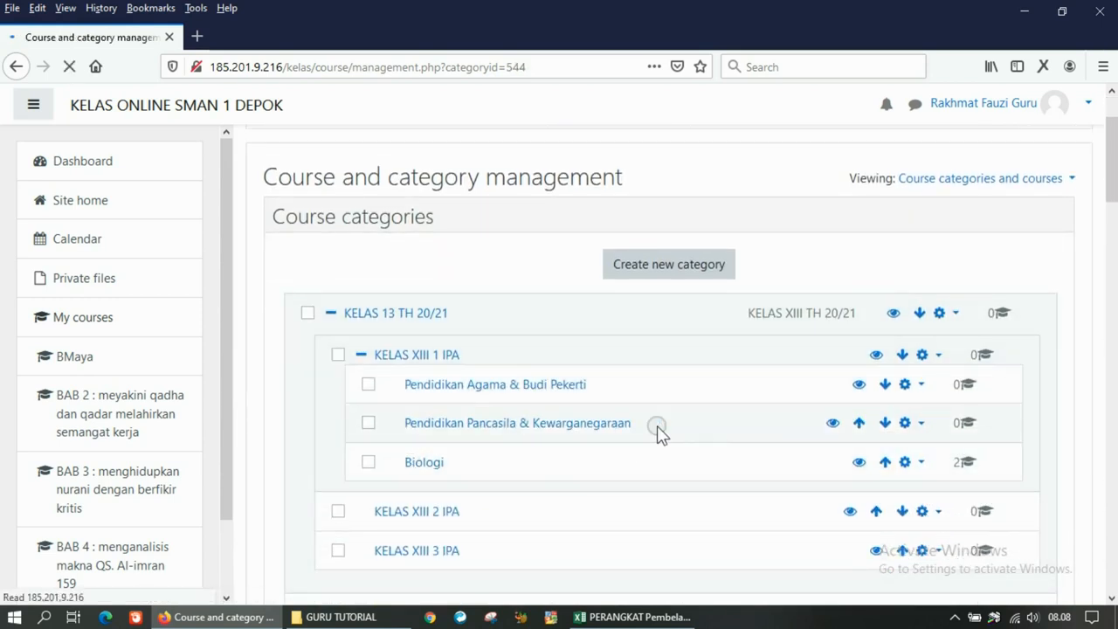
pyautogui.moveTo(1111, 139); pyautogui.dragTo(1112, 503)
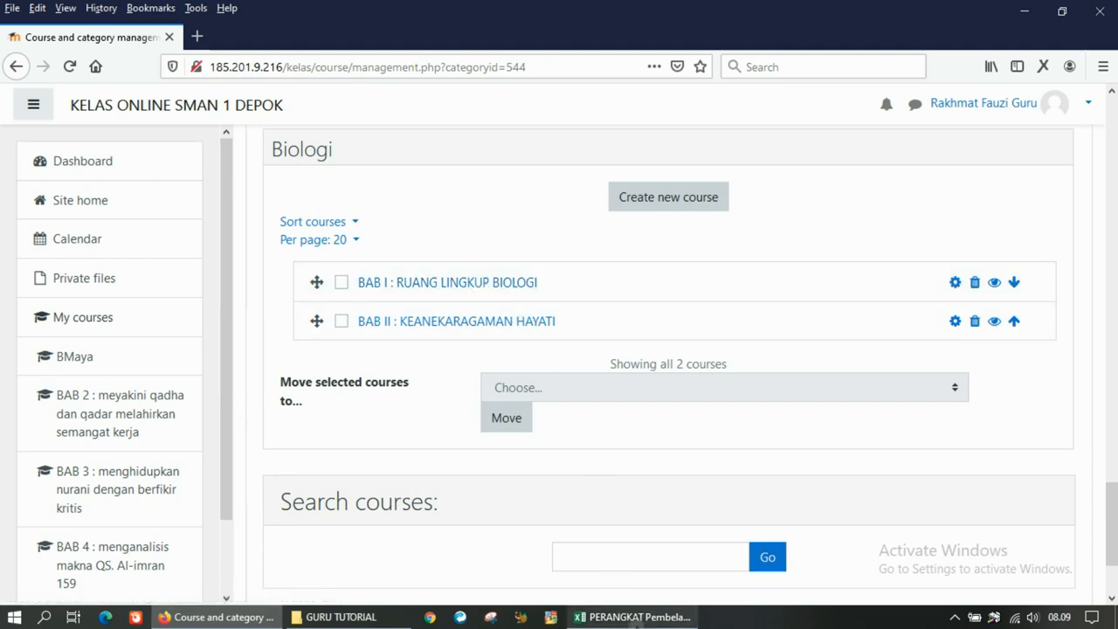
pyautogui.moveTo(632, 622)
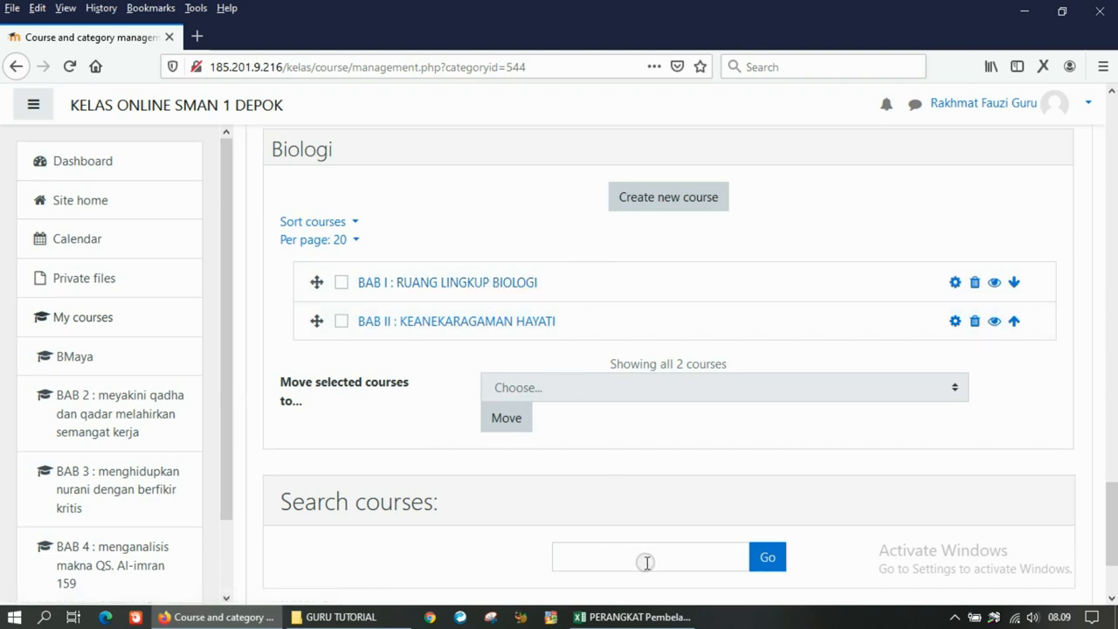
# - Switch to the PERANGKAT Pembelajaran workbook in Excel and examine the ALOKASI WAKTU for each MATERI POKOK on the PROTA sheet
pyautogui.click(674, 199)
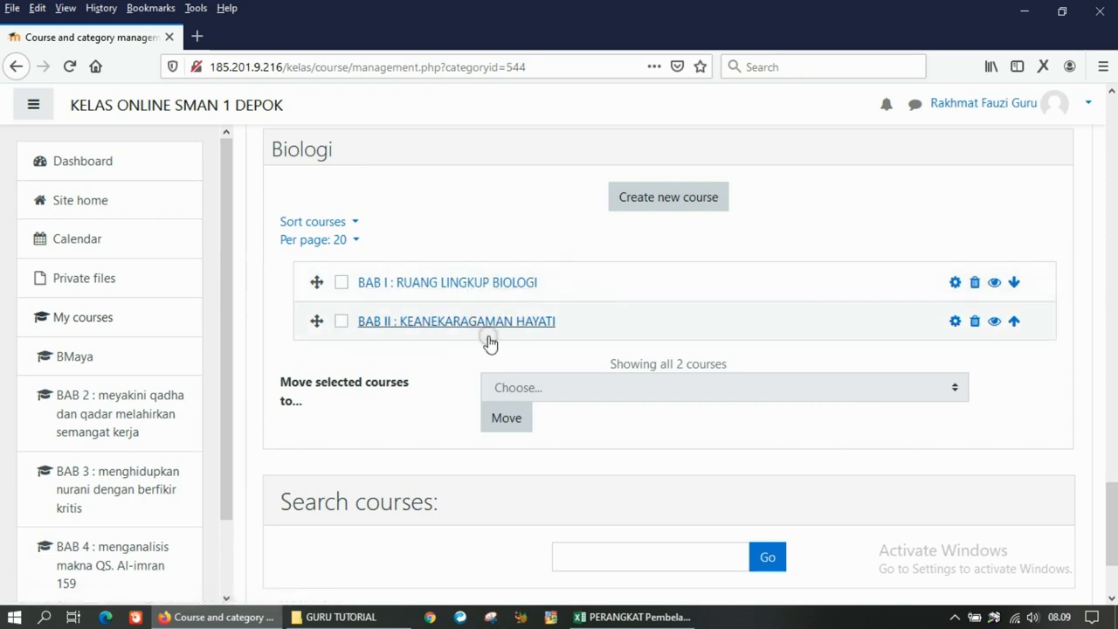
pyautogui.click(623, 619)
pyautogui.scroll(3, 415, 323)
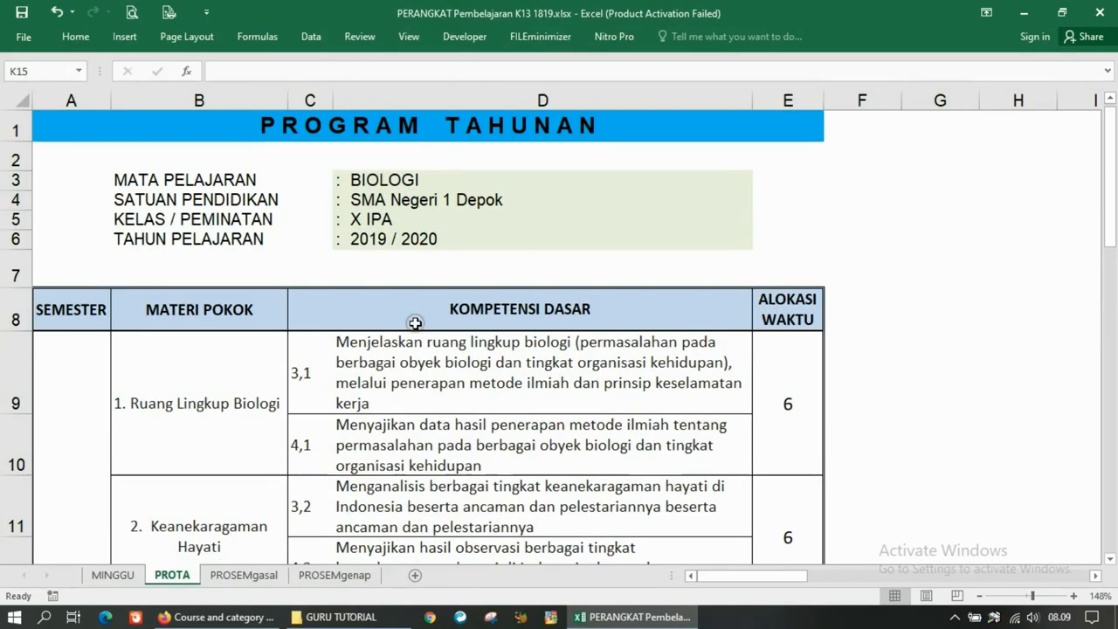
pyautogui.scroll(-2, 786, 374)
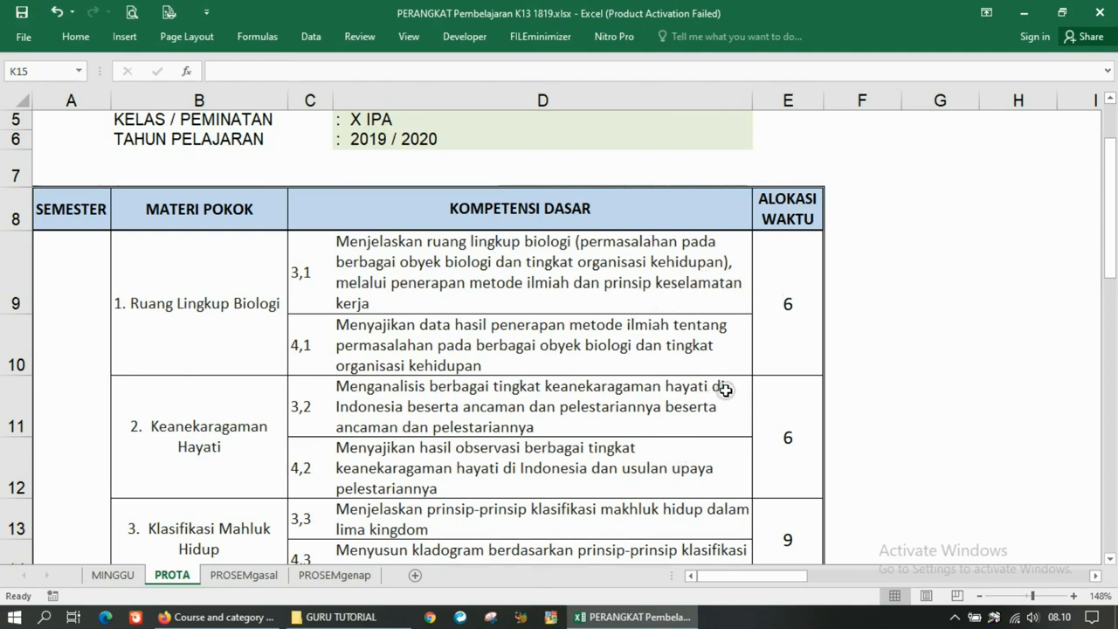
pyautogui.scroll(-1, 725, 391)
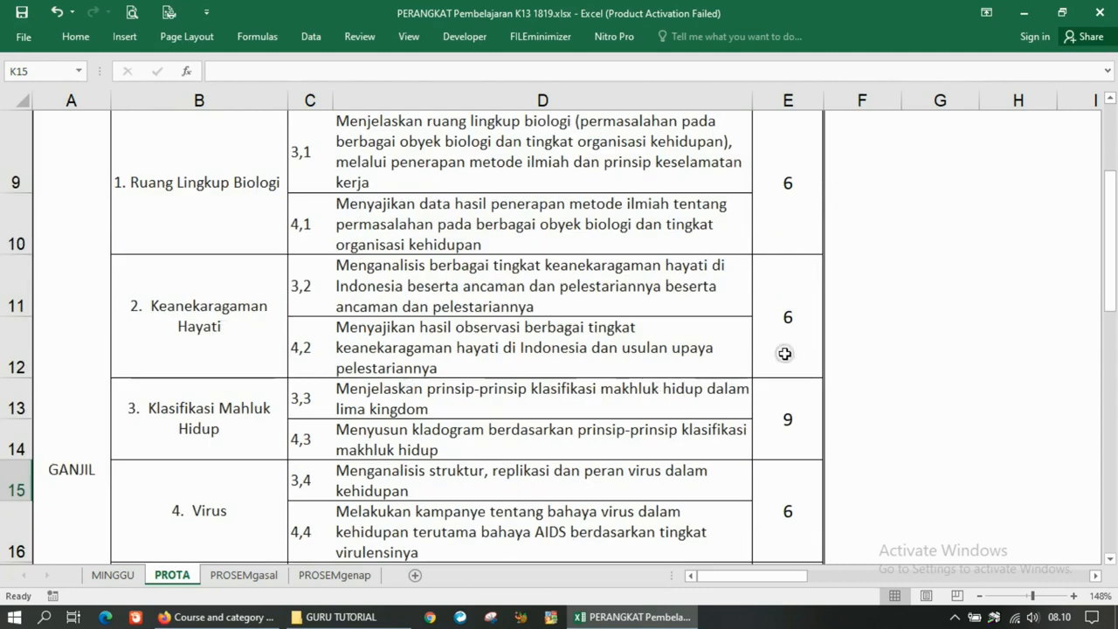
pyautogui.scroll(-1, 782, 342)
pyautogui.scroll(-2, 782, 342)
pyautogui.scroll(6, 769, 332)
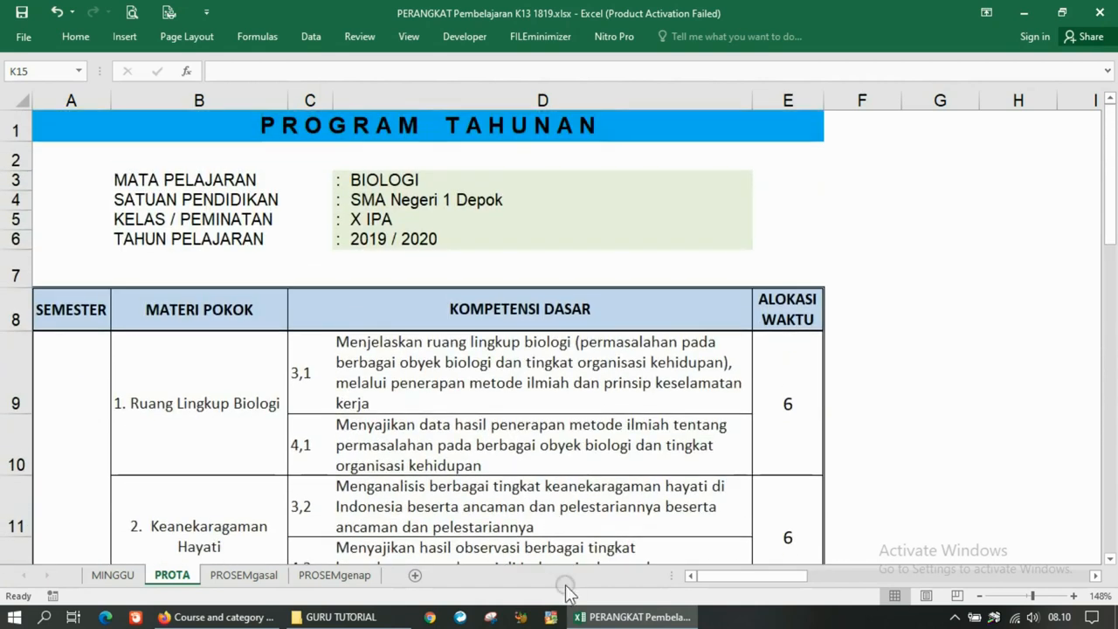
# - Switch back to Moodle in Firefox and change the BAB I course's full name to "BAB I : RUANG LINGKUP BIOLOGI (pertemuan 1)"
pyautogui.click(249, 616)
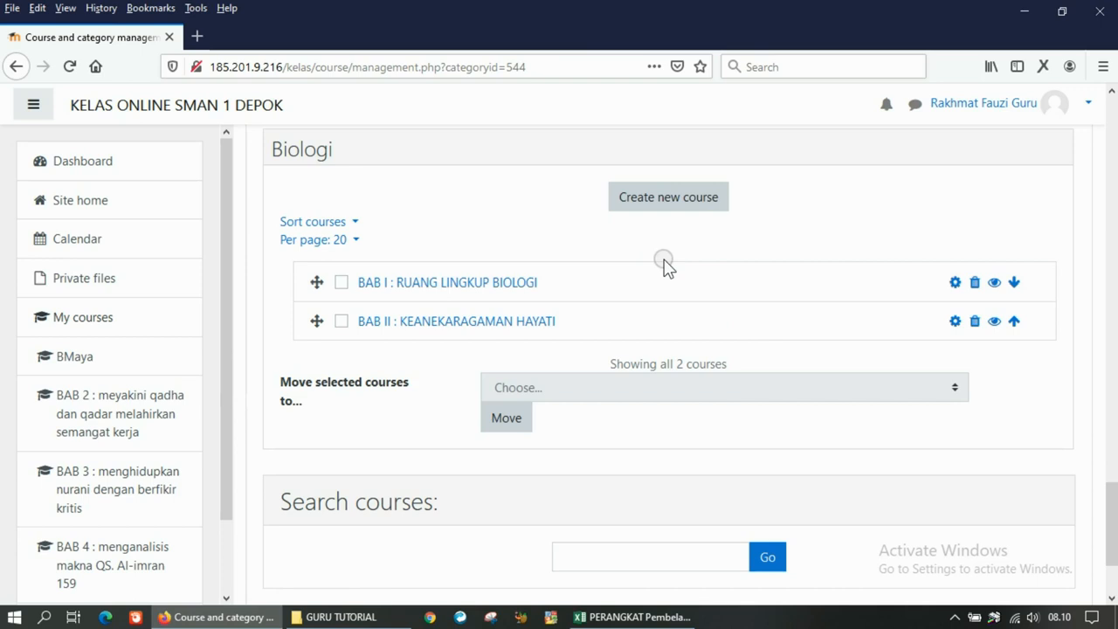
pyautogui.click(956, 285)
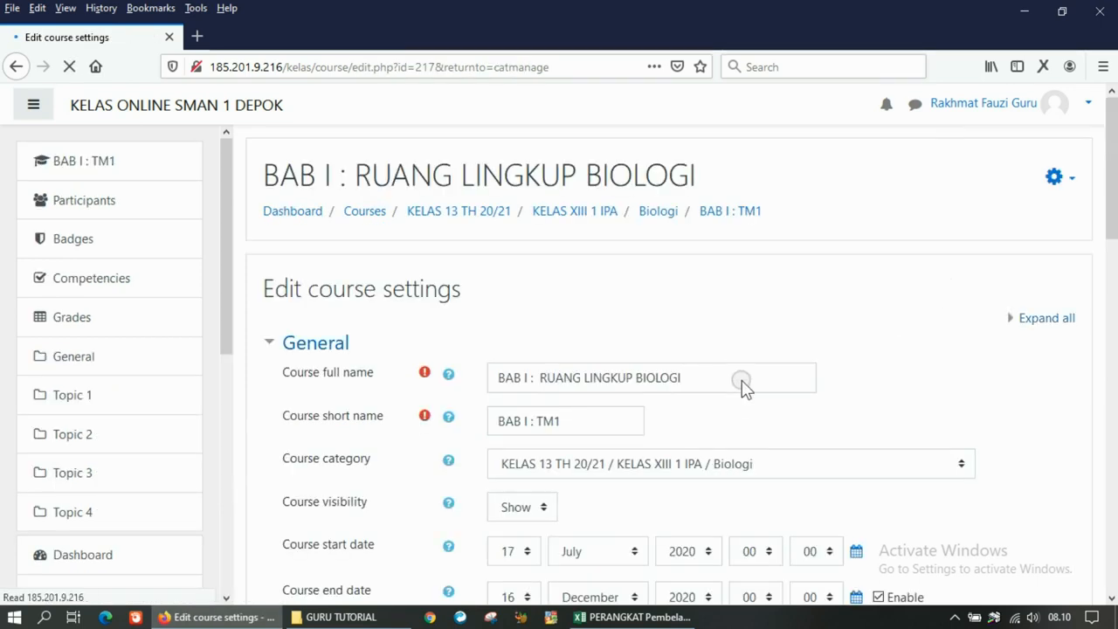
pyautogui.click(734, 377)
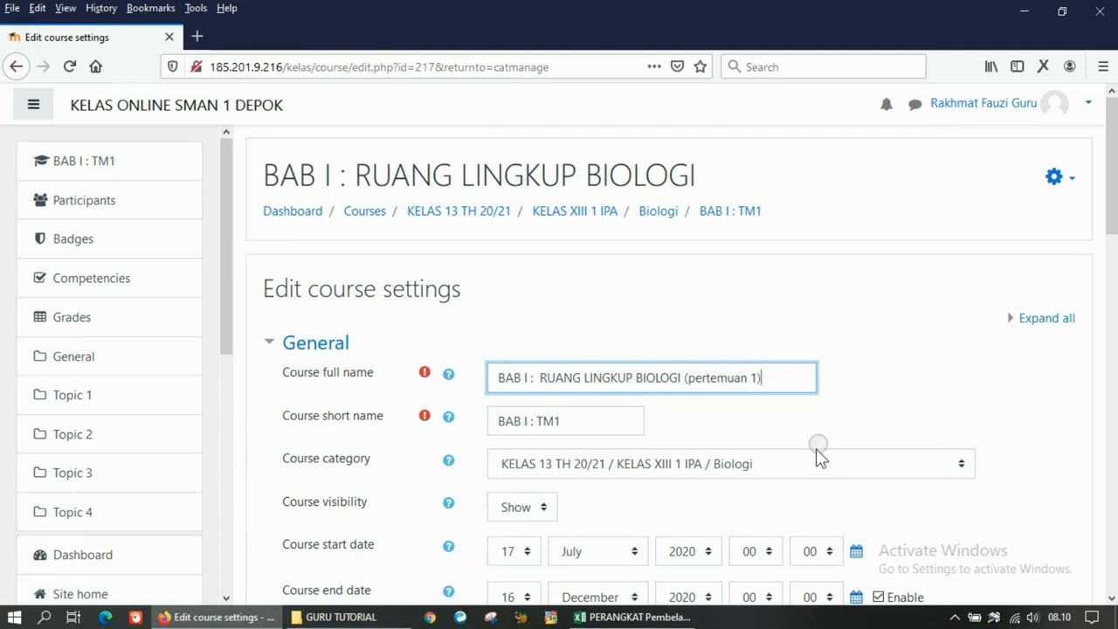
# - Copy the complete course full name for reuse, and save the BAB I course settings, returning to course management
pyautogui.moveTo(778, 379); pyautogui.dragTo(412, 394)
pyautogui.hotkey('ctrl', 'c')
pyautogui.moveTo(1113, 170); pyautogui.dragTo(1115, 513)
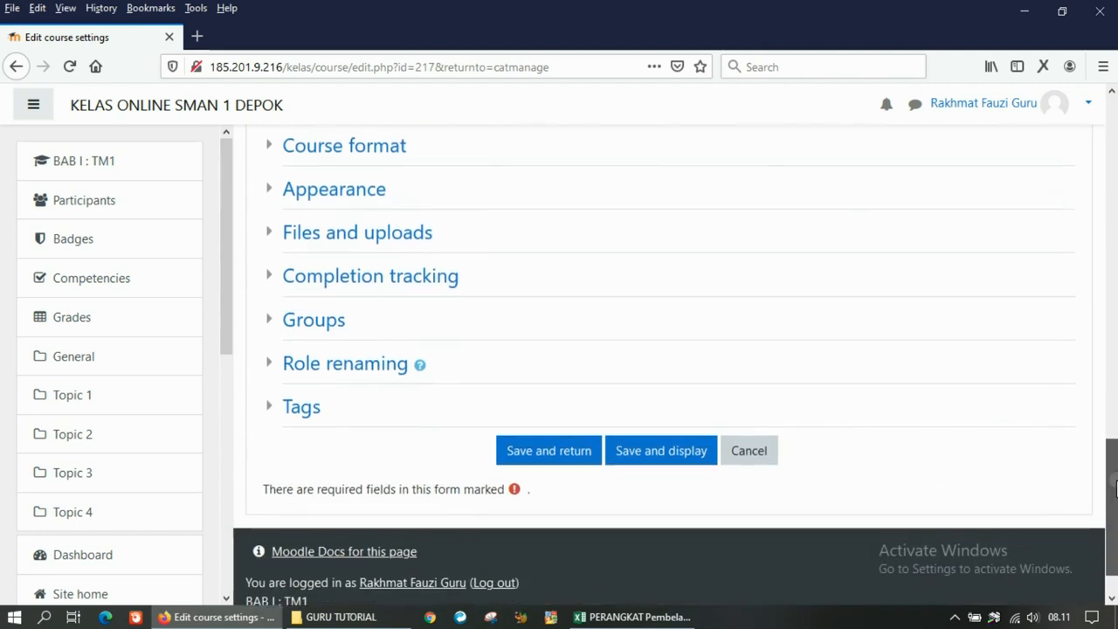
pyautogui.scroll(10, 510, 286)
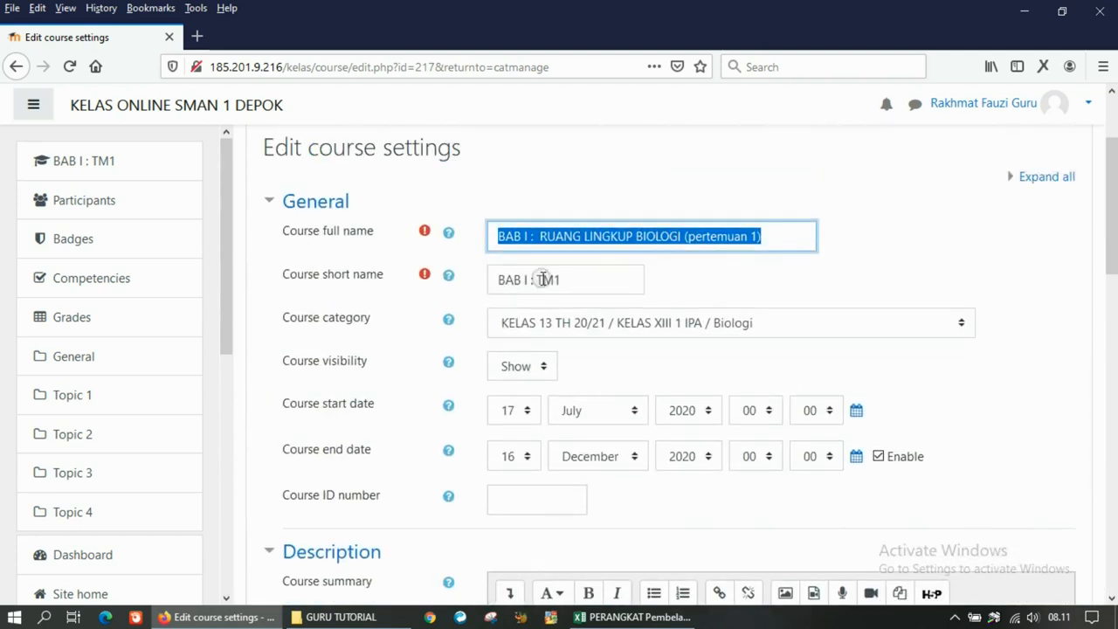
pyautogui.moveTo(1111, 186); pyautogui.dragTo(1115, 513)
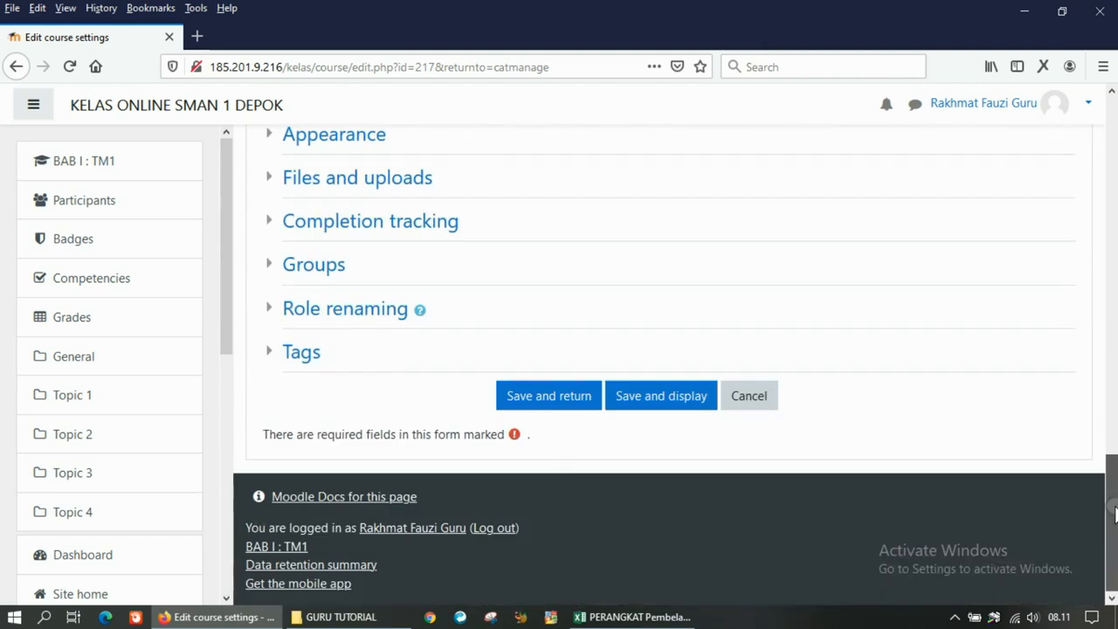
pyautogui.click(571, 397)
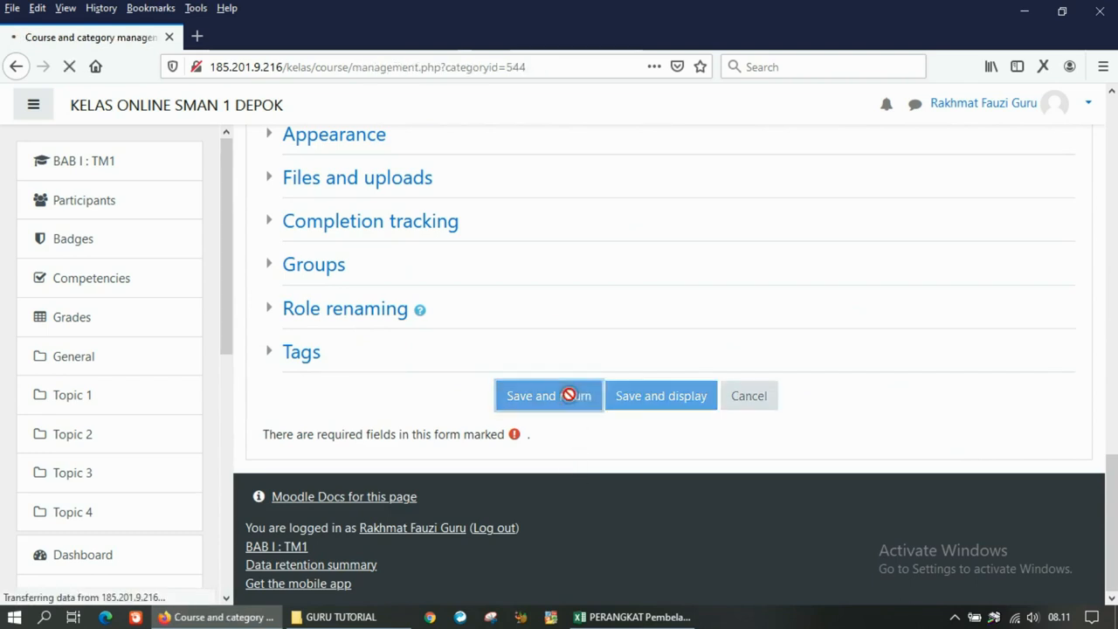
# - Start a new Biologi course with full name "BAB I : RUANG LINGKUP BIOLOGI (pertemuan 2)" and short name "BAB I : TM2"
pyautogui.moveTo(1112, 126); pyautogui.dragTo(1106, 474)
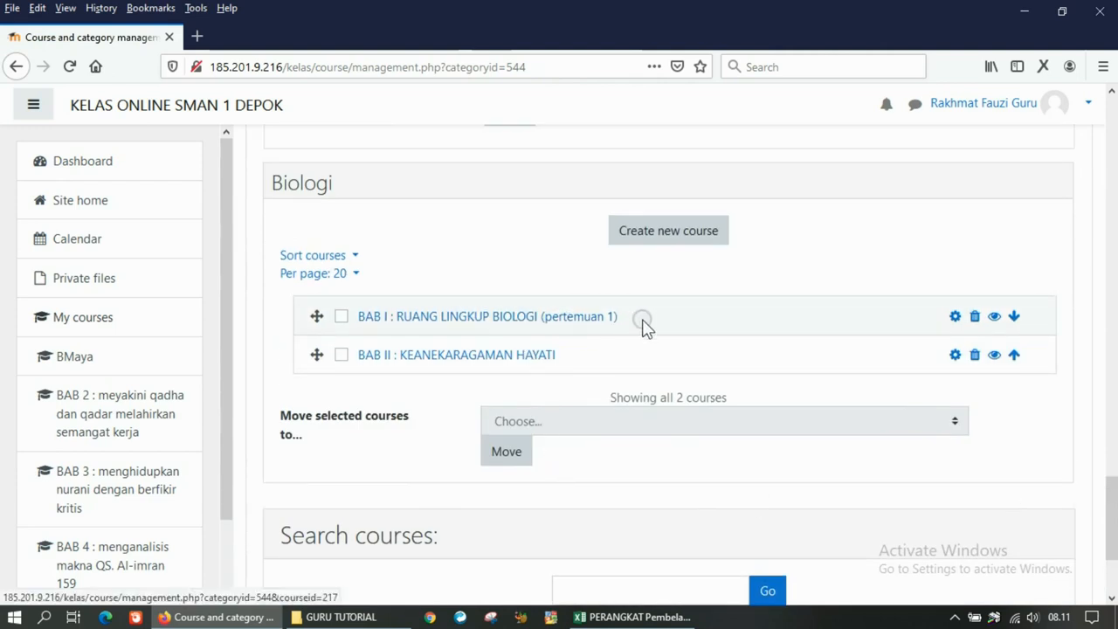
pyautogui.click(682, 240)
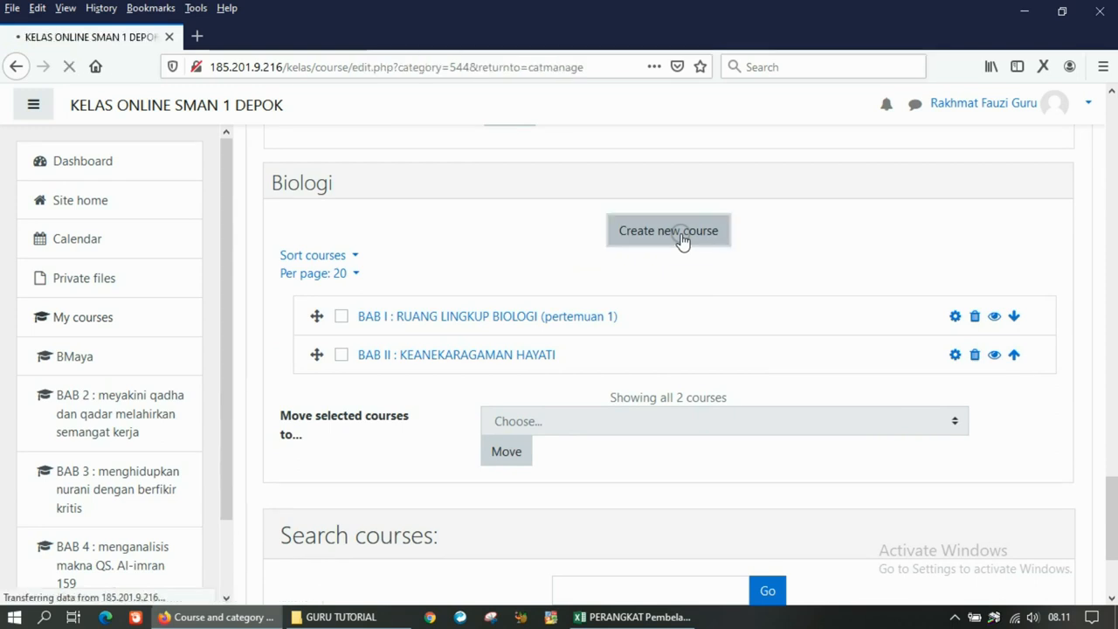
pyautogui.click(625, 371)
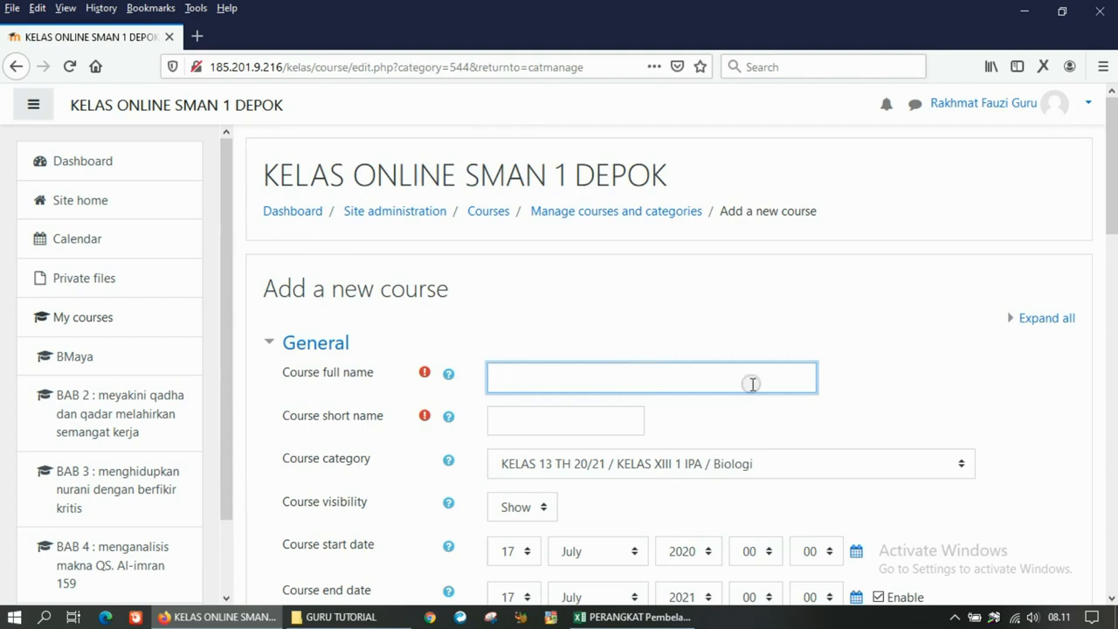
pyautogui.hotkey('ctrl', 'v')
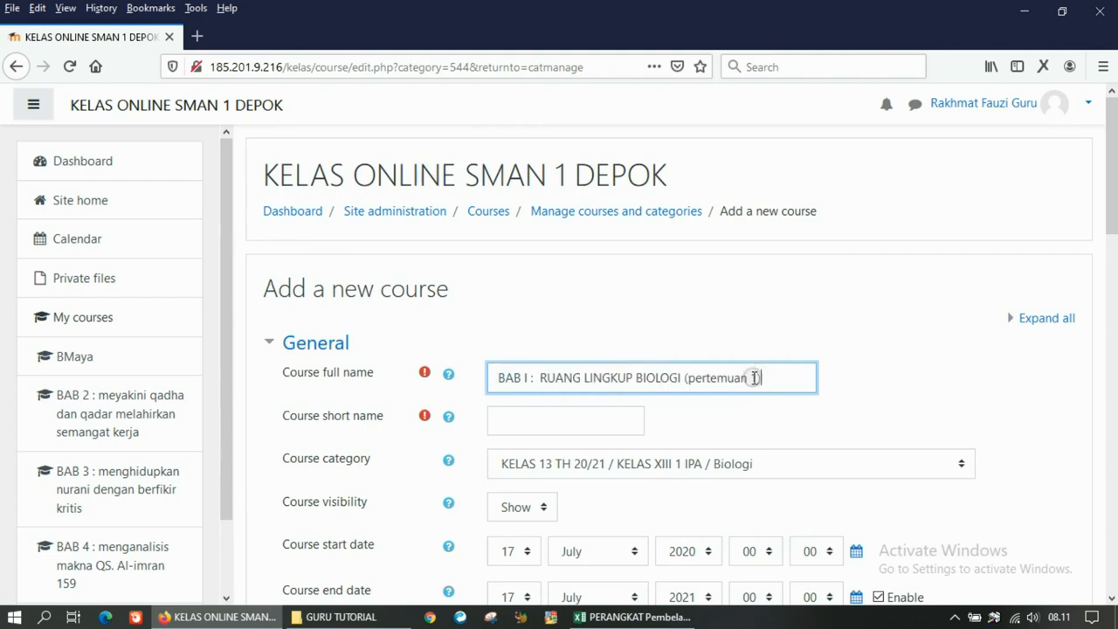
pyautogui.write('2')
pyautogui.click(606, 422)
pyautogui.write('bab')
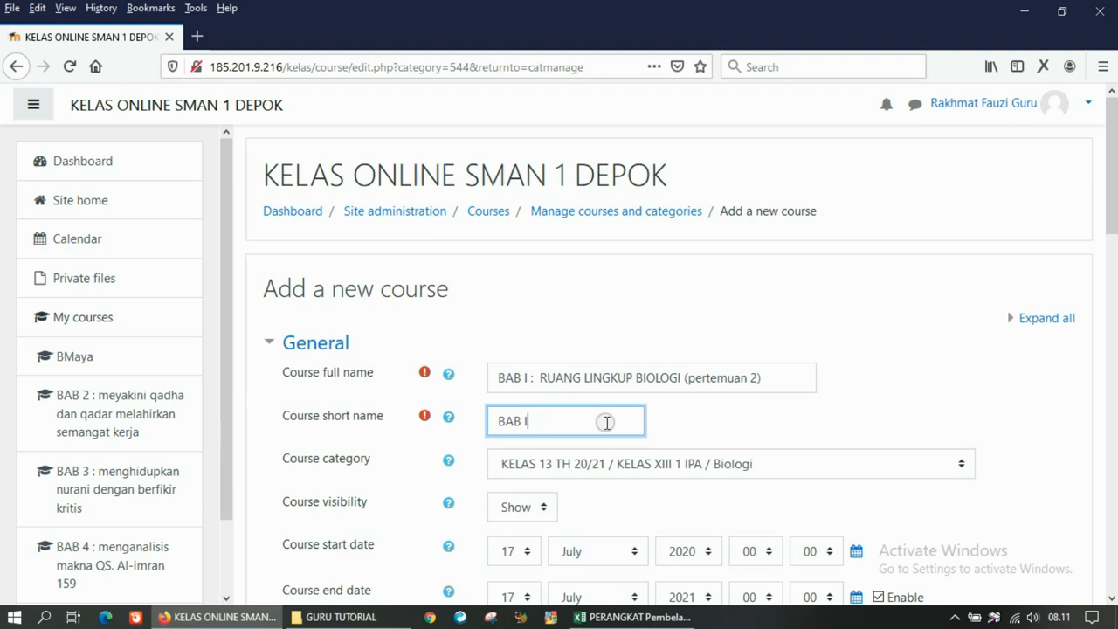
pyautogui.write('I : TM2')
# - Set the BAB I pertemuan 2 course's end date to 16 December 2020
pyautogui.moveTo(1111, 203); pyautogui.dragTo(1111, 246)
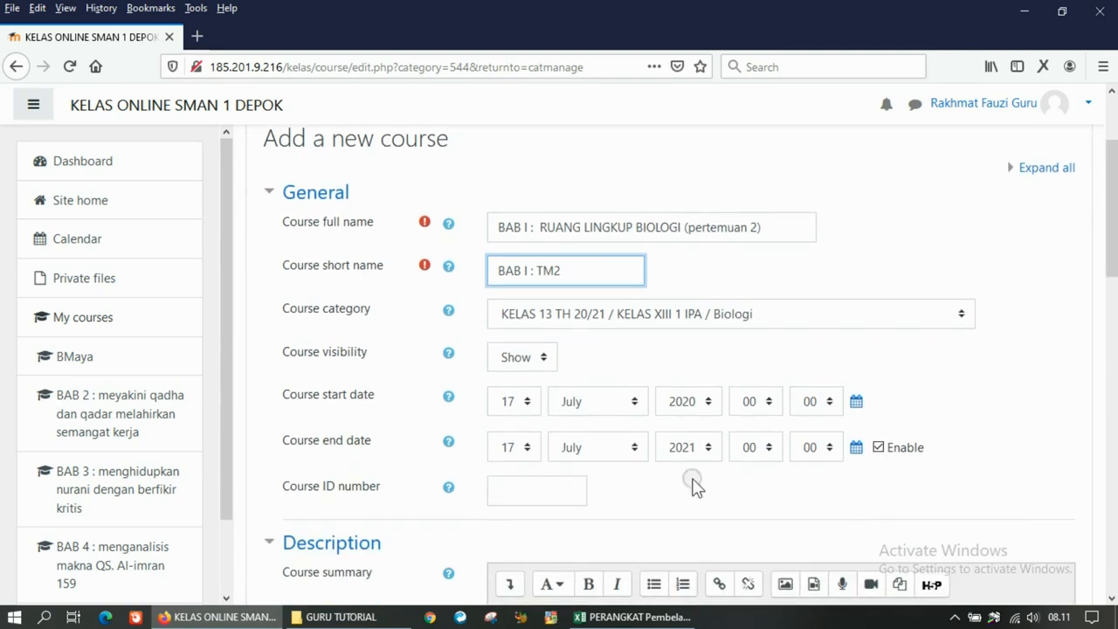
pyautogui.click(514, 448)
pyautogui.click(506, 392)
pyautogui.click(585, 447)
pyautogui.click(591, 423)
pyautogui.click(684, 449)
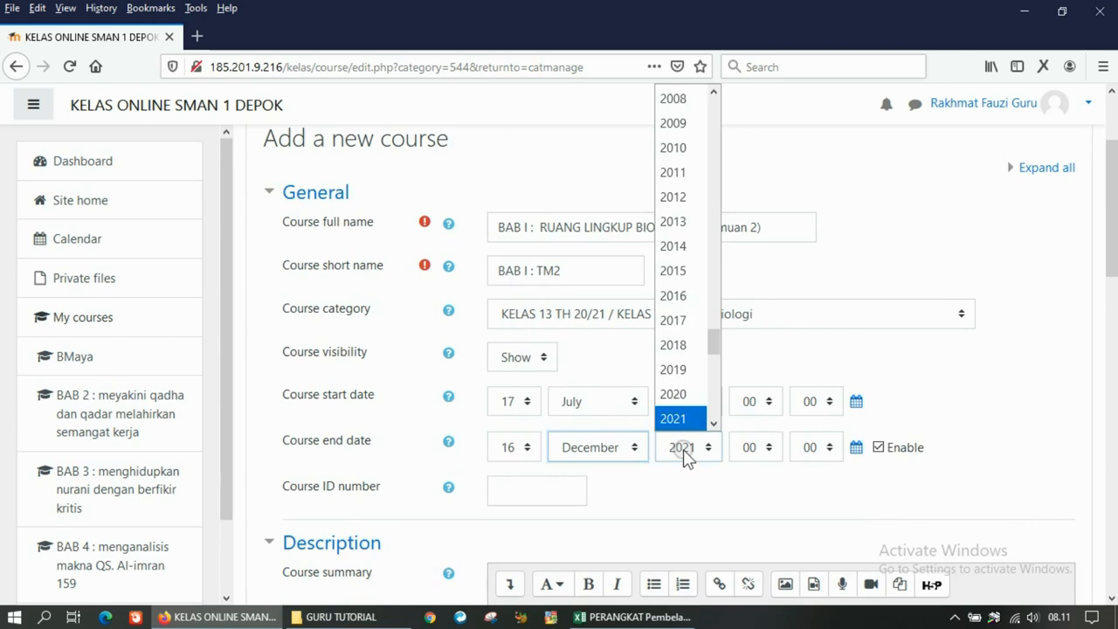
pyautogui.click(680, 400)
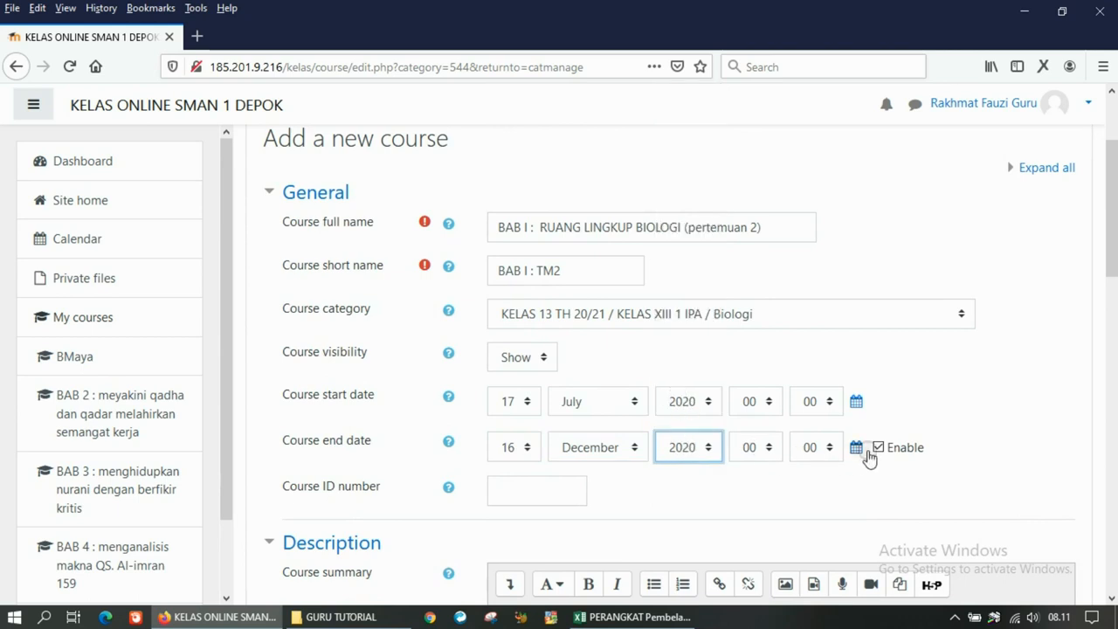
# - Save the pertemuan 2 course and move BAB I (pertemuan 1) above it in Biologi's course list
pyautogui.scroll(-12, 582, 479)
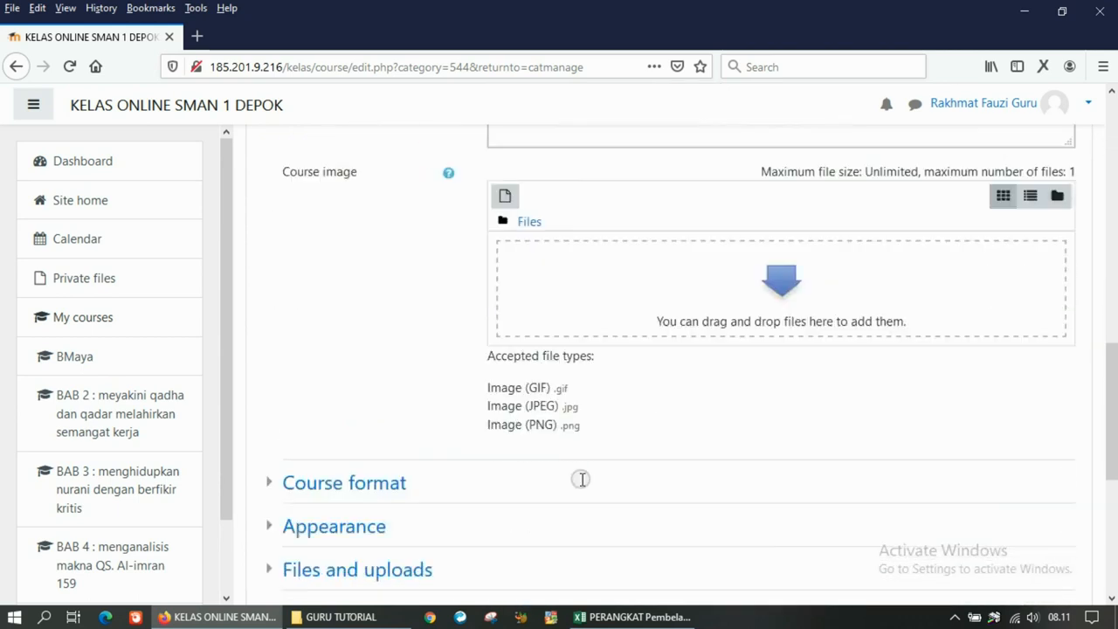
pyautogui.click(548, 396)
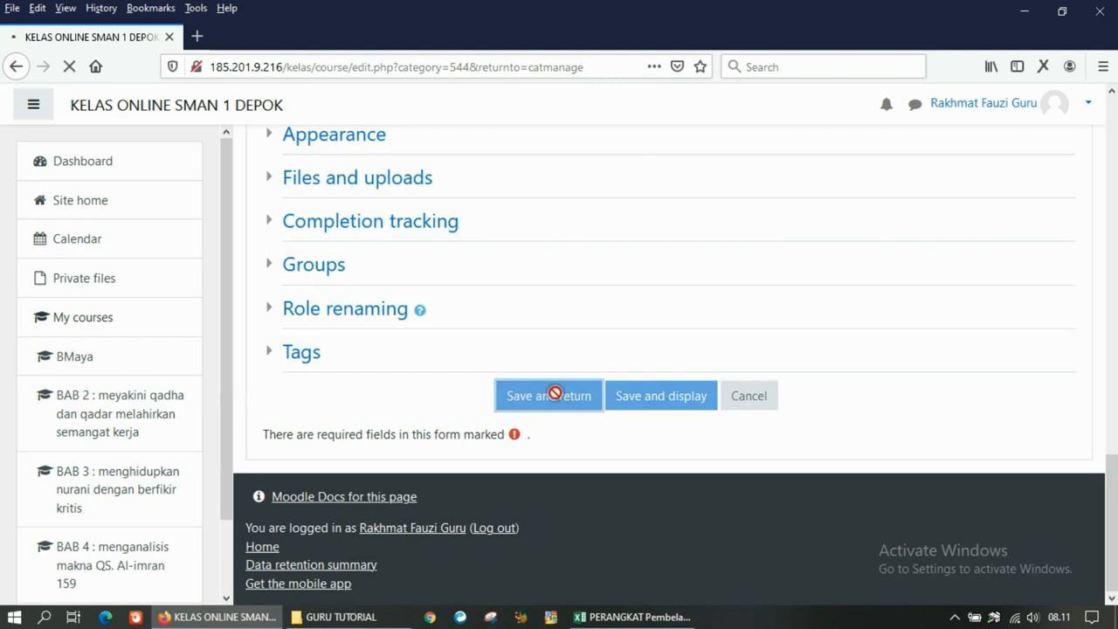
pyautogui.moveTo(1111, 140); pyautogui.dragTo(1113, 513)
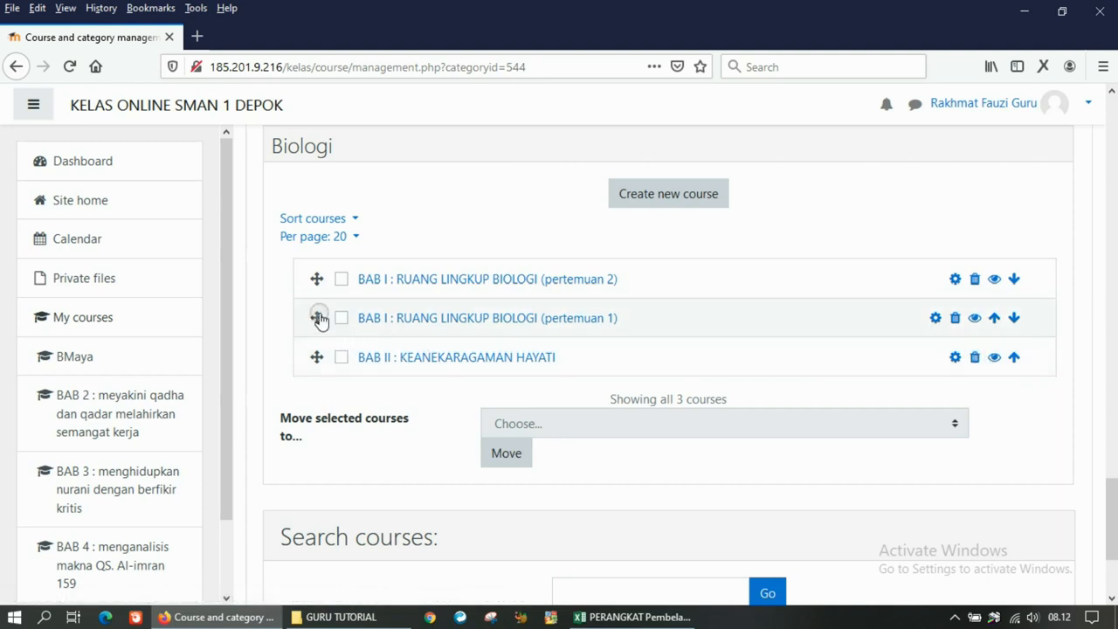
pyautogui.moveTo(317, 325); pyautogui.dragTo(313, 293)
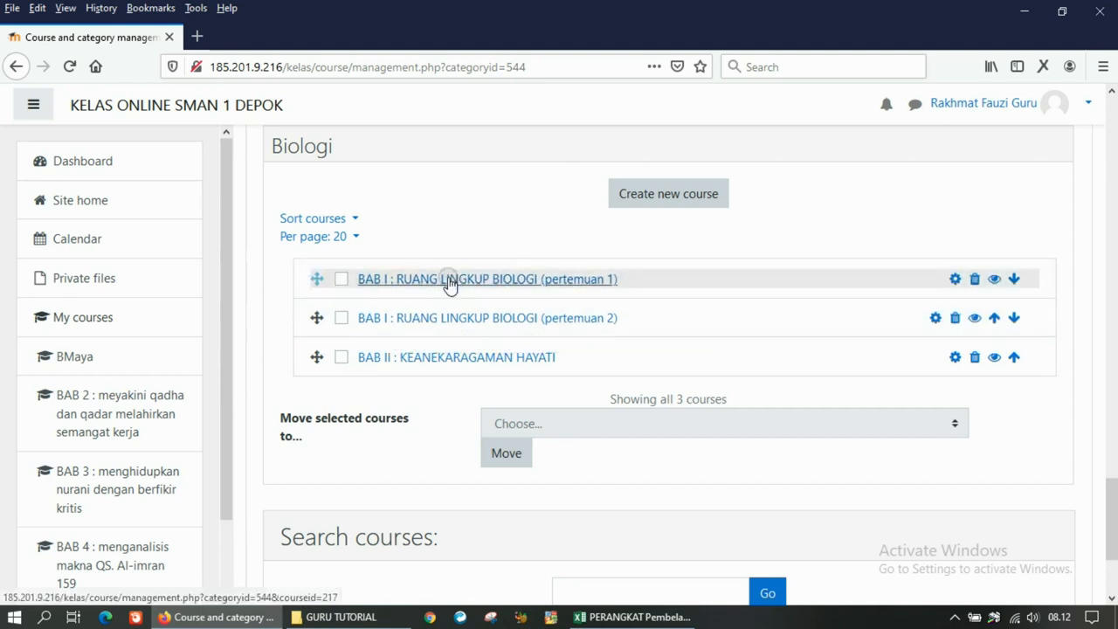
pyautogui.moveTo(317, 361)
pyautogui.mouseDown()
pyautogui.moveTo(328, 294)
pyautogui.moveTo(317, 294)
pyautogui.moveTo(317, 362)
pyautogui.mouseUp()
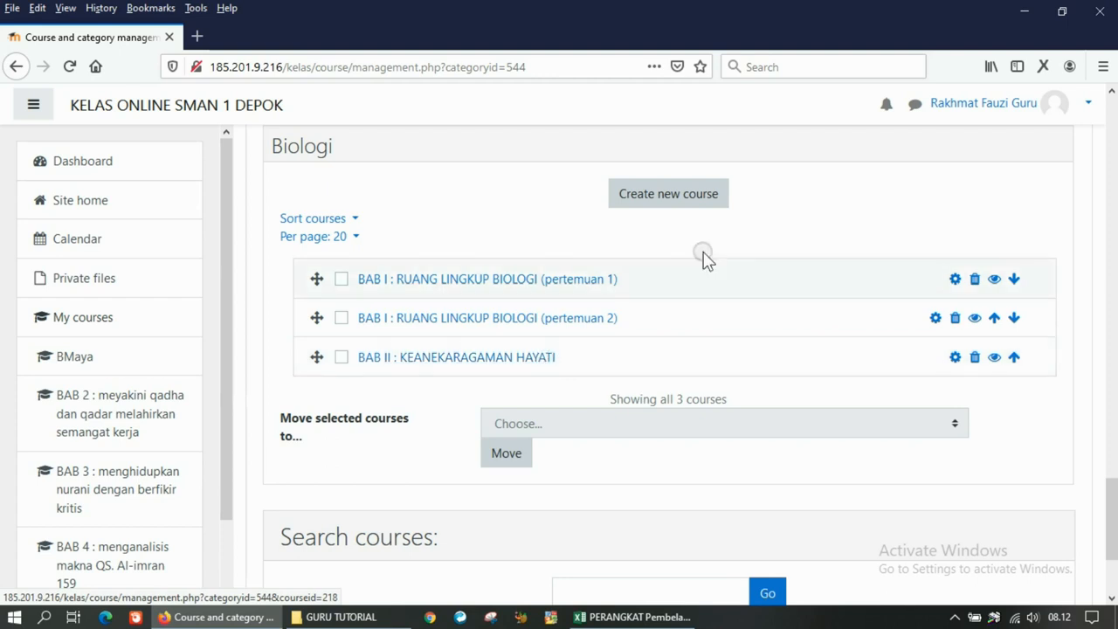
# - Start another Biologi course with full name "PENILAIAN HARIAN BAB 1 (pertemuan 3)" and short name "PH BAB 1"
pyautogui.click(701, 196)
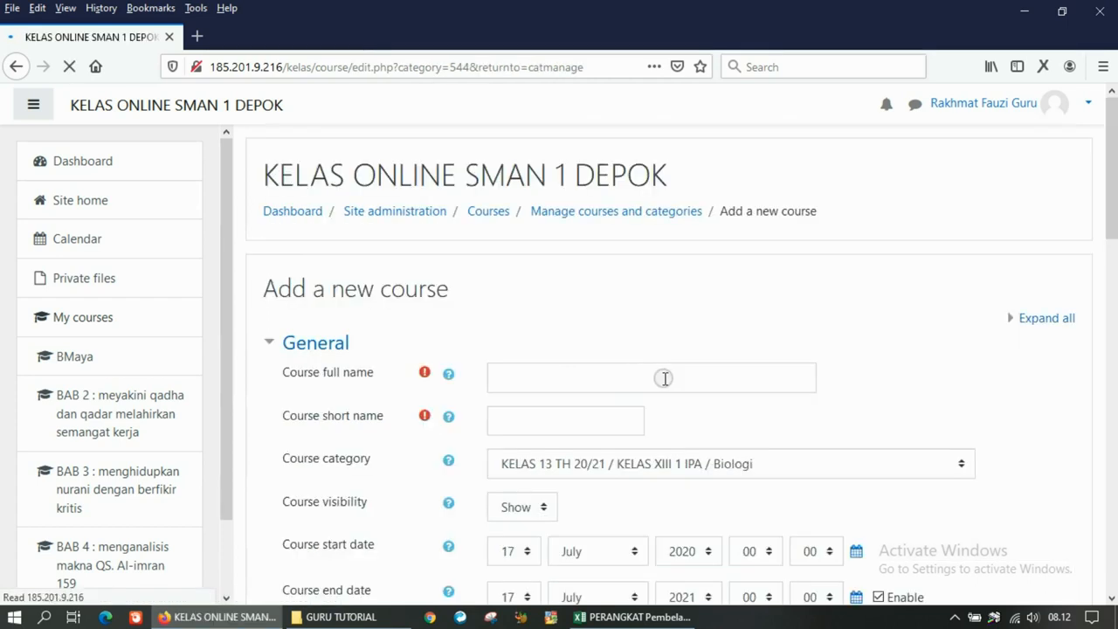
pyautogui.click(664, 377)
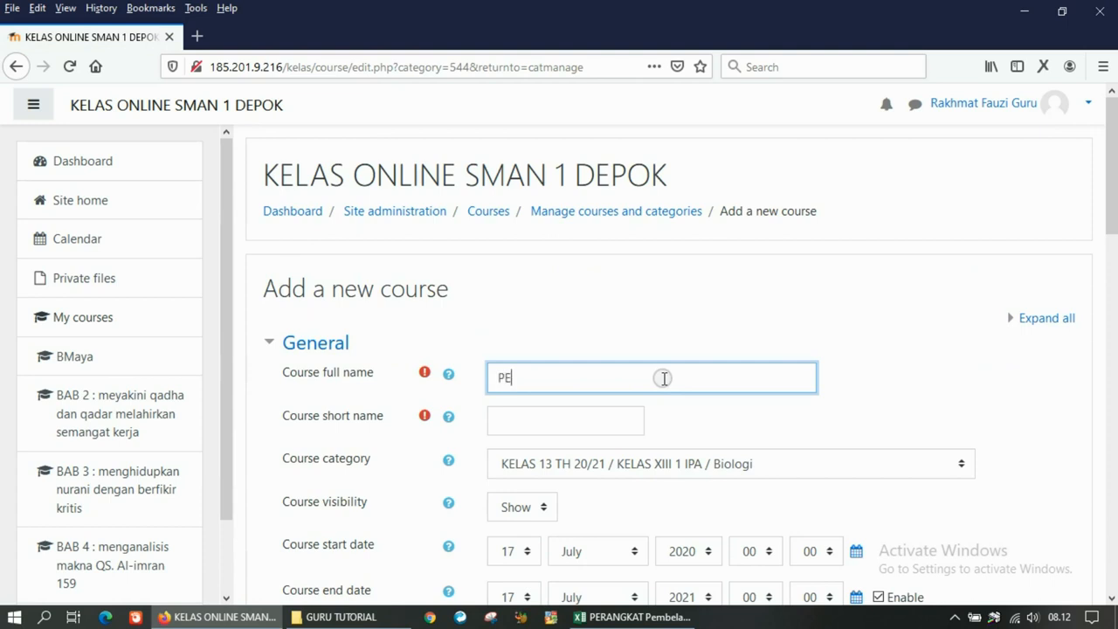
pyautogui.write('PENILAIAN HARIAN BAB 1 (pertemuan')
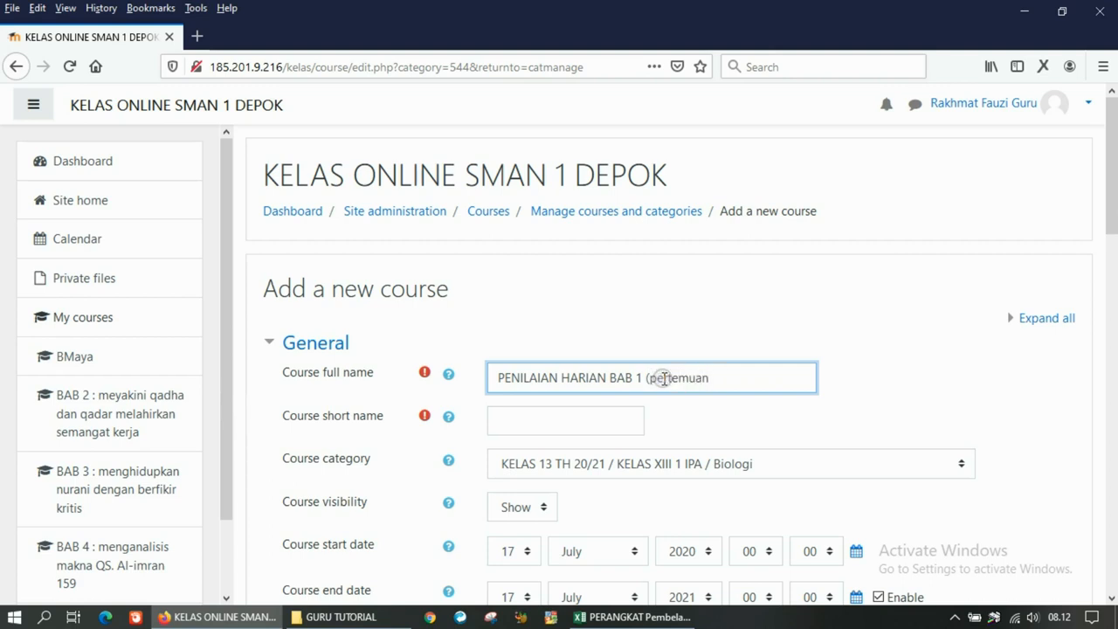
pyautogui.click(553, 419)
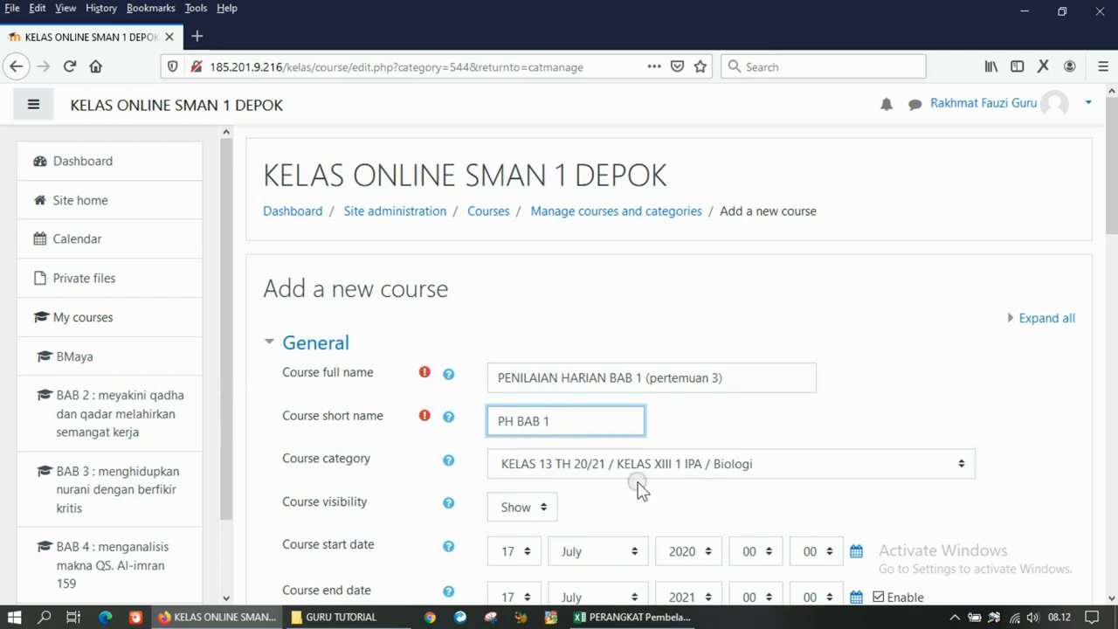
# - Set the PENILAIAN HARIAN BAB 1 course's end date to 16 December 2020
pyautogui.scroll(-2, 638, 489)
pyautogui.click(517, 430)
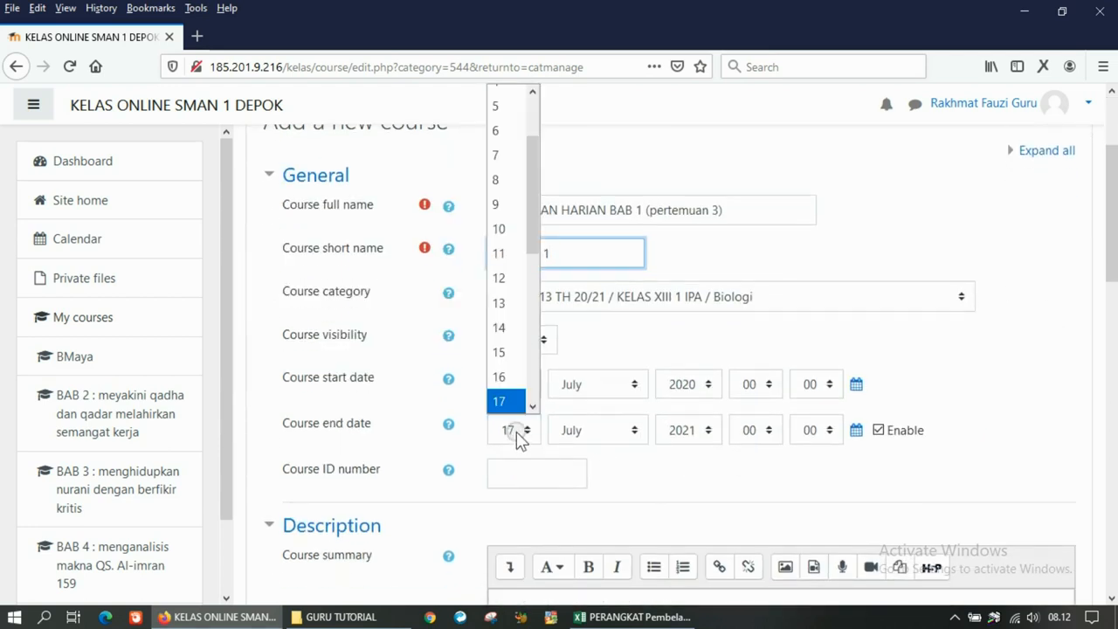
pyautogui.click(506, 377)
pyautogui.click(575, 430)
pyautogui.click(584, 404)
pyautogui.click(684, 430)
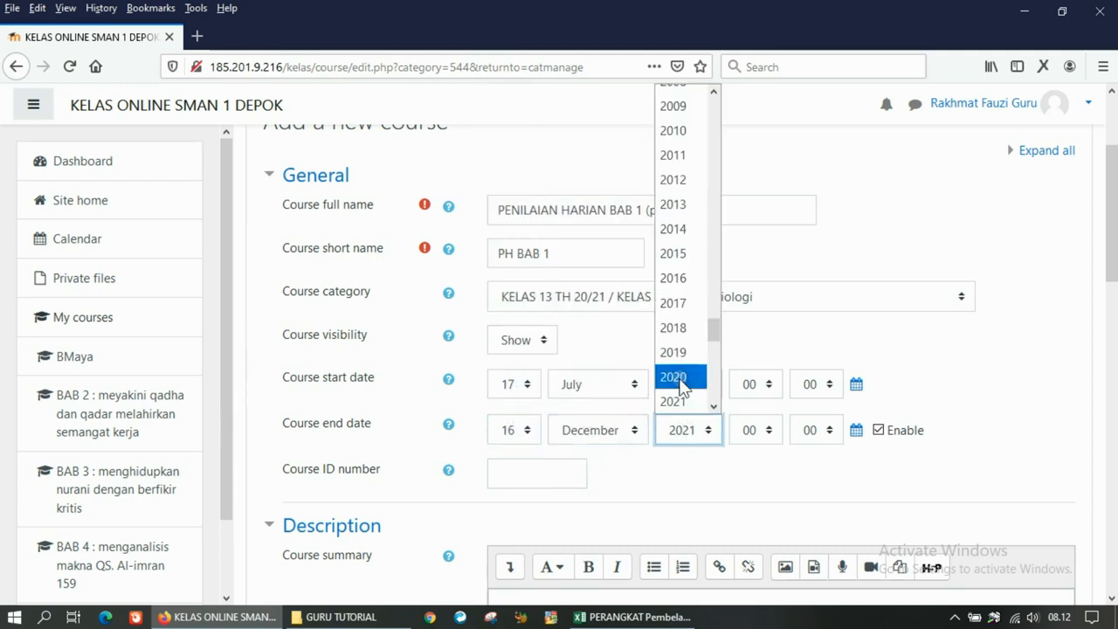
pyautogui.click(681, 384)
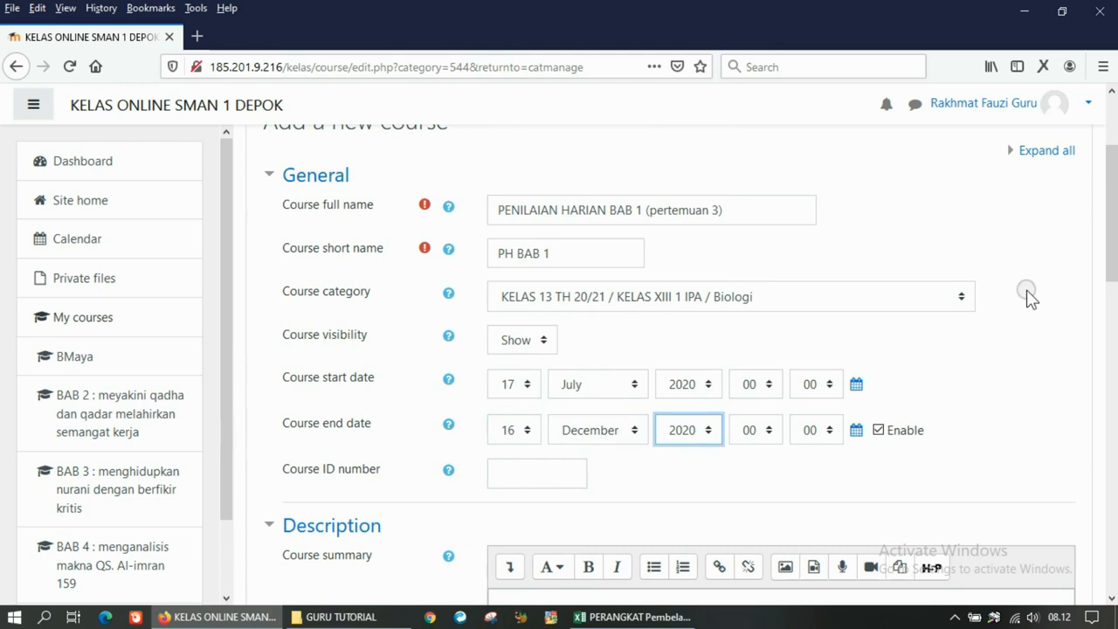
# - Save the PENILAIAN HARIAN BAB 1 course and move it between BAB I (pertemuan 2) and BAB II in Biologi's course list
pyautogui.moveTo(1111, 219); pyautogui.dragTo(1109, 502)
pyautogui.click(568, 416)
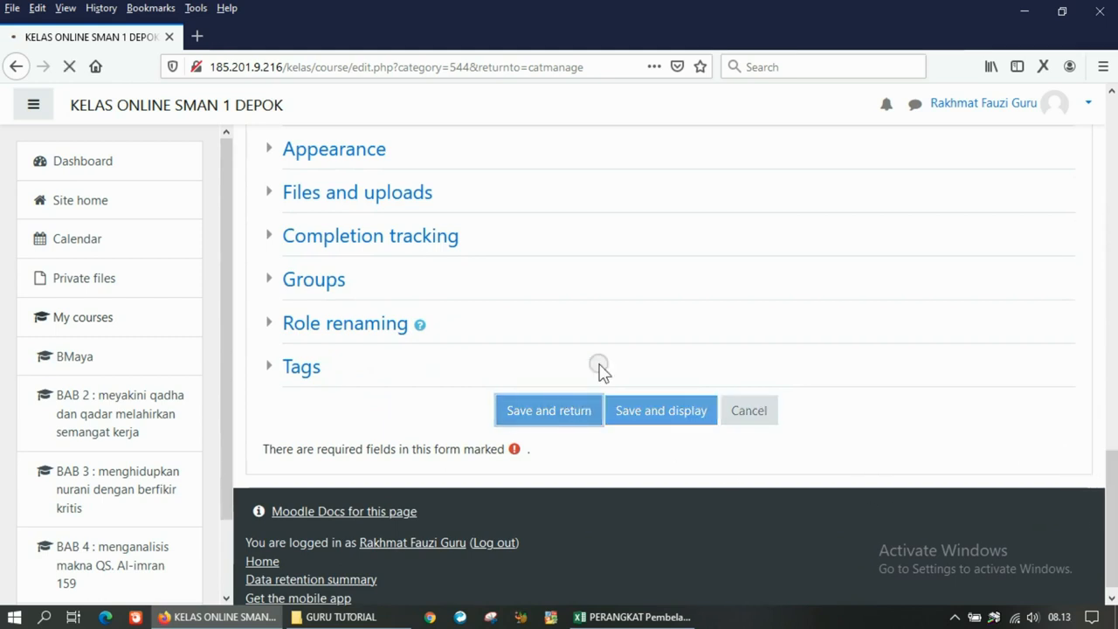
pyautogui.scroll(-3, 589, 385)
pyautogui.moveTo(1109, 175); pyautogui.dragTo(1111, 509)
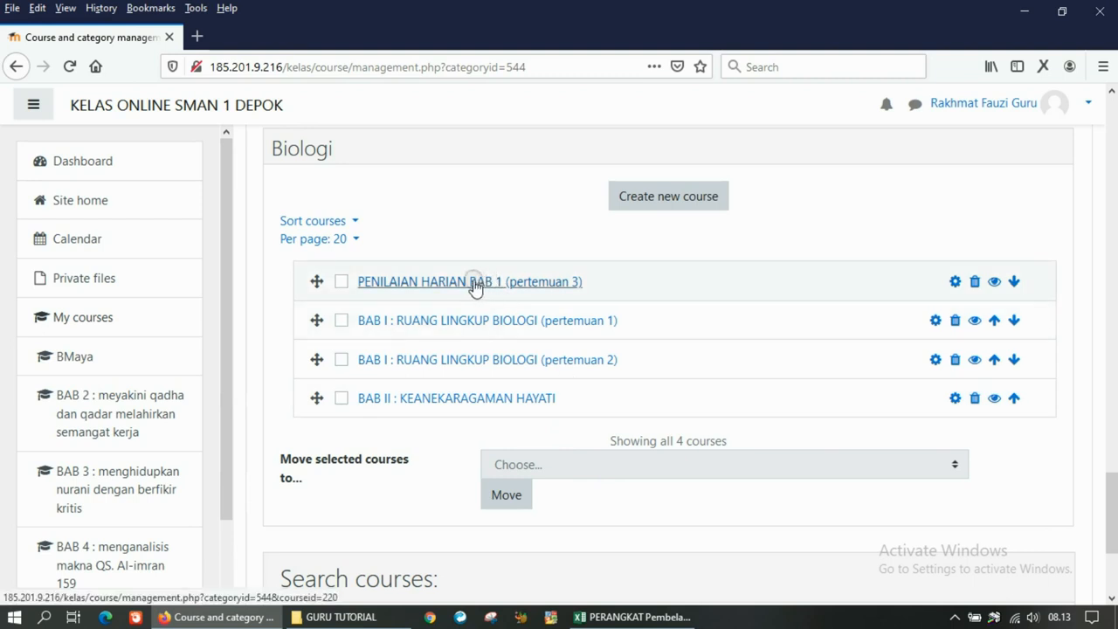
pyautogui.moveTo(317, 287); pyautogui.dragTo(318, 359)
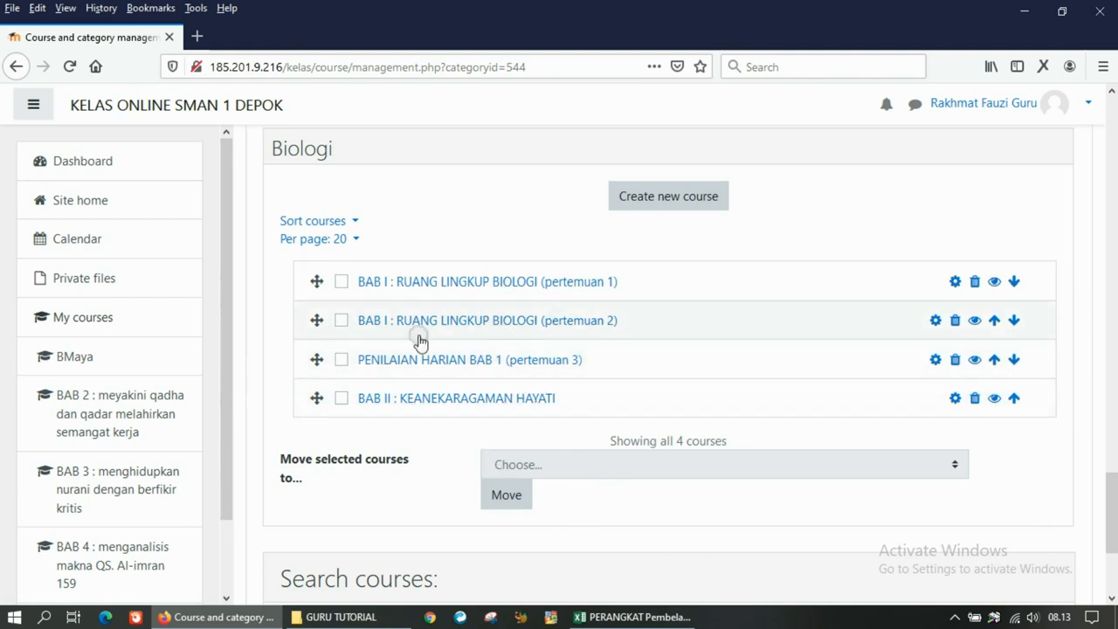
# - Switch to the PERANGKAT Pembelajaran K13 1819 workbook in Excel and examine the chapters and assessments on the PROTA sheet
pyautogui.click(629, 617)
pyautogui.scroll(-5, 644, 362)
pyautogui.scroll(-1, 725, 339)
pyautogui.scroll(3, 724, 334)
pyautogui.scroll(-3, 724, 334)
pyautogui.scroll(3, 654, 367)
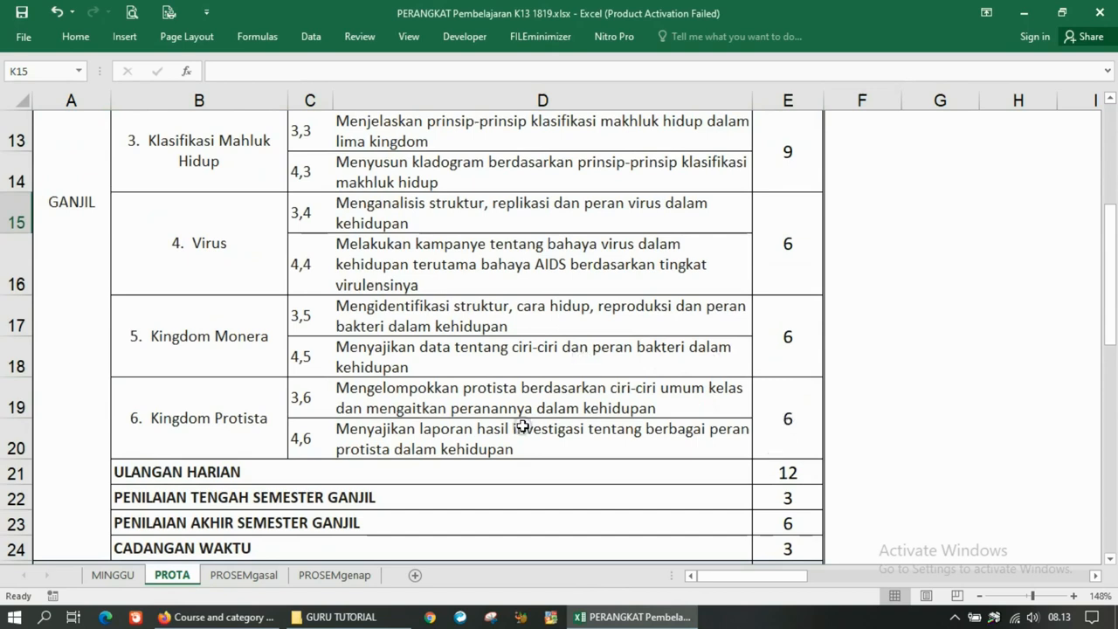
# - Switch back to Firefox and open the Biologi category under KELAS XIII 1 IPA from the site home's course categories
pyautogui.click(249, 618)
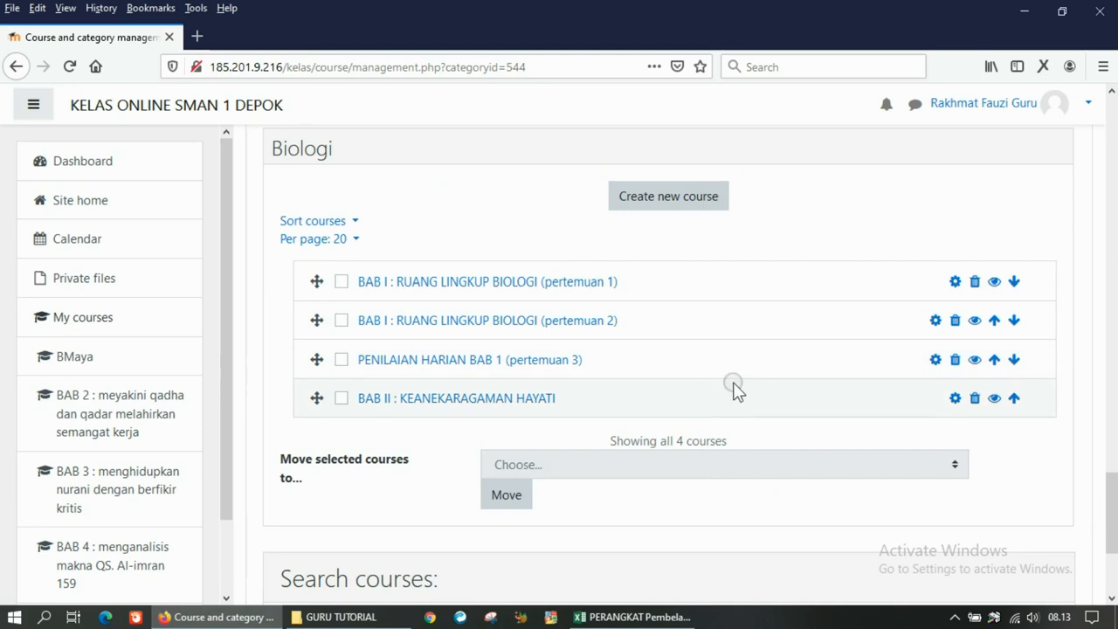
pyautogui.scroll(10, 734, 389)
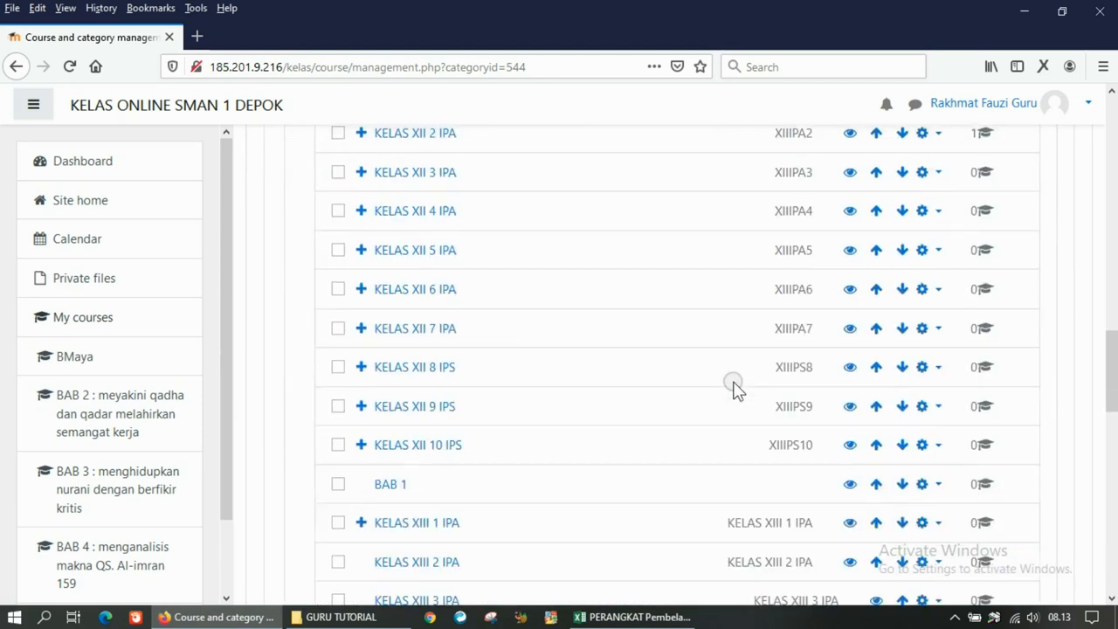
pyautogui.scroll(10, 734, 389)
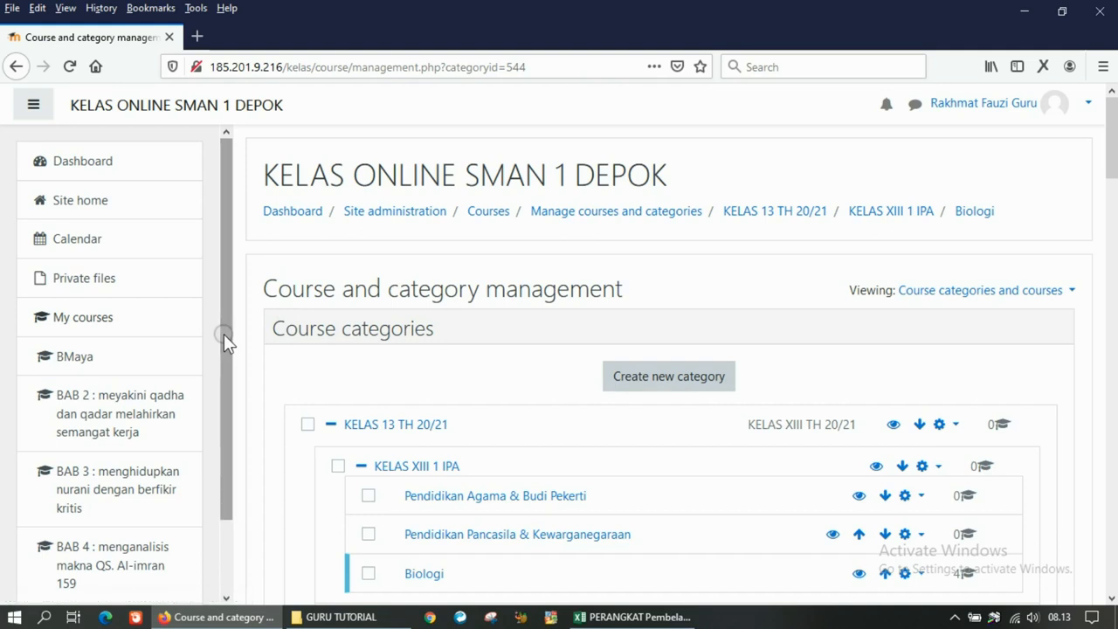
pyautogui.click(102, 200)
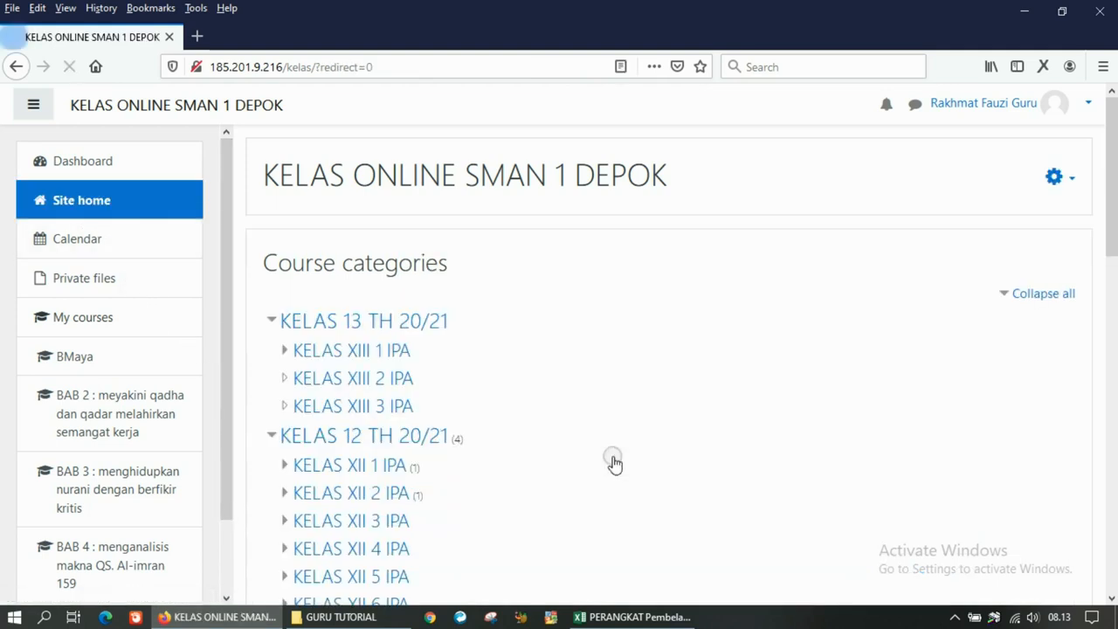
pyautogui.click(285, 351)
pyautogui.click(297, 434)
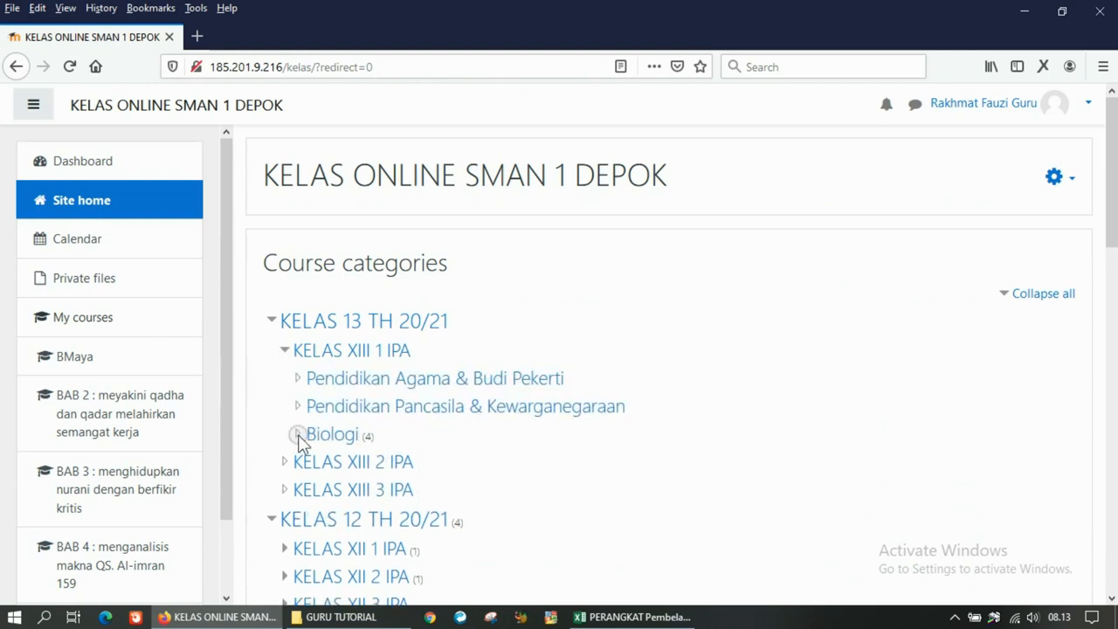
pyautogui.click(319, 436)
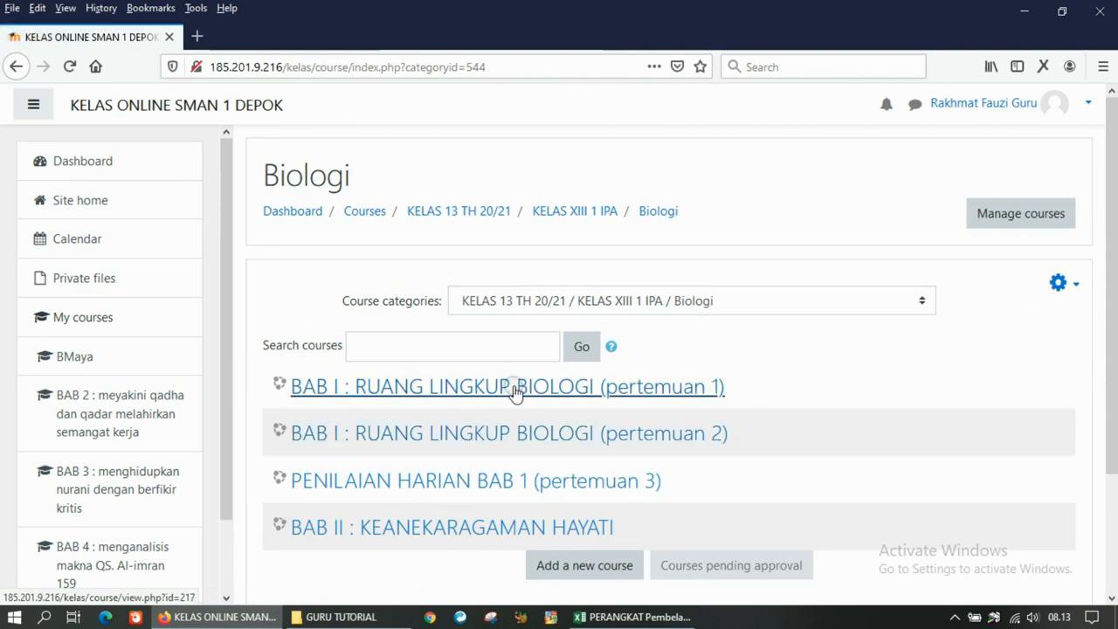
# - View the BAB I : RUANG LINGKUP BIOLOGI (pertemuan 1) course and return to Biologi's course list
pyautogui.scroll(-3, 514, 393)
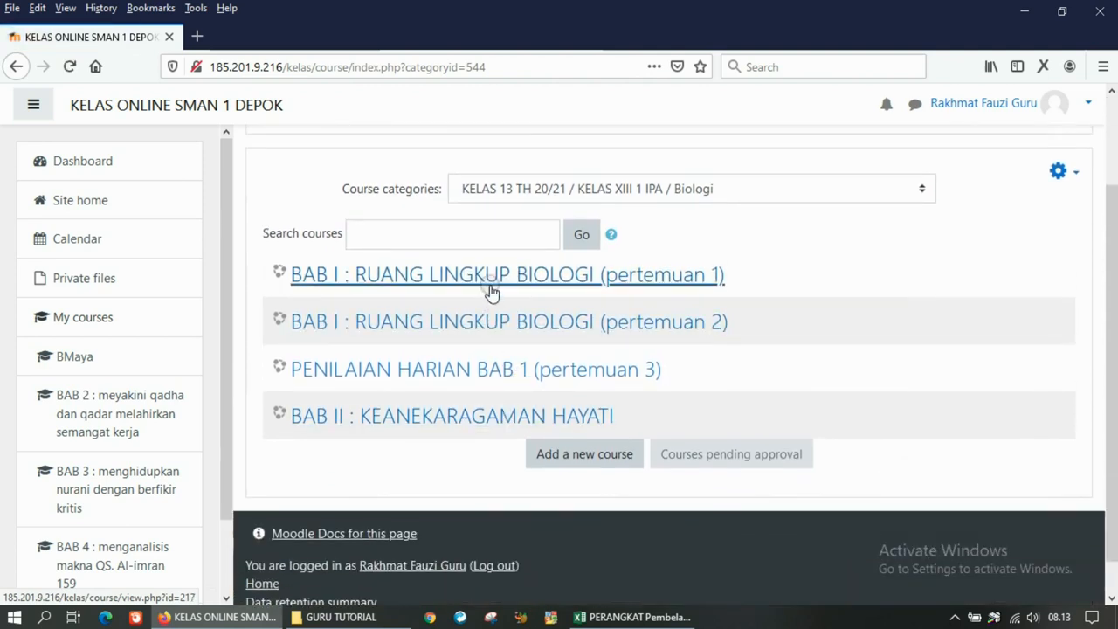
pyautogui.click(491, 291)
pyautogui.click(30, 59)
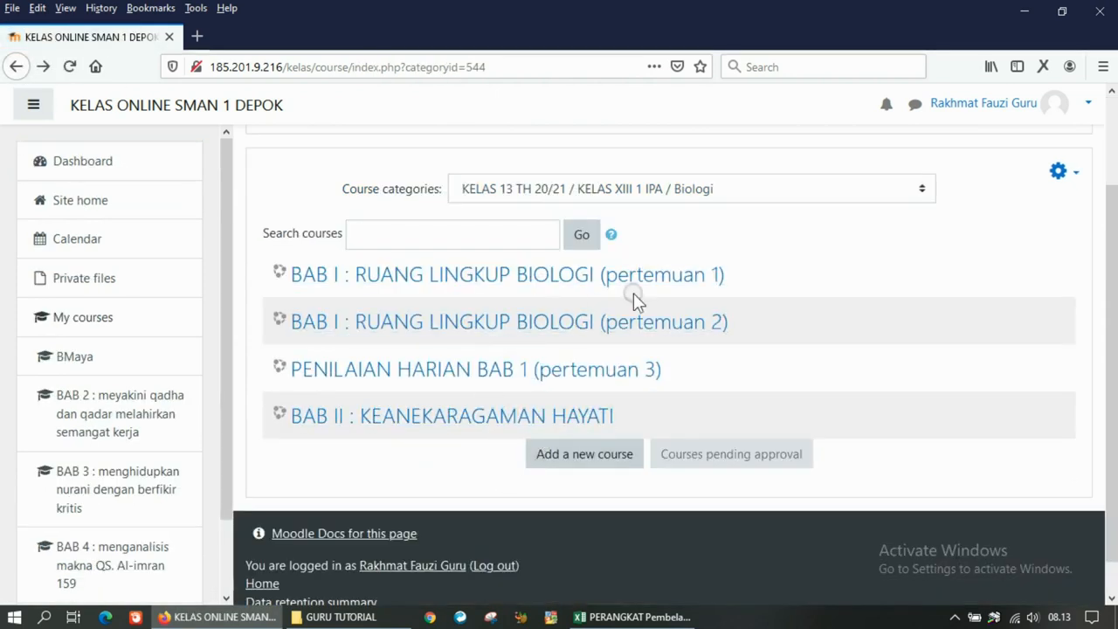
pyautogui.scroll(3, 1027, 337)
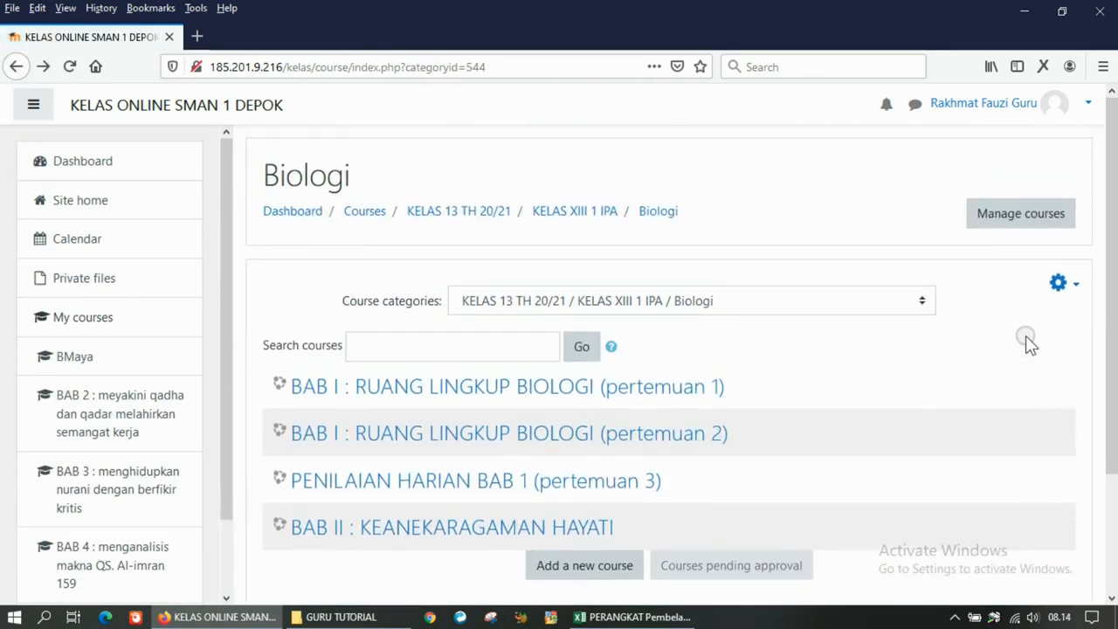